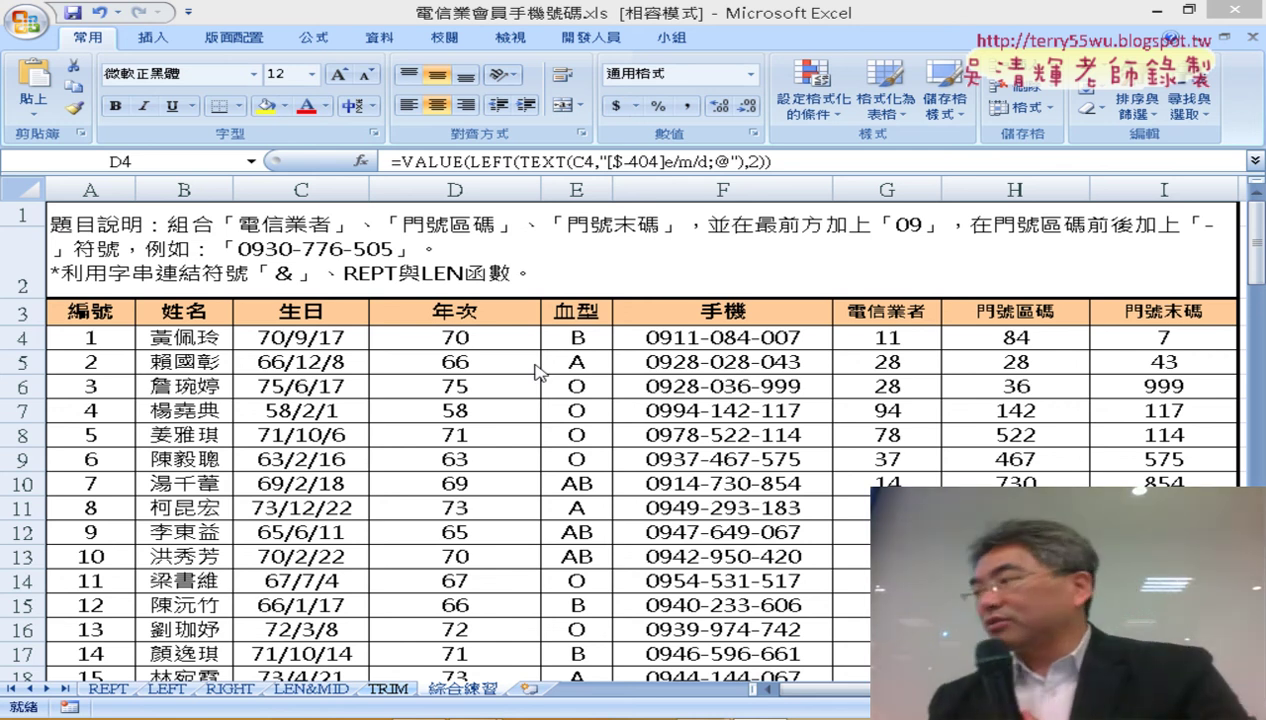
Step: Select cell D4 in the member table and bring up the Insert ribbon commands
click(476, 340)
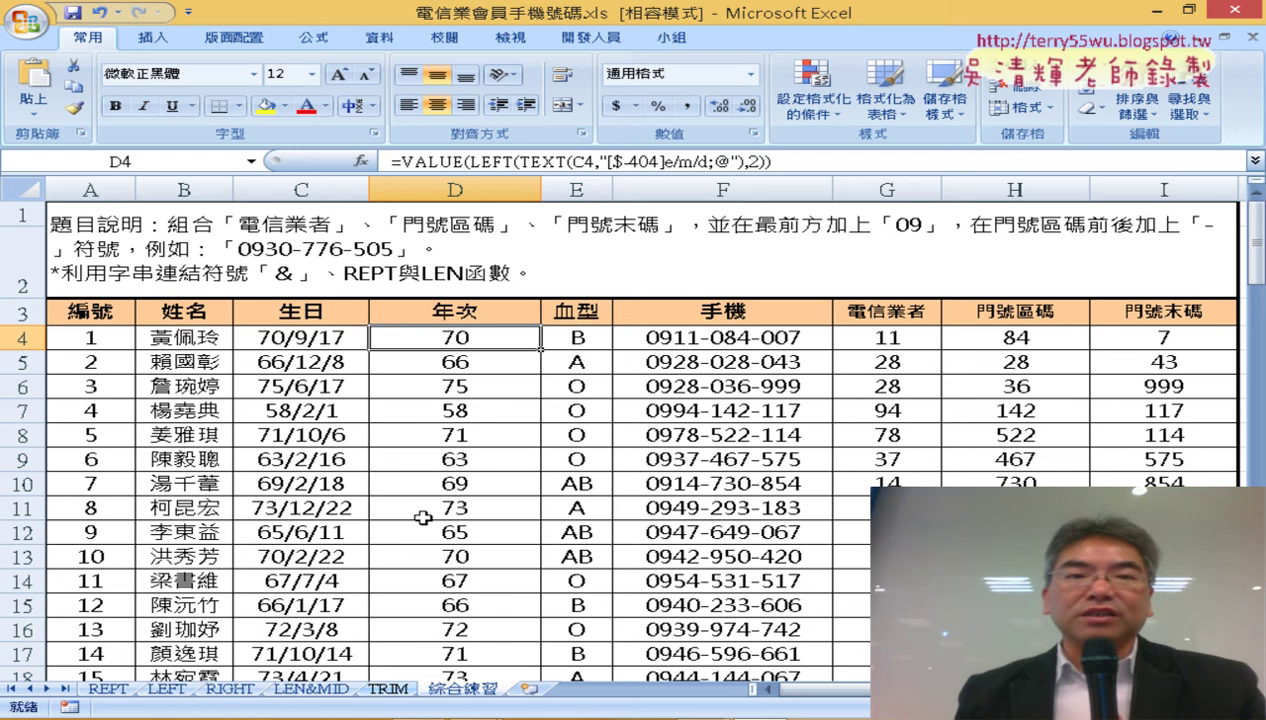
click(168, 40)
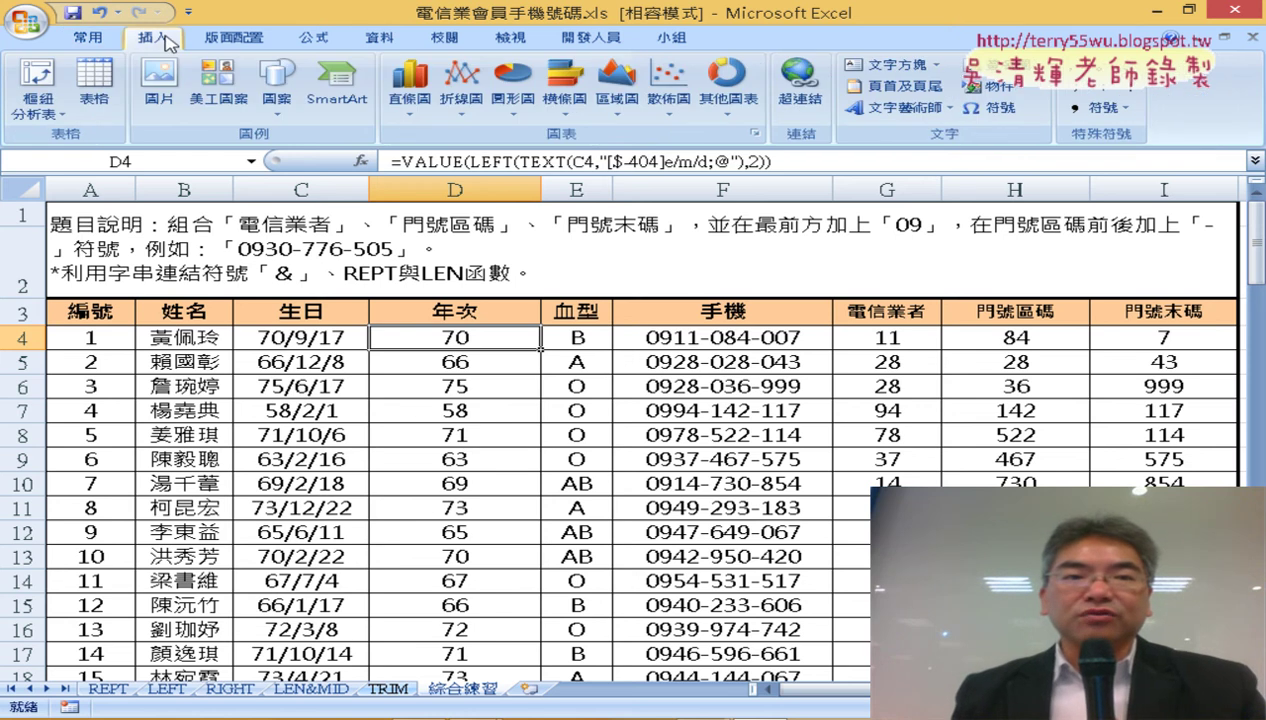
Step: Start a PivotTable from the member data and move its Create PivotTable dialog to the top right
click(40, 80)
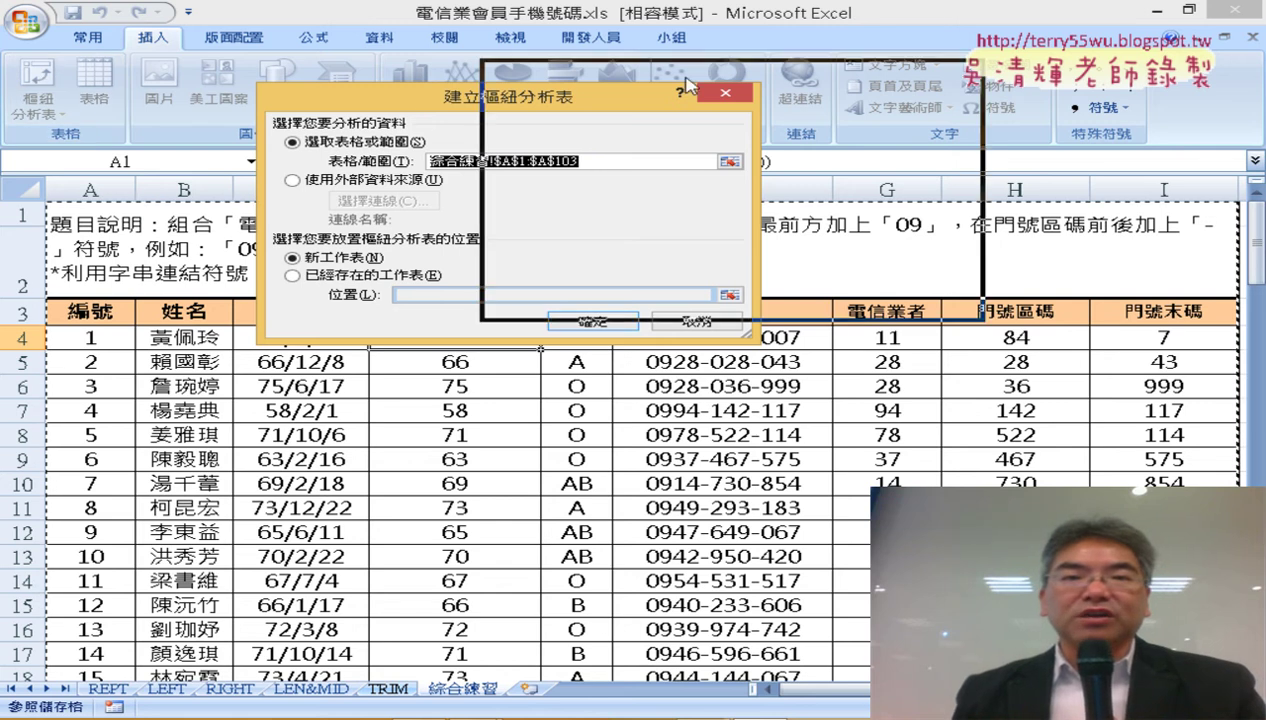
drag(428, 104, 912, 80)
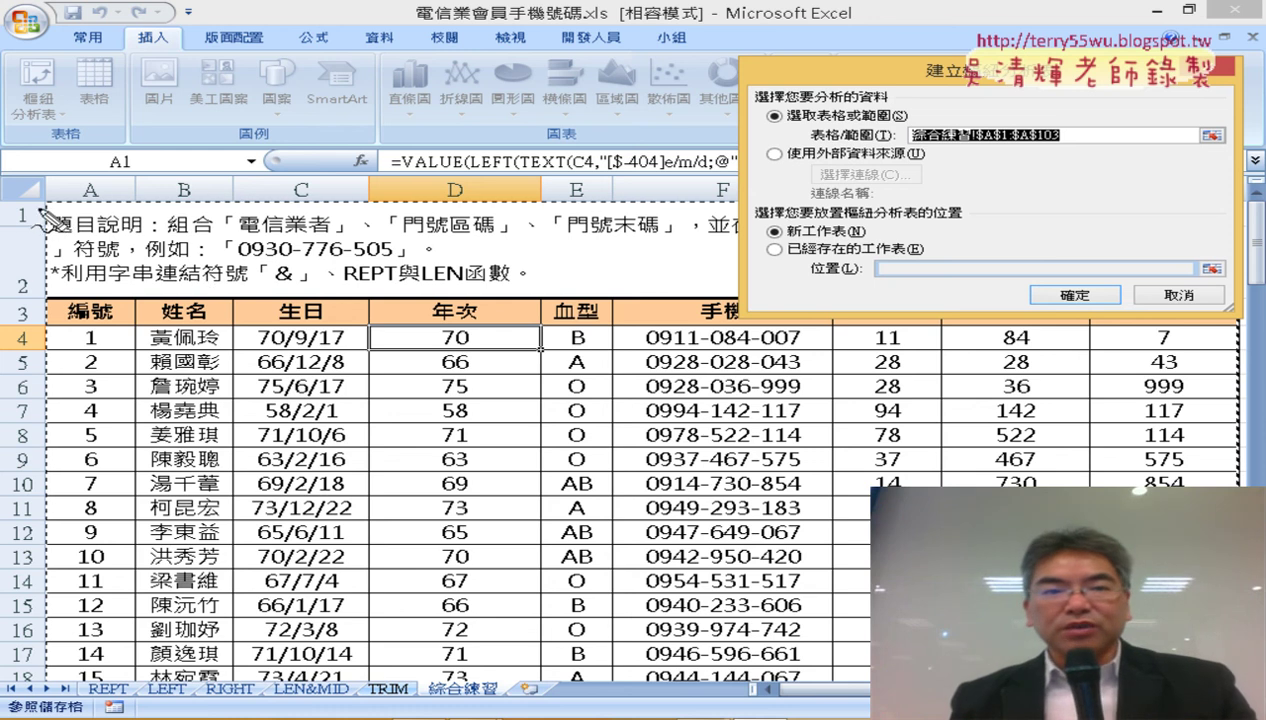
drag(22, 236, 40, 228)
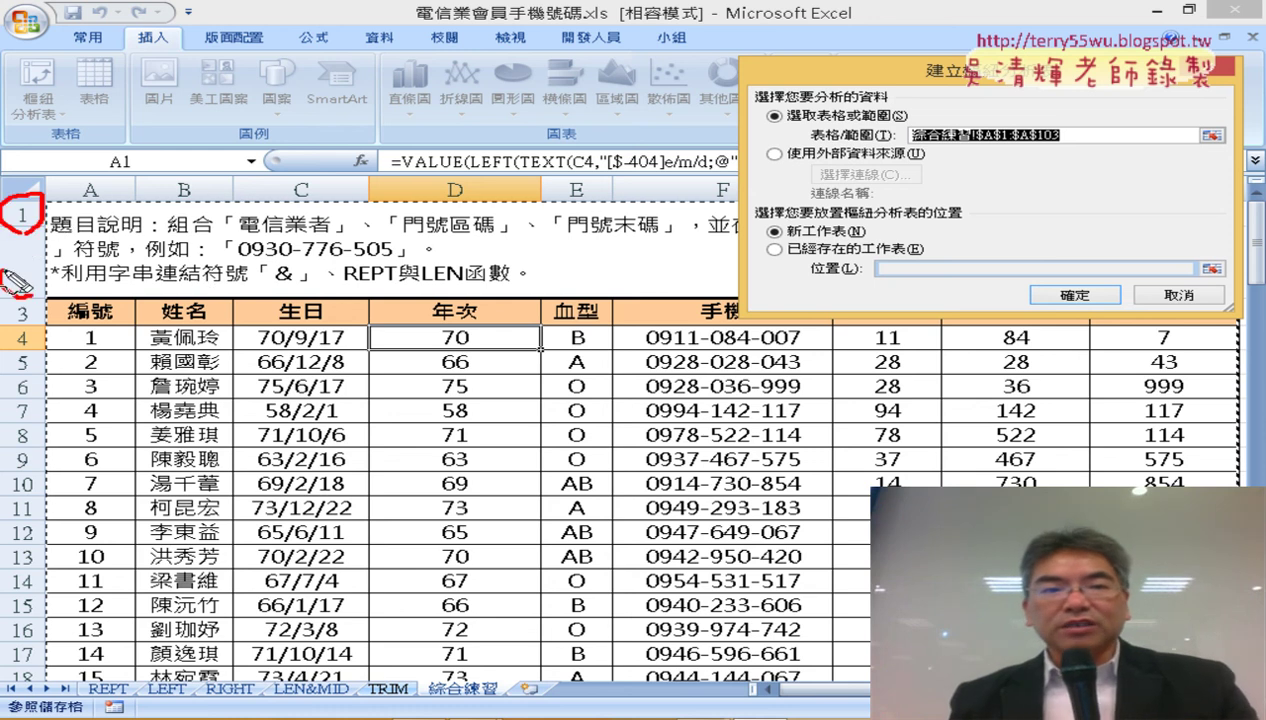
drag(14, 278, 40, 282)
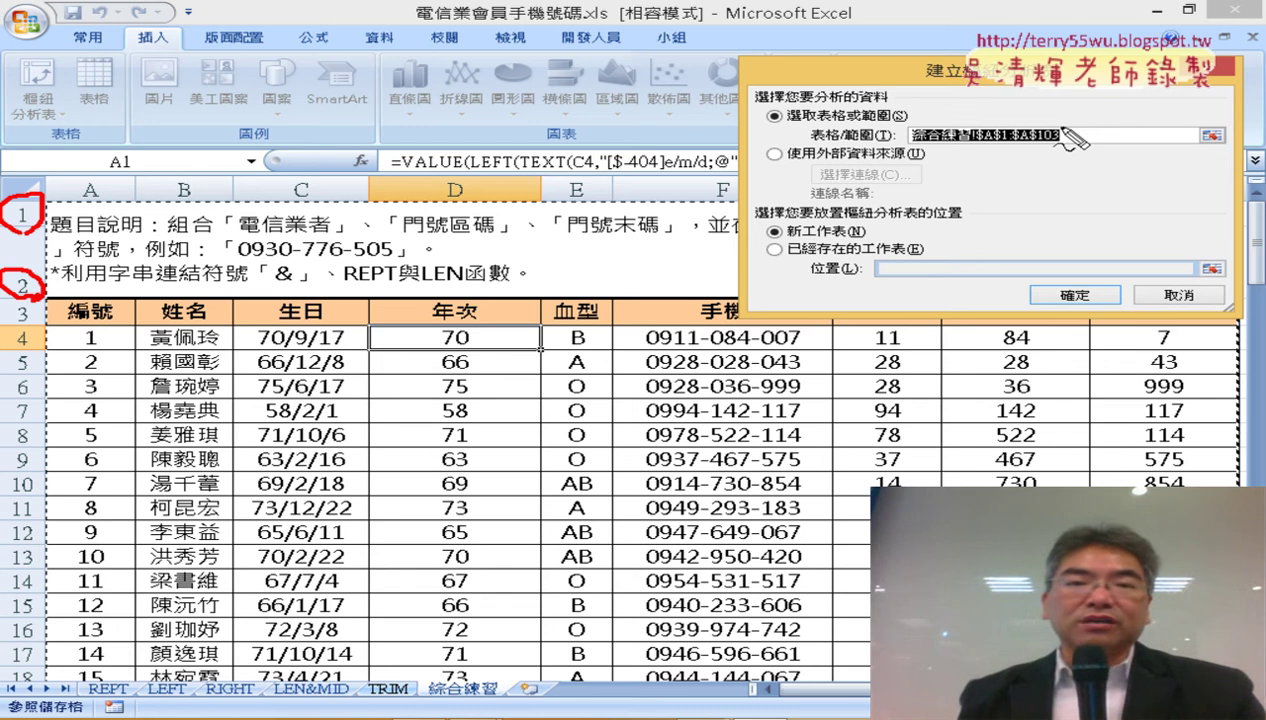
key(Escape)
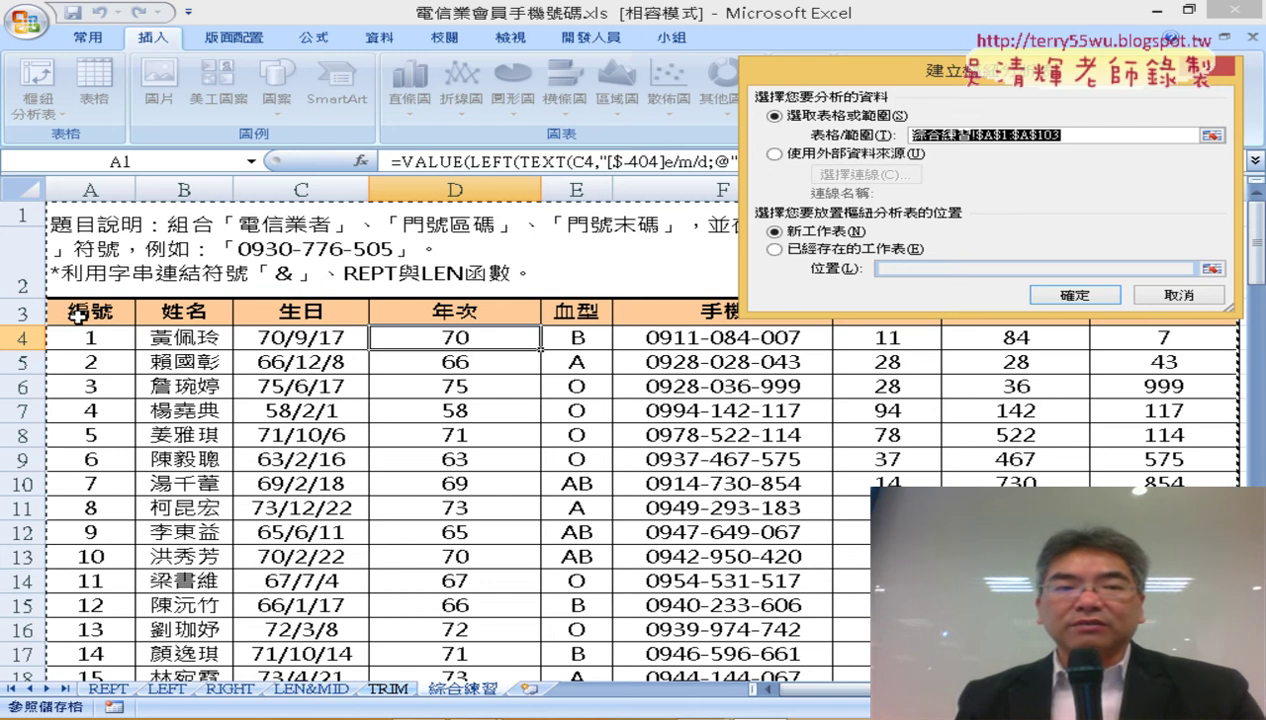
Step: Set the PivotTable source to A3:I103 and create it on a new worksheet
click(77, 315)
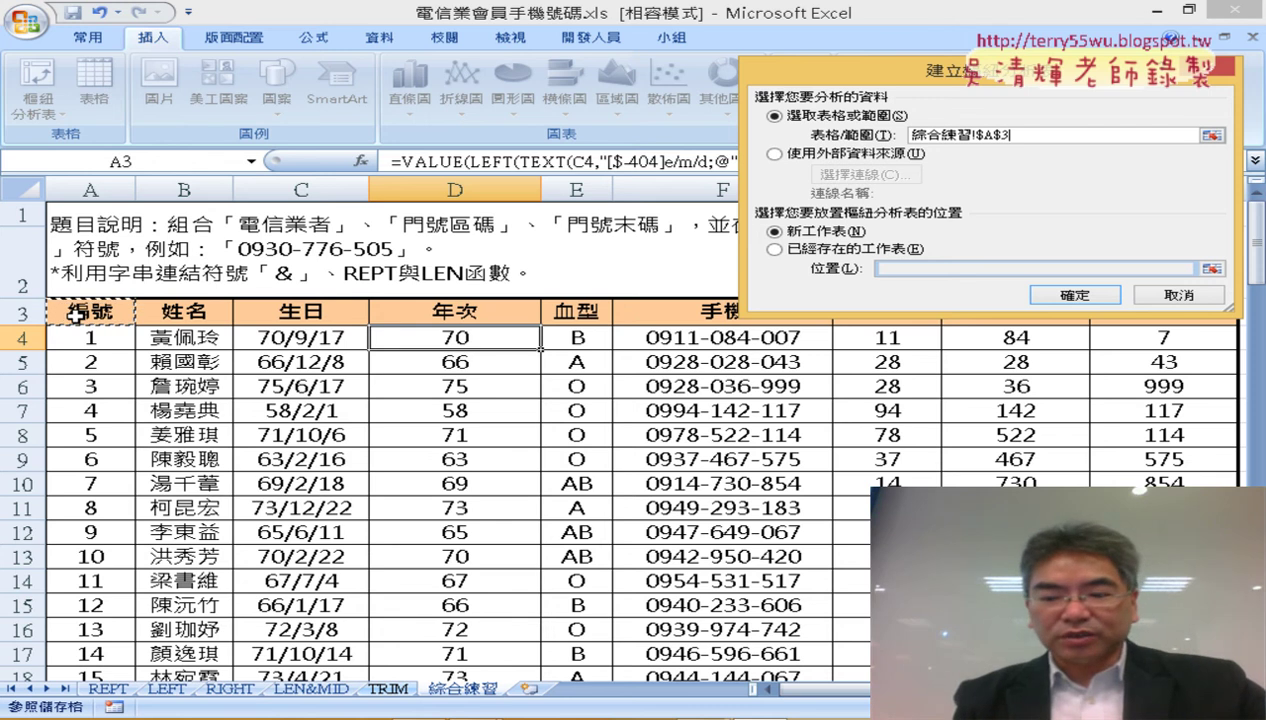
key(ctrl+shift+Right)
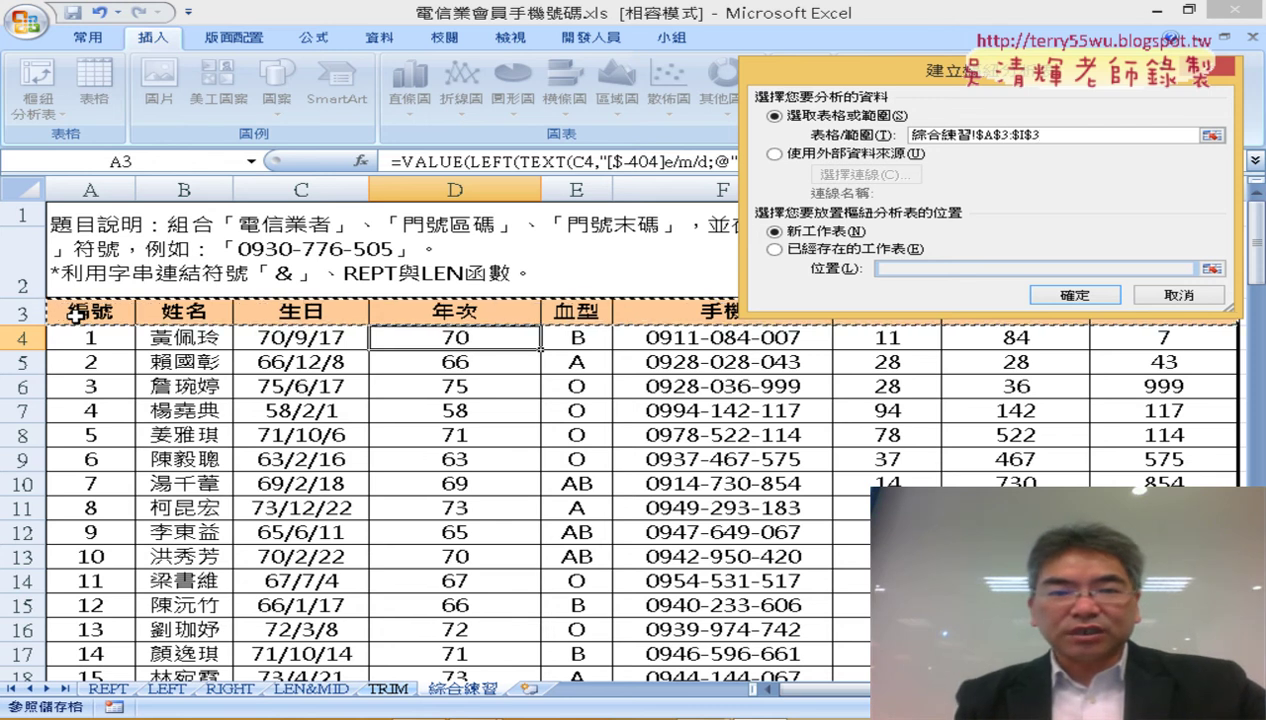
key(ctrl+shift+Down)
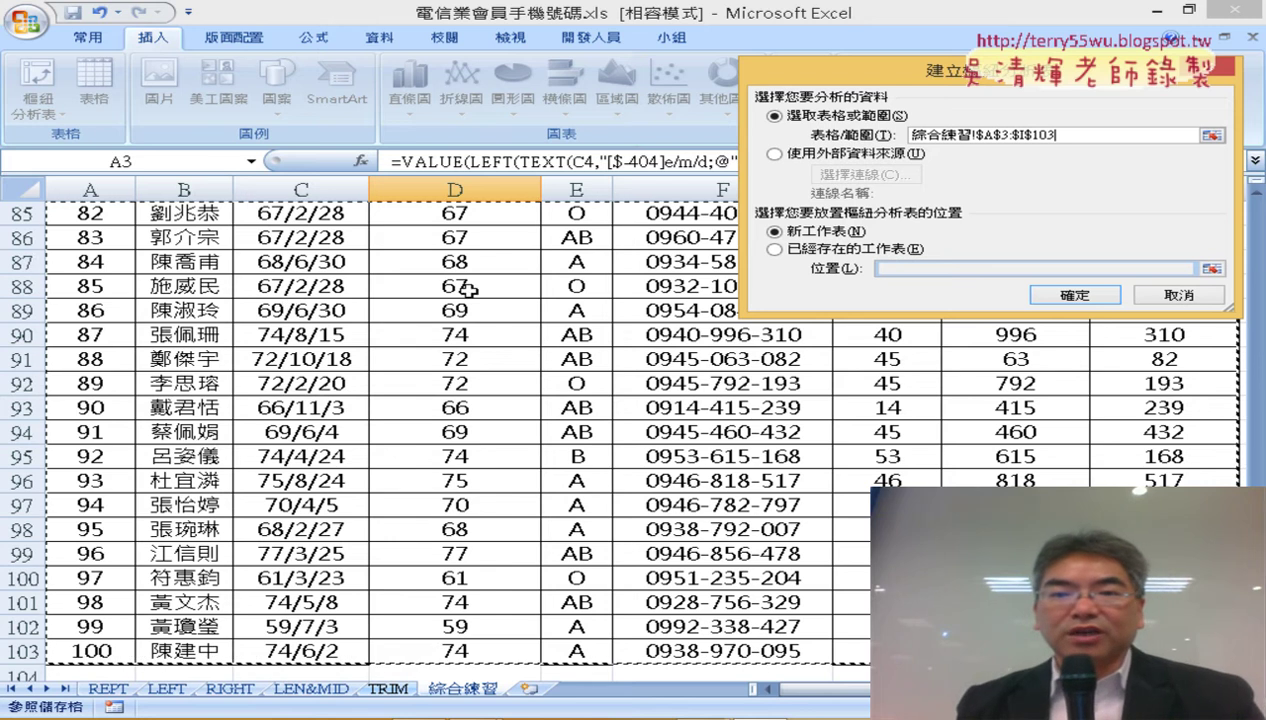
click(1075, 296)
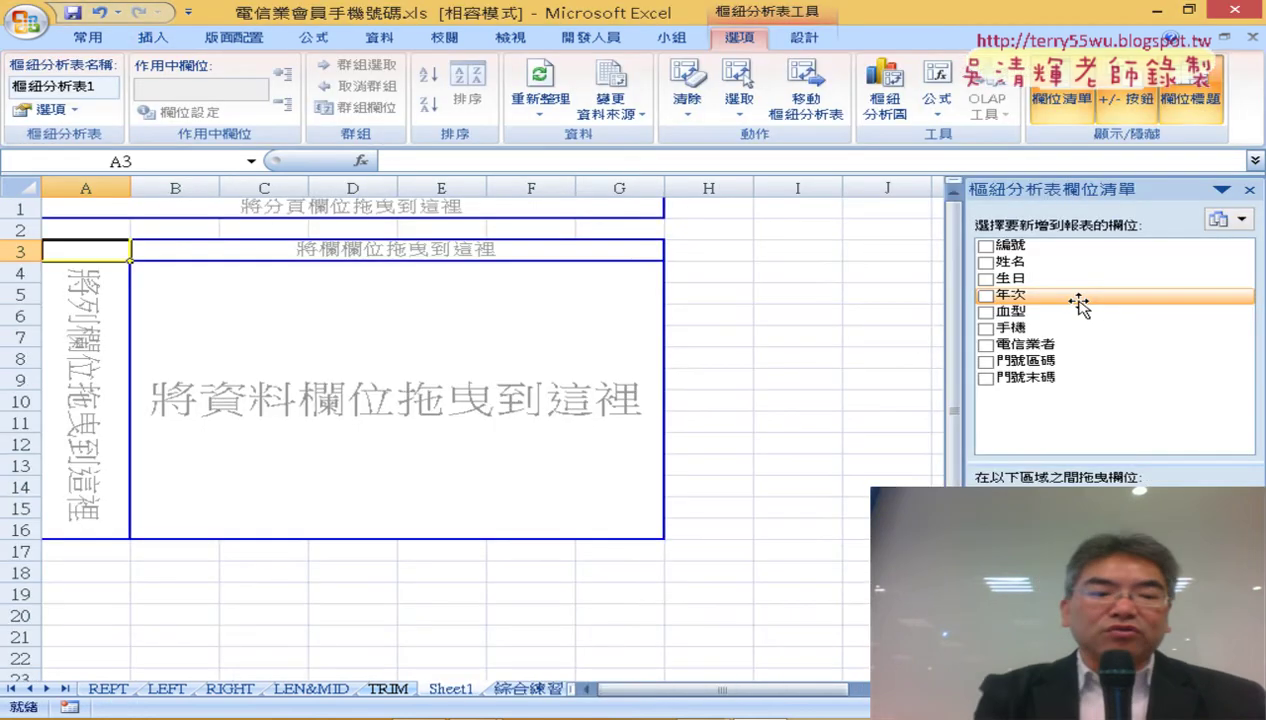
Step: Place the 年次 field in Row Labels so birth years from 58 list down column A
drag(1080, 305, 1090, 313)
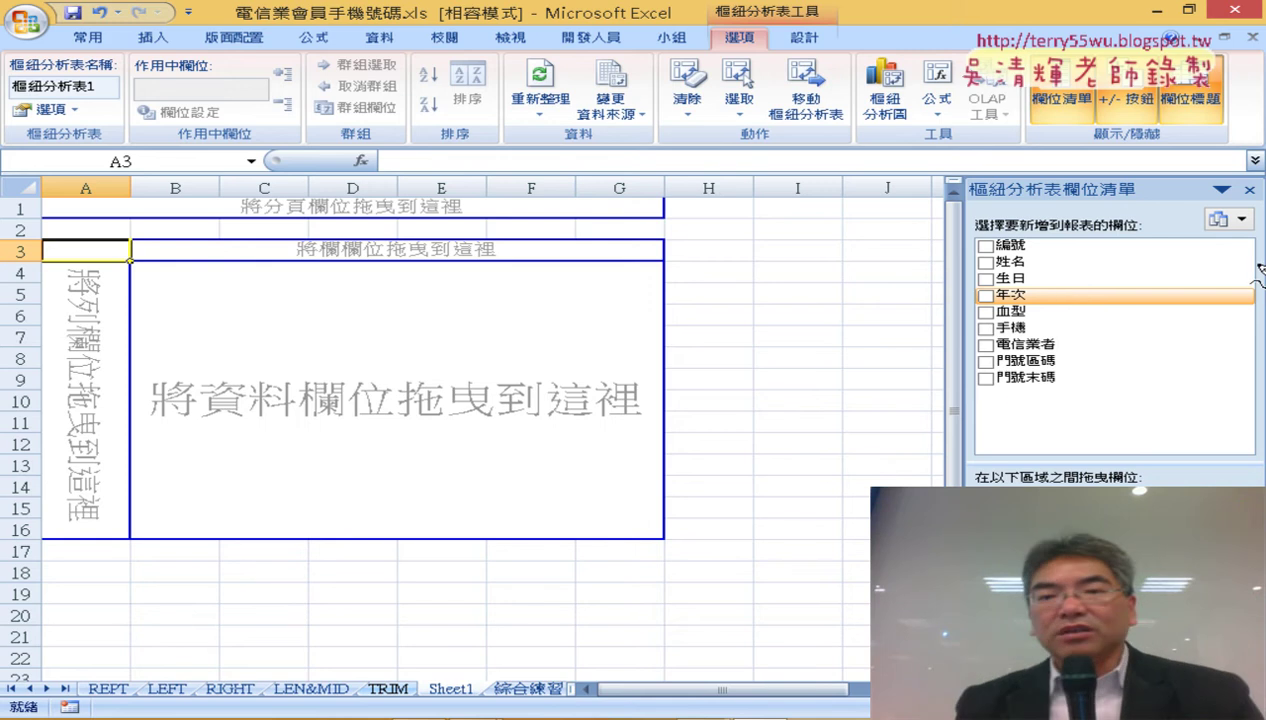
mouse_move(1045, 398)
mouse_down()
mouse_move(1078, 246)
mouse_move(1038, 406)
mouse_up()
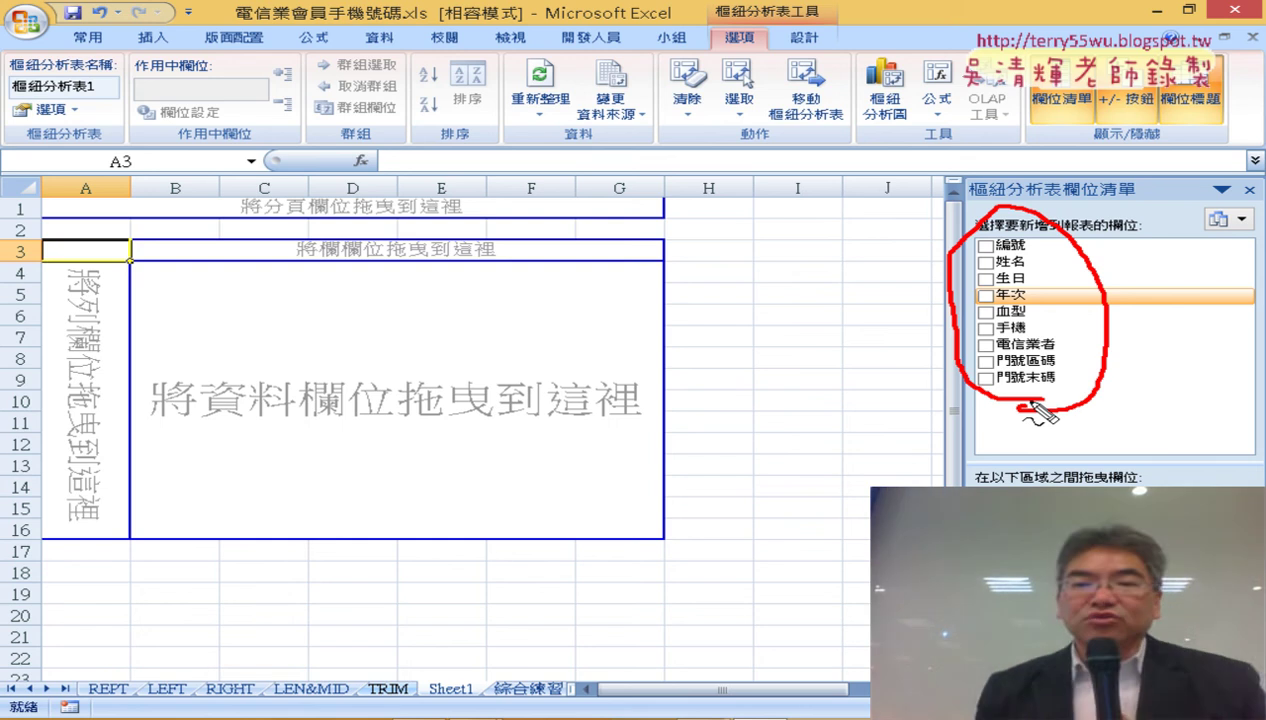
key(Escape)
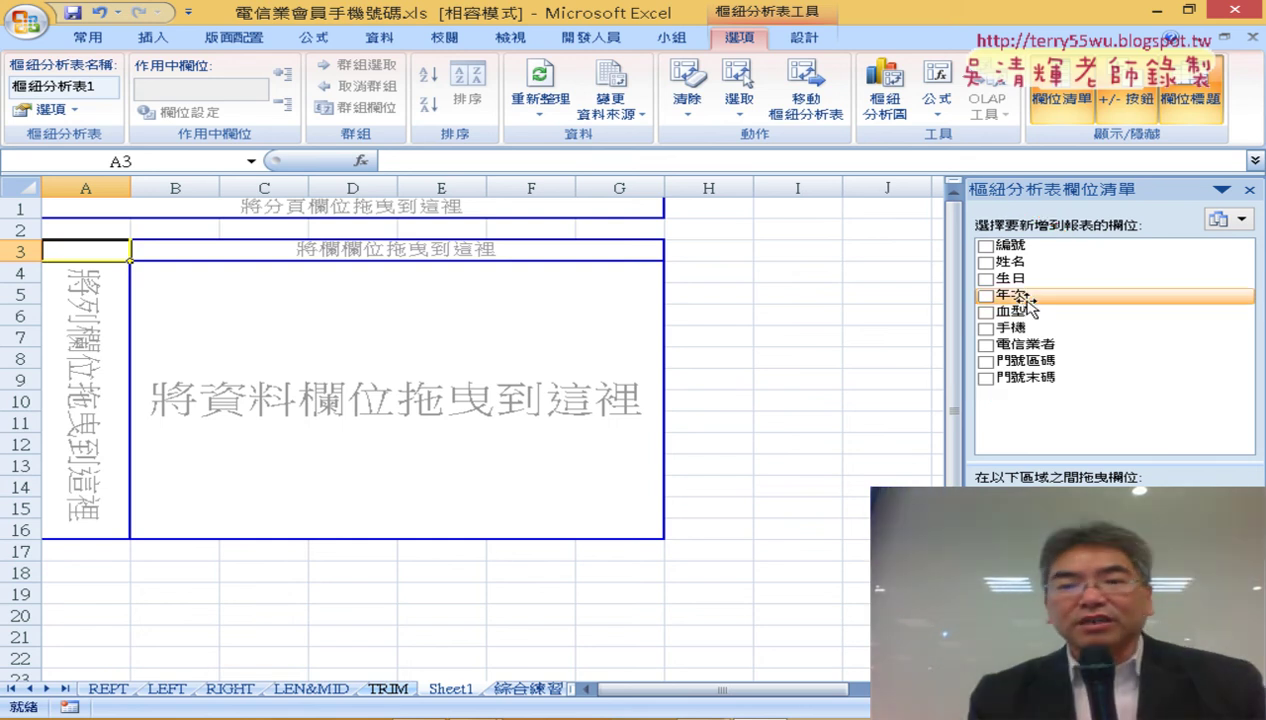
drag(1020, 297, 993, 484)
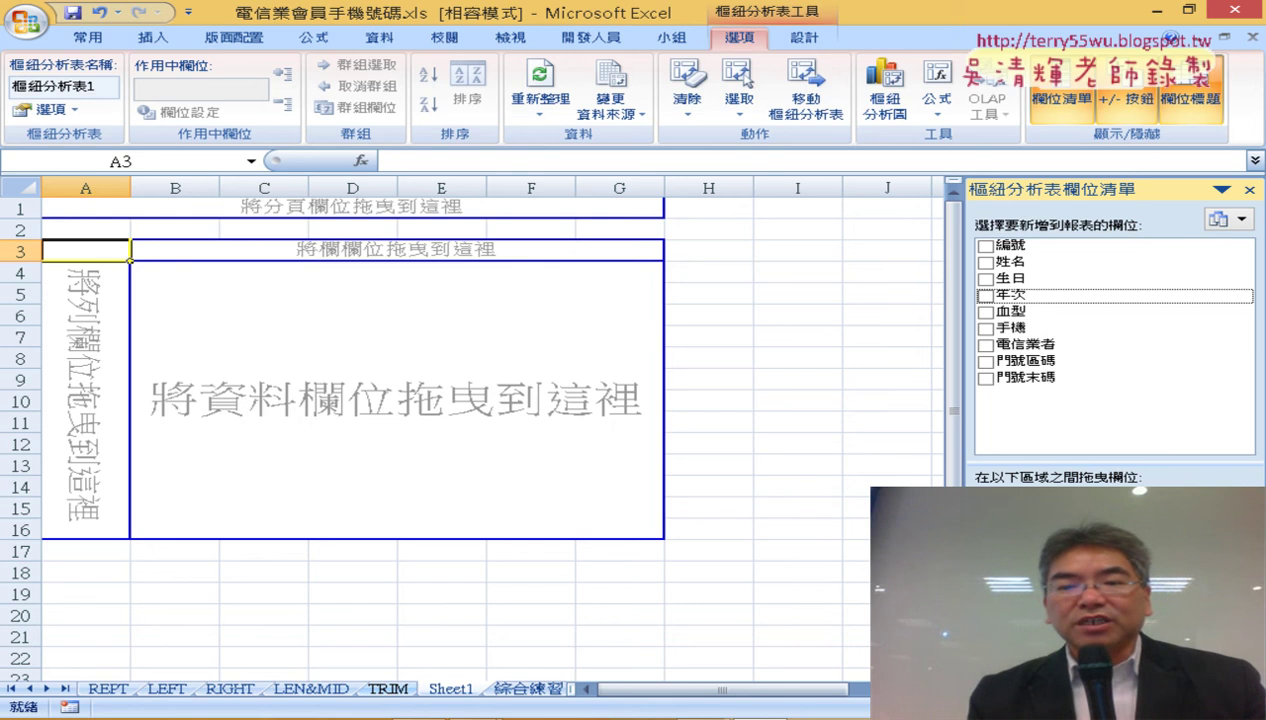
drag(993, 484, 1010, 620)
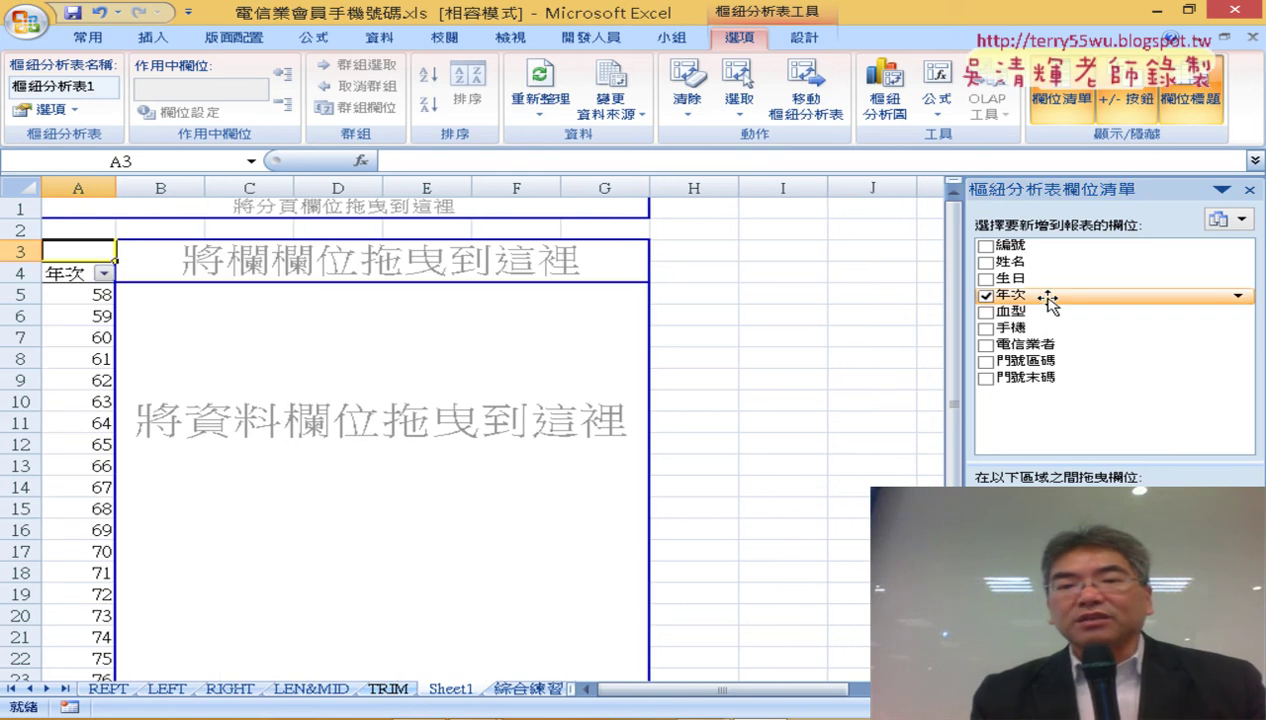
Step: Add 年次 a second time into the Σ Values area as a summed value field
drag(1050, 303, 1085, 403)
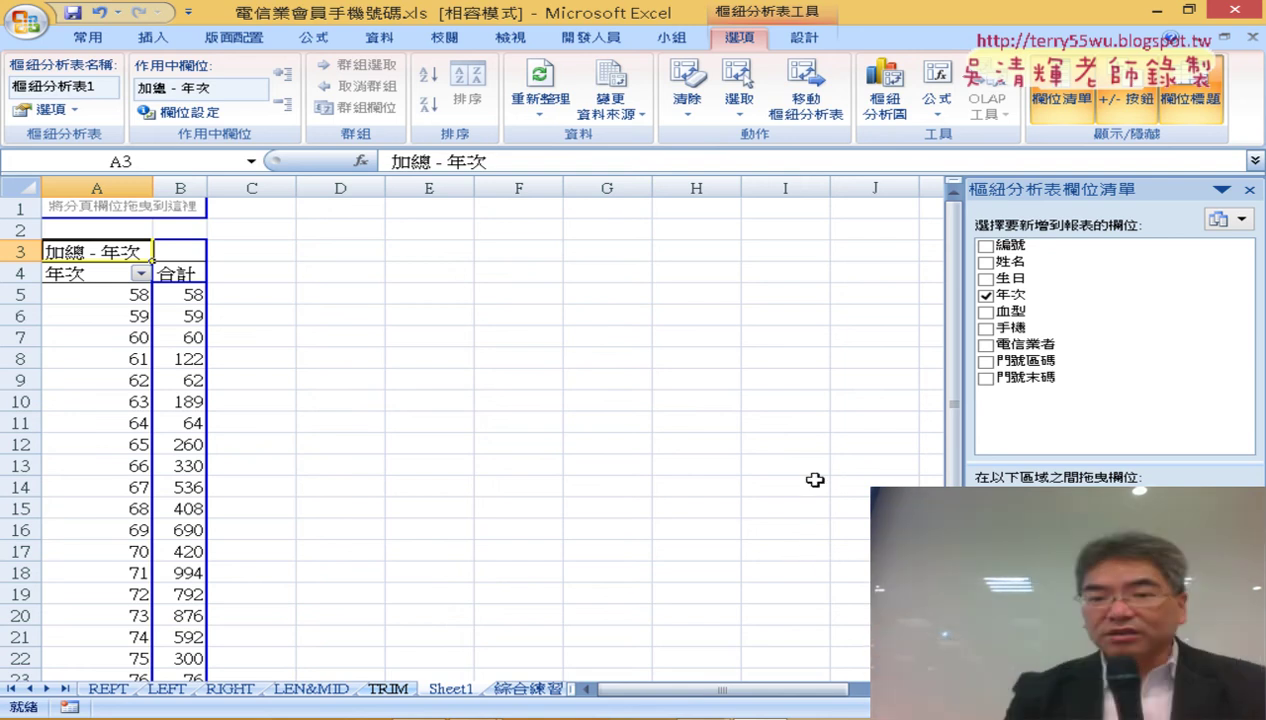
click(1018, 295)
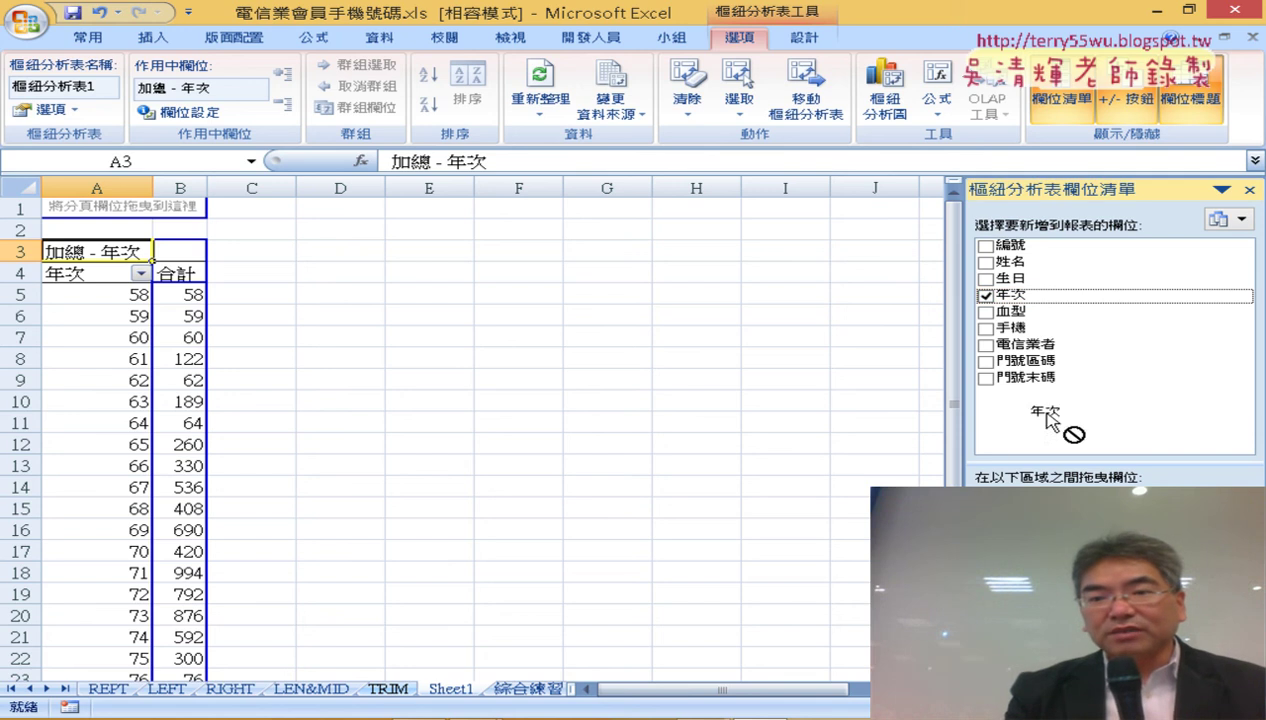
drag(1046, 413, 1056, 327)
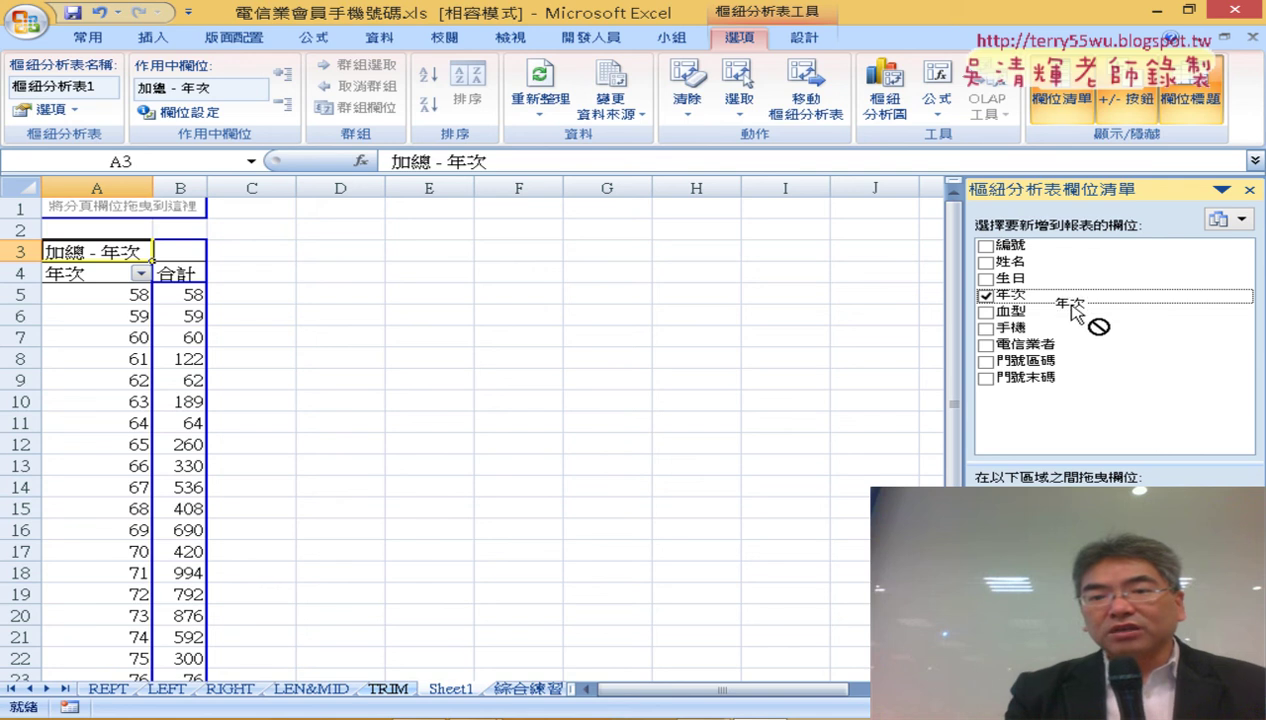
drag(1127, 425, 1068, 300)
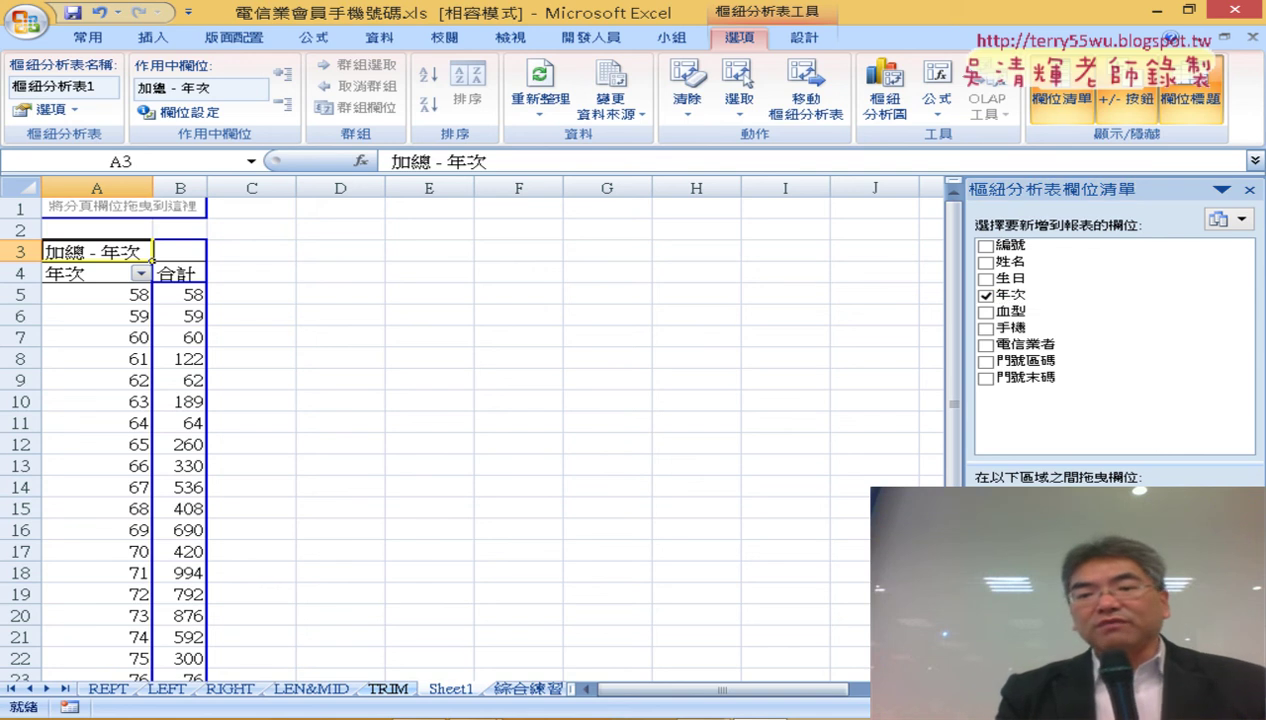
click(1100, 500)
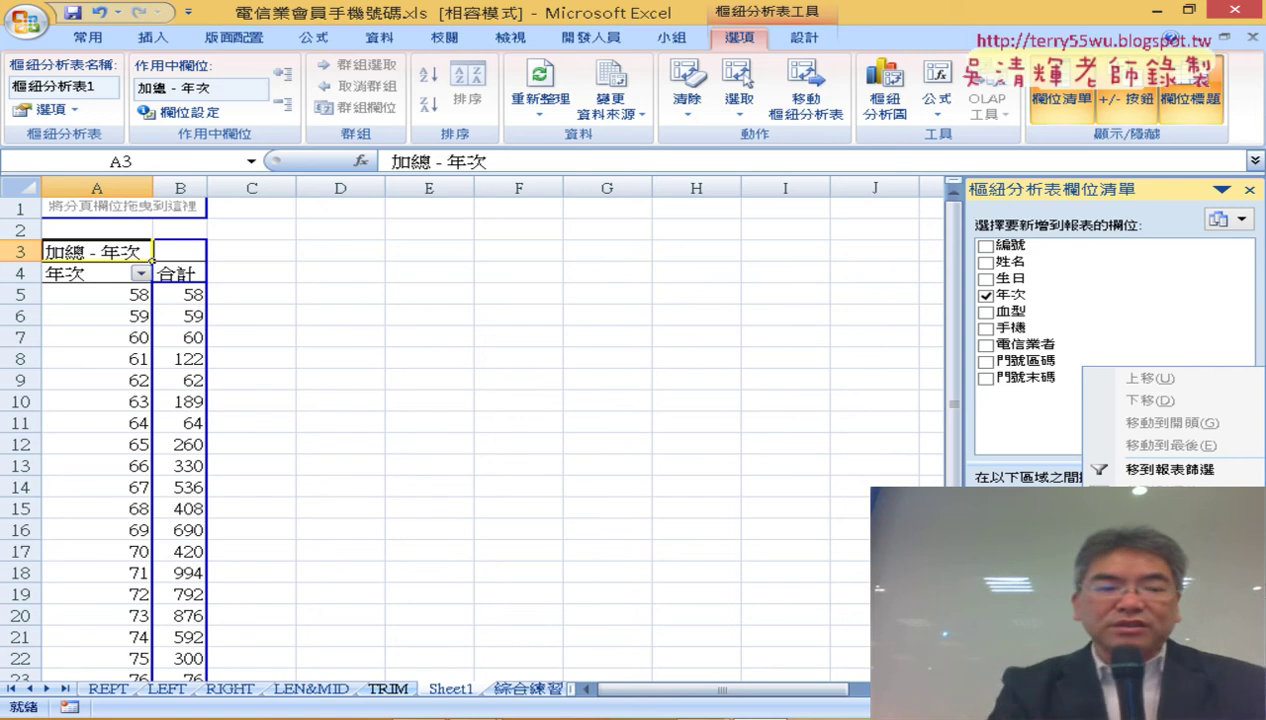
key(Escape)
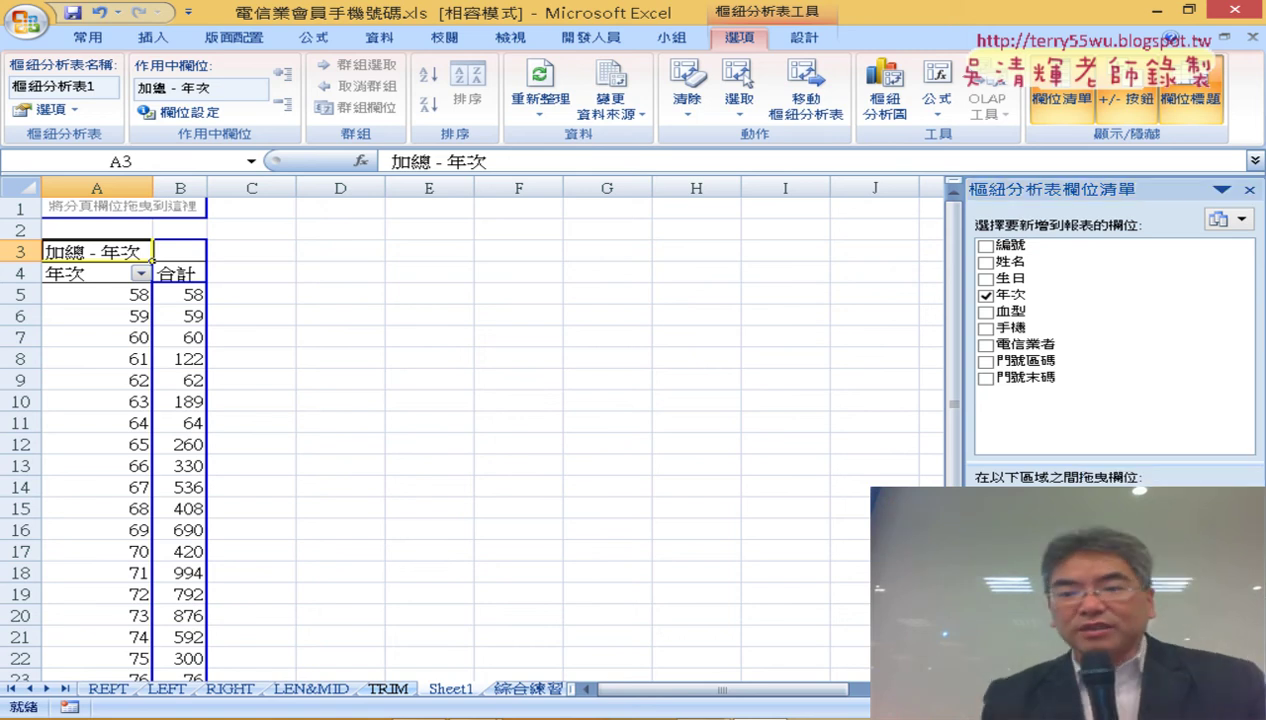
Step: Change the 年次 value field summary from Sum to Count (項目個數)
click(1085, 640)
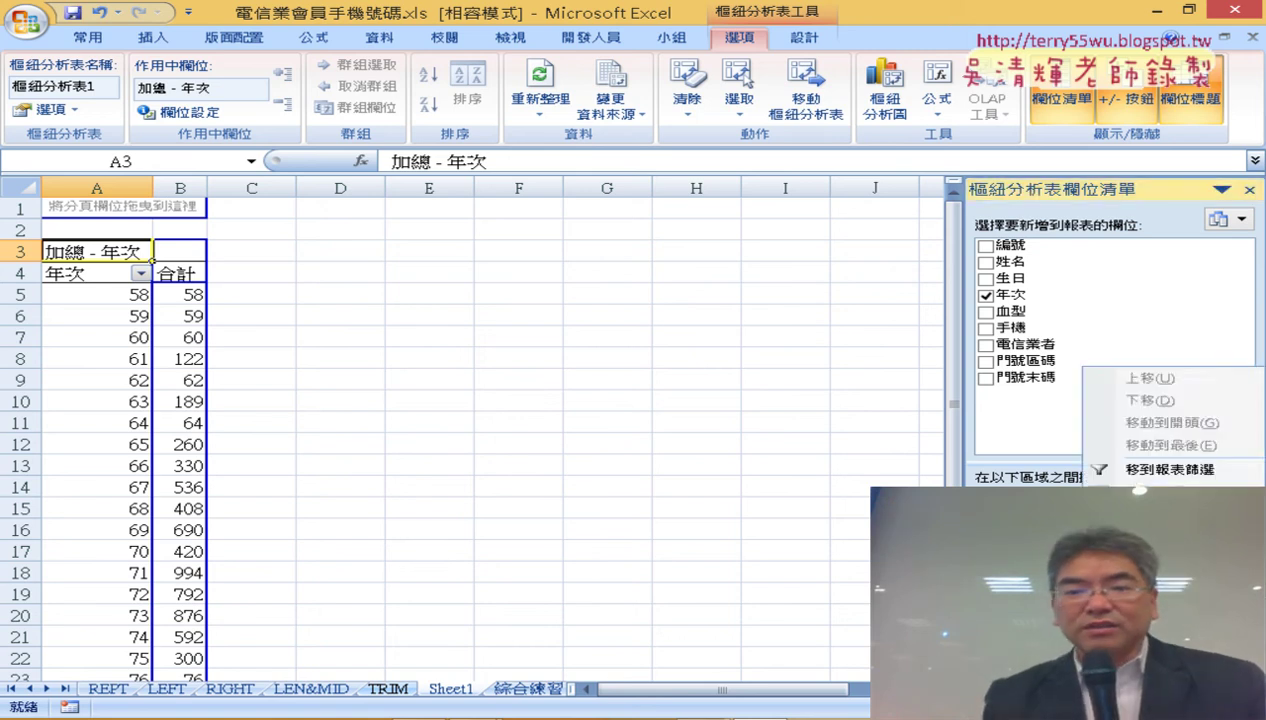
click(1160, 590)
drag(870, 55, 365, 83)
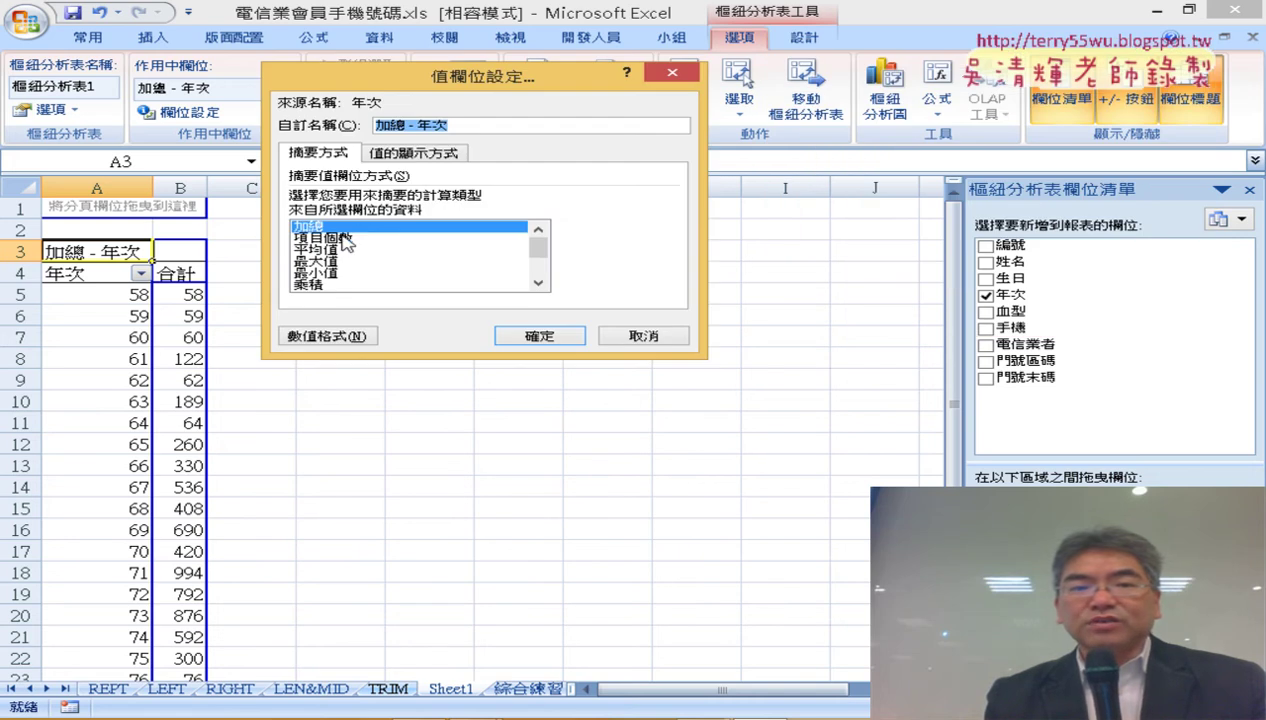
click(350, 238)
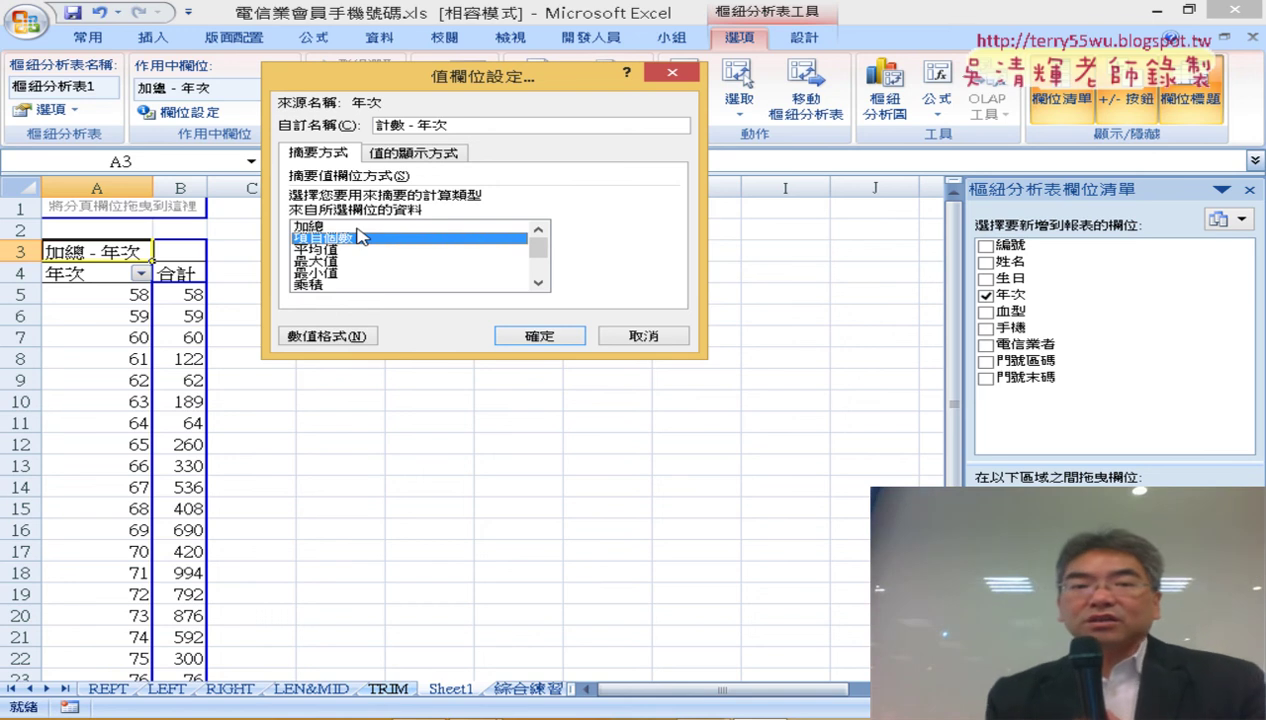
click(530, 337)
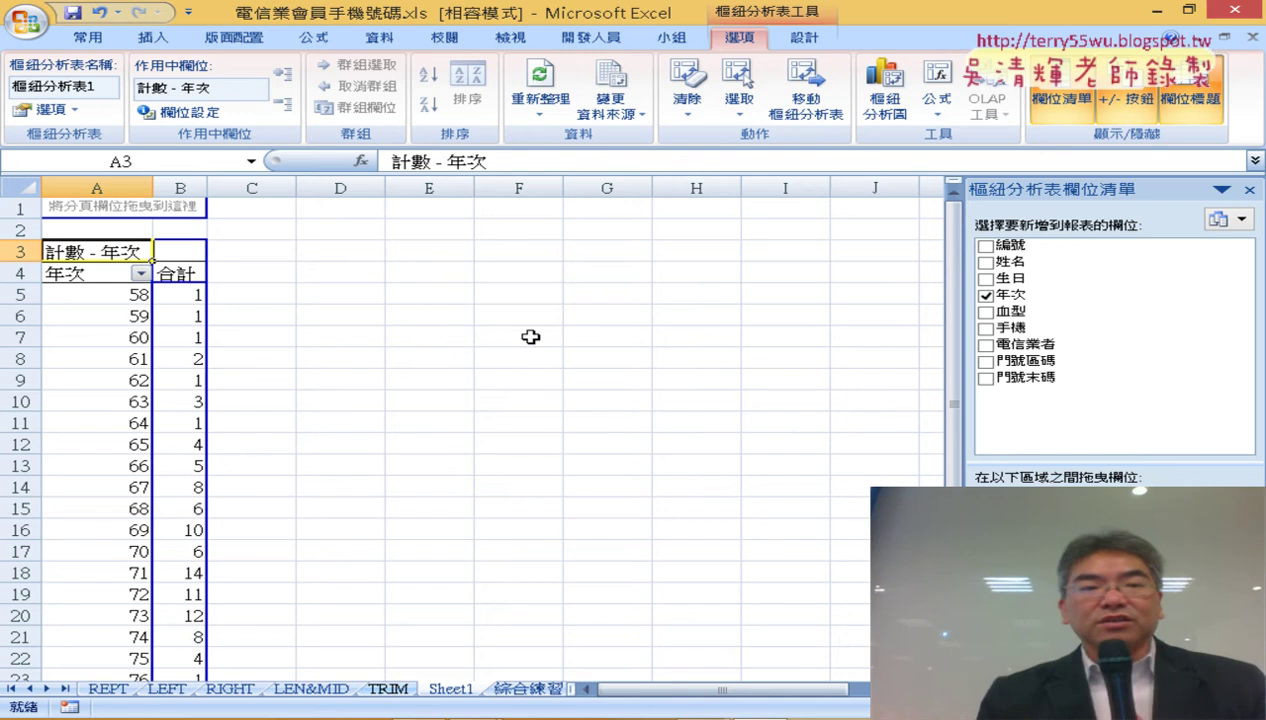
Step: Select the pivot rows for birth years 60 through 69 as one block
click(20, 294)
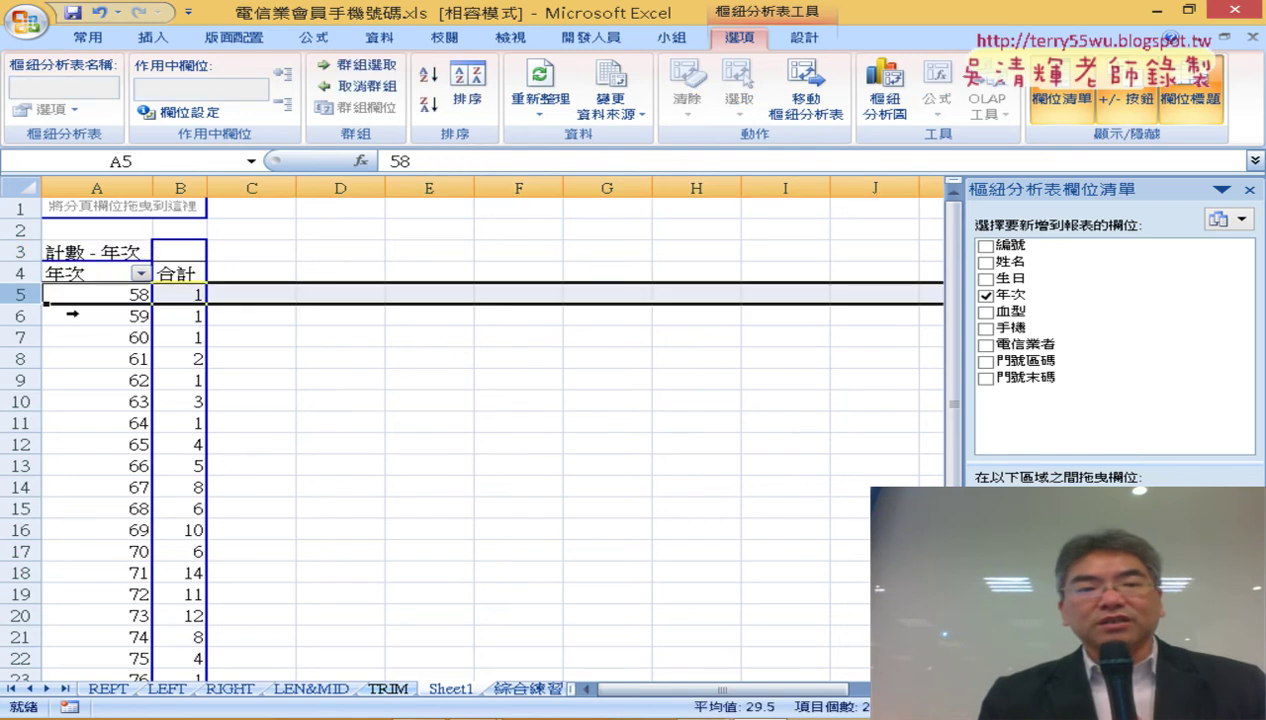
click(25, 316)
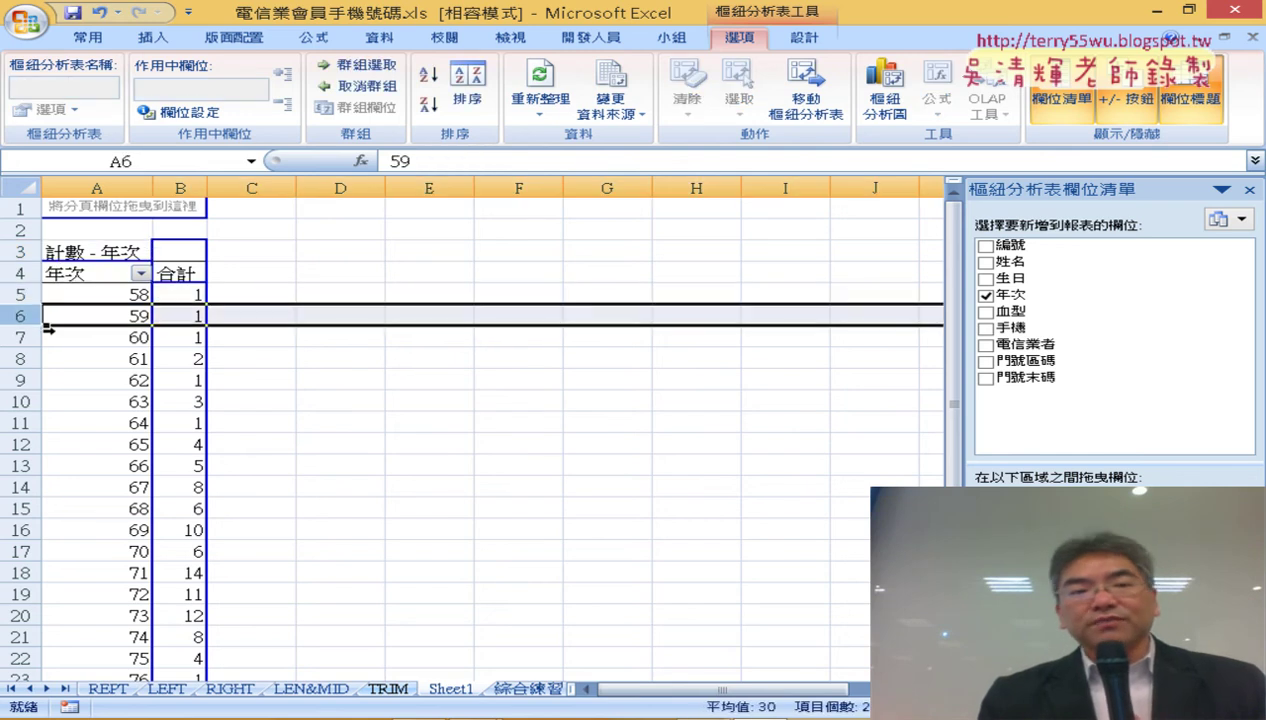
click(9, 340)
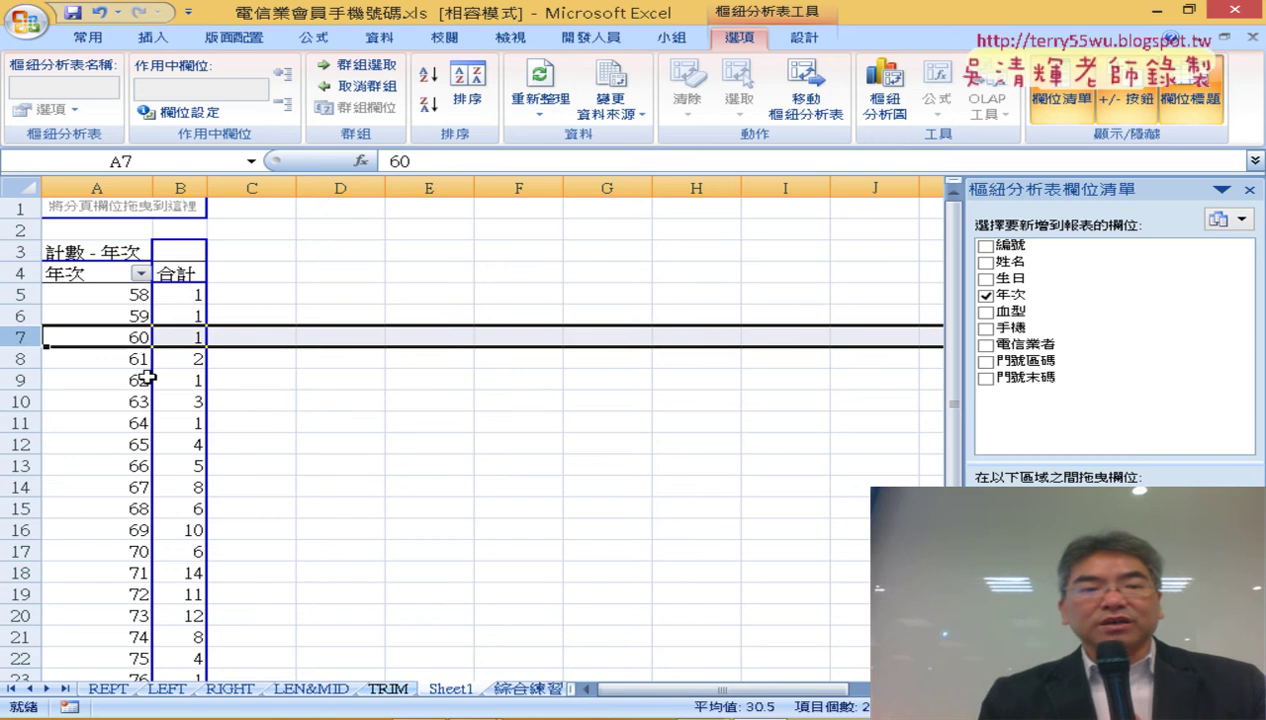
scroll(146, 378, down, 3)
scroll(146, 378, up, 2)
scroll(147, 381, up, 1)
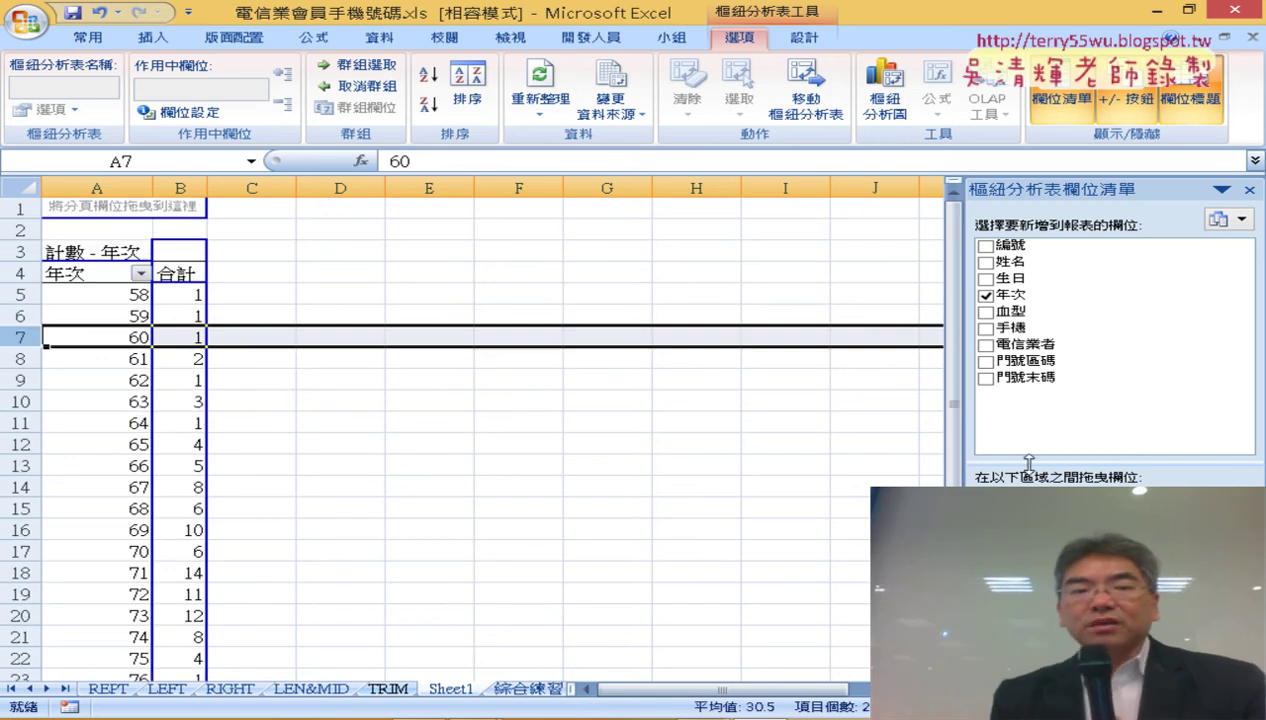
scroll(496, 378, down, 1)
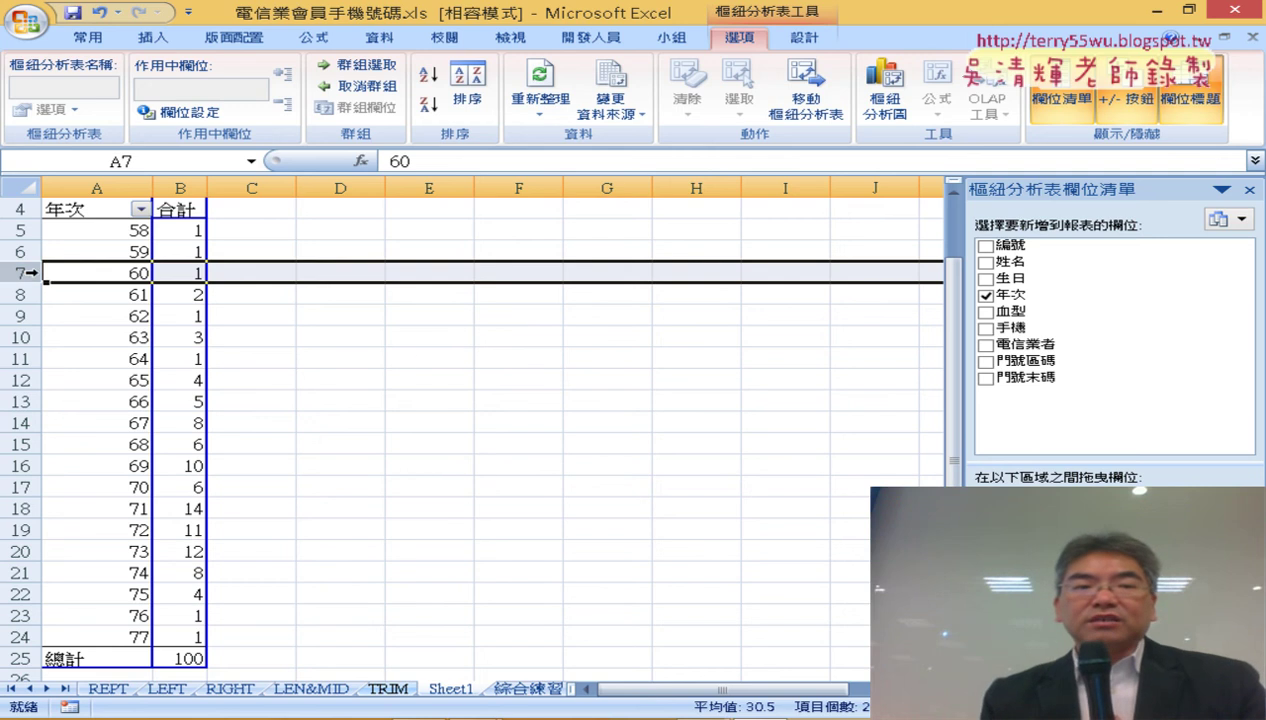
drag(14, 272, 69, 463)
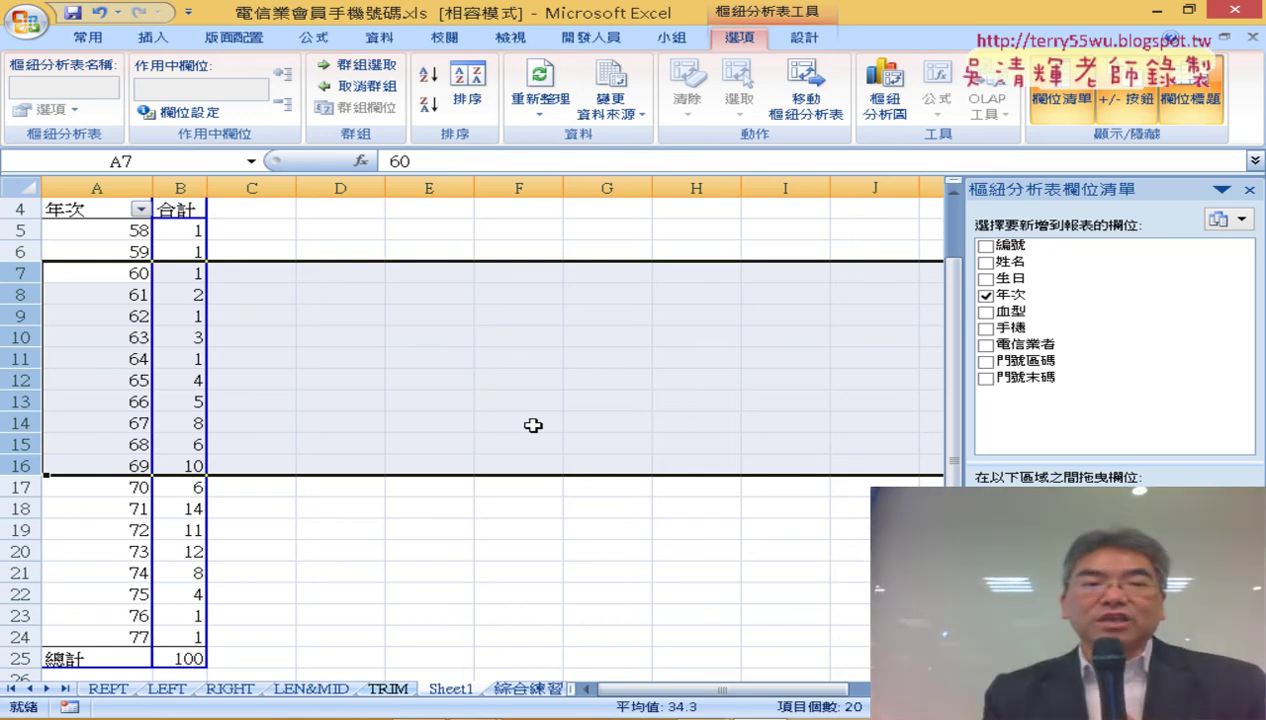
Step: Group the birth years from 50 to 79 in intervals of 10
click(366, 354)
scroll(206, 316, up, 1)
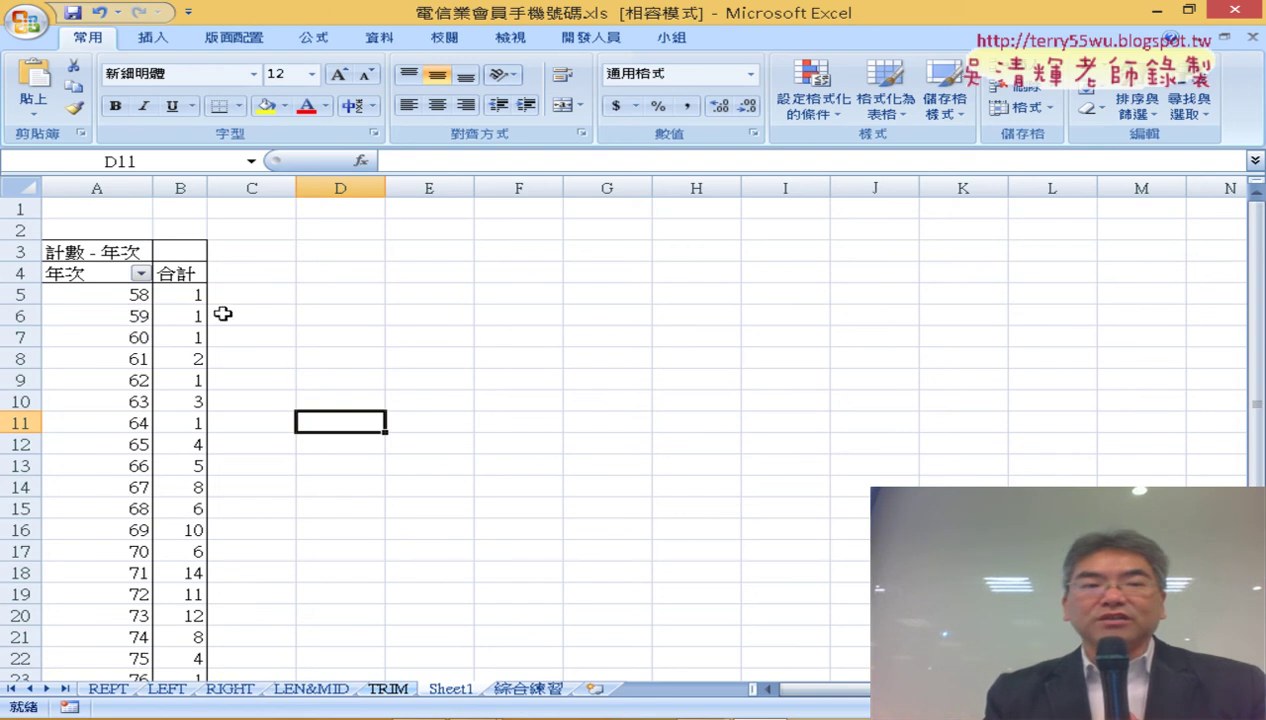
scroll(362, 350, down, 1)
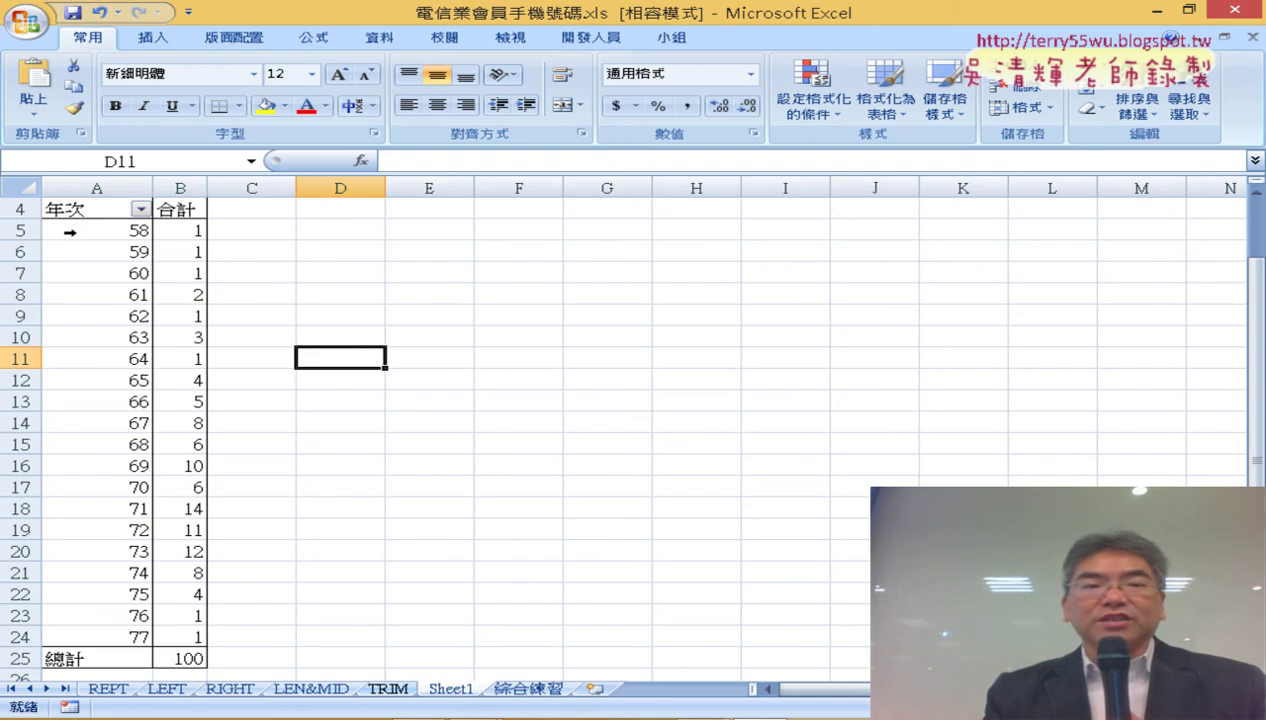
right_click(91, 232)
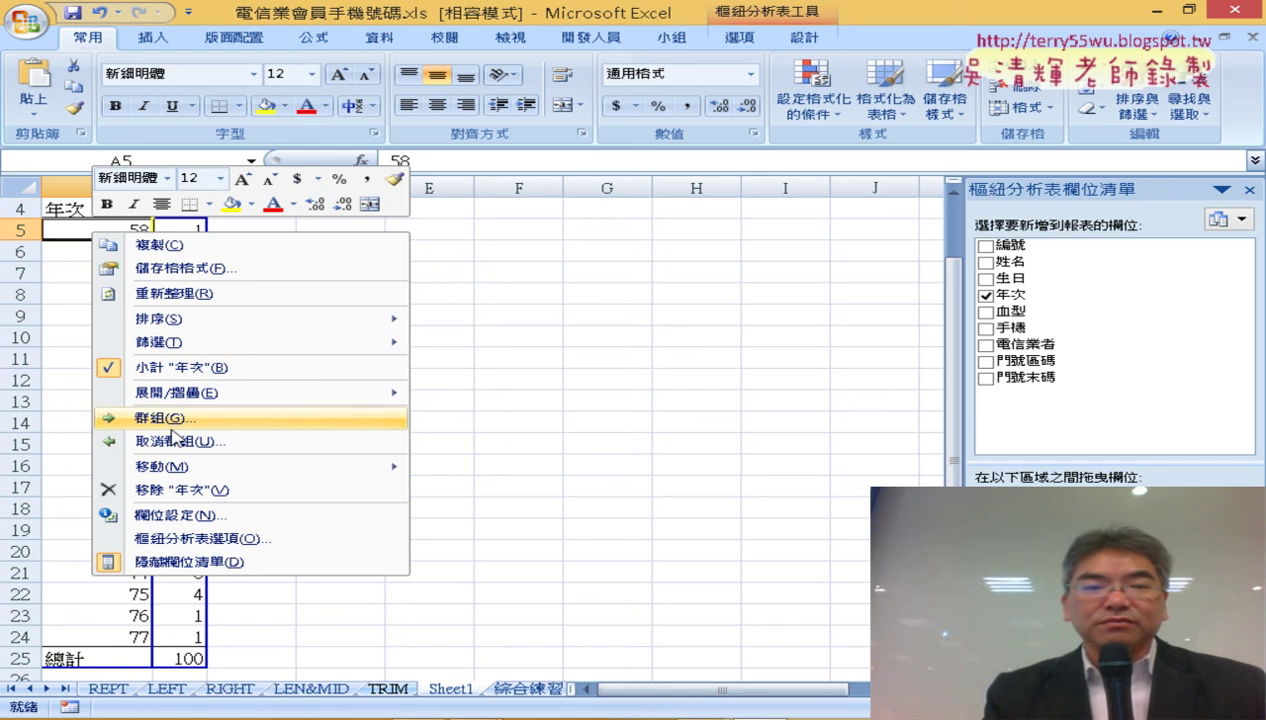
click(190, 420)
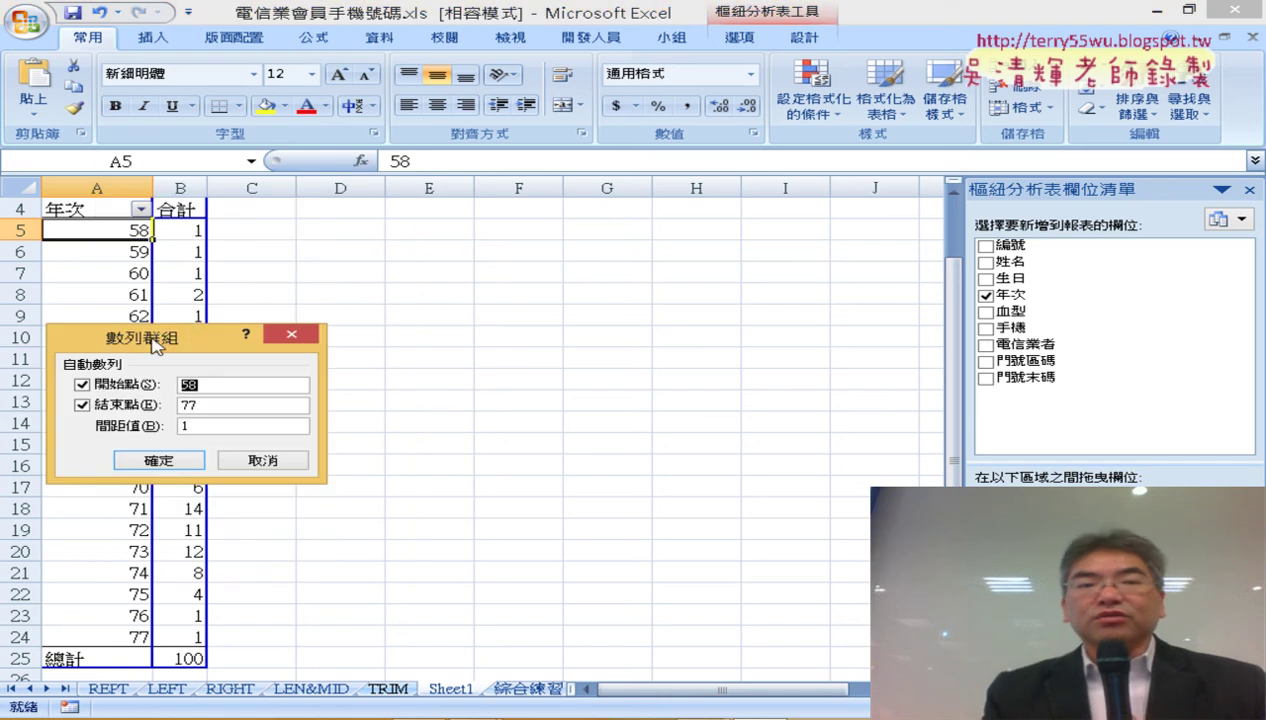
drag(155, 340, 499, 138)
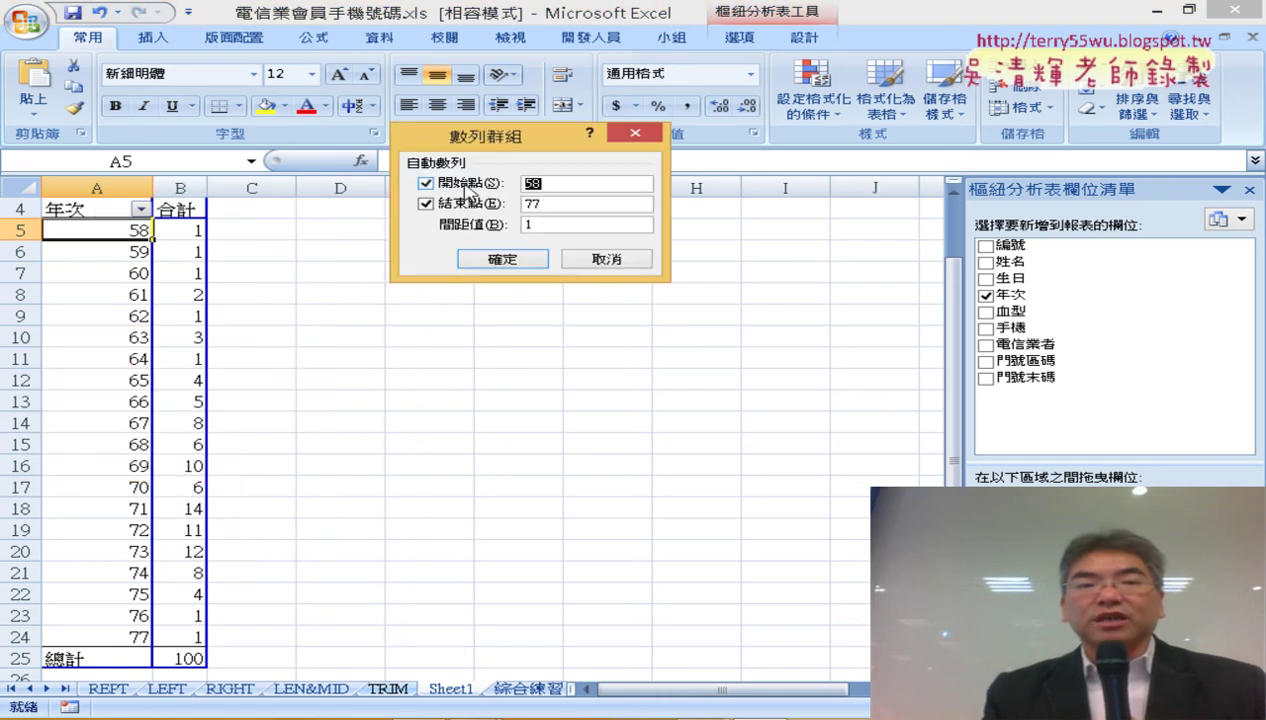
click(468, 186)
click(467, 208)
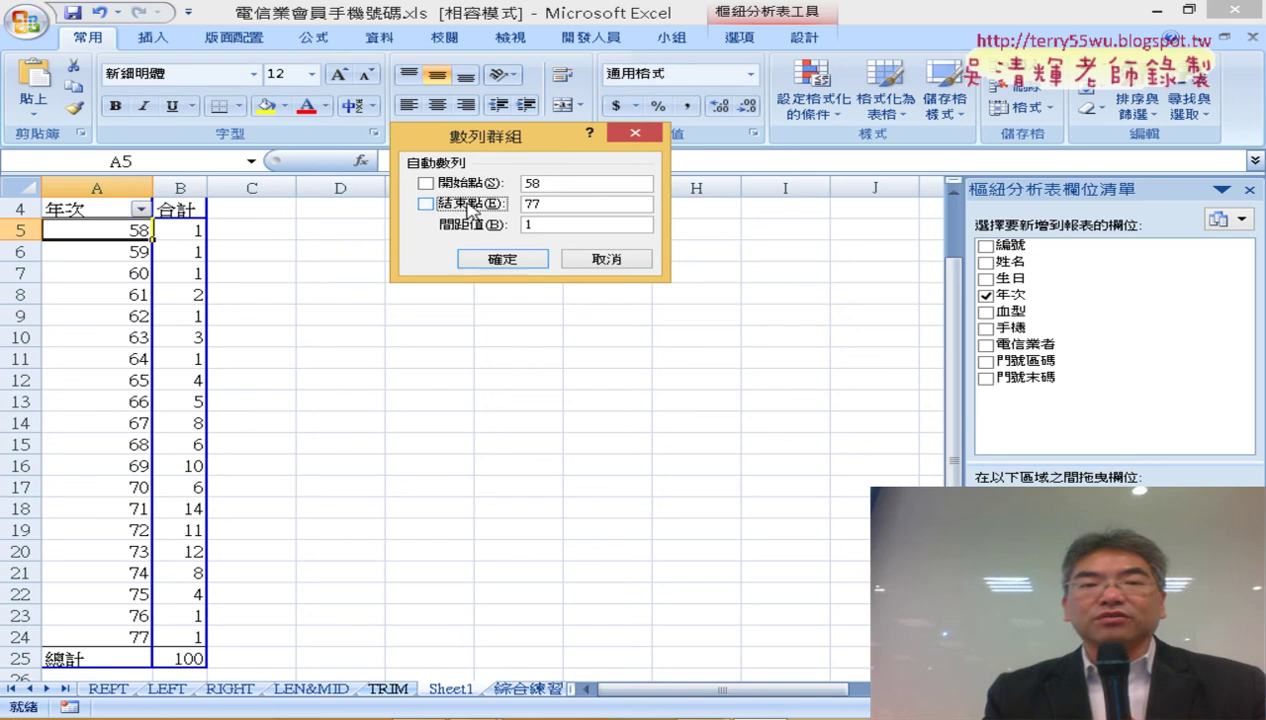
double_click(578, 185)
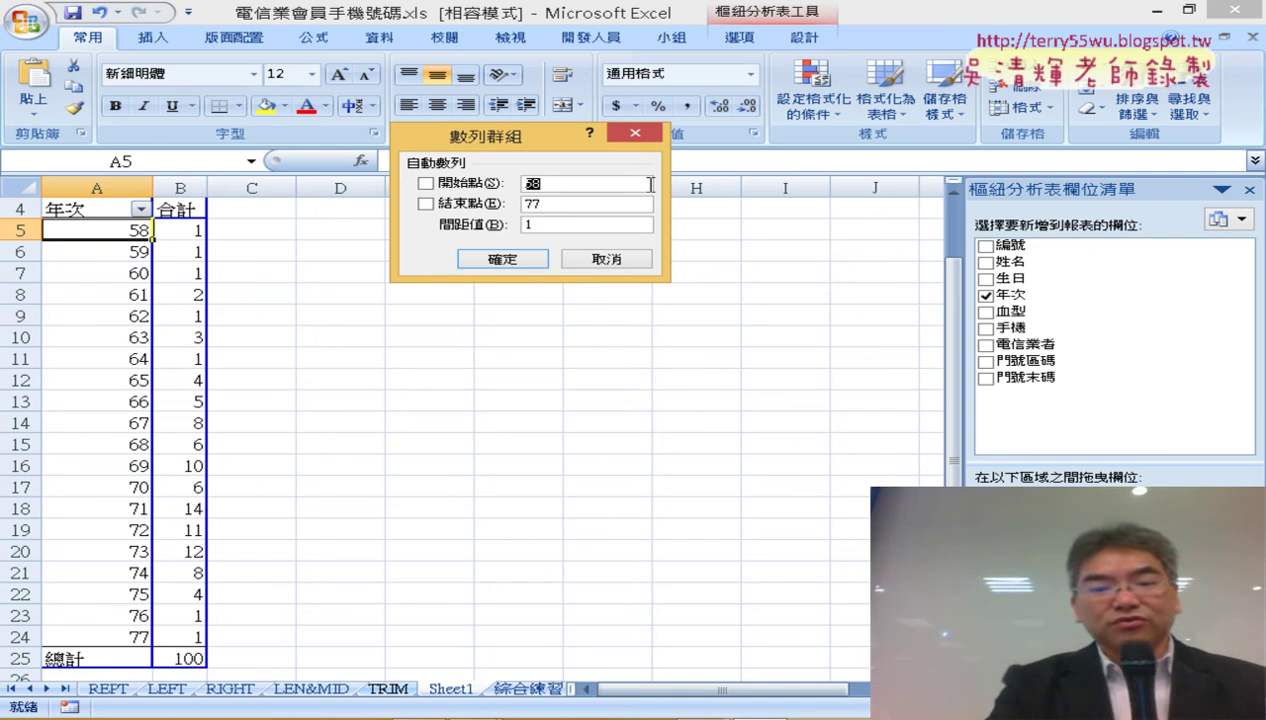
text(50)
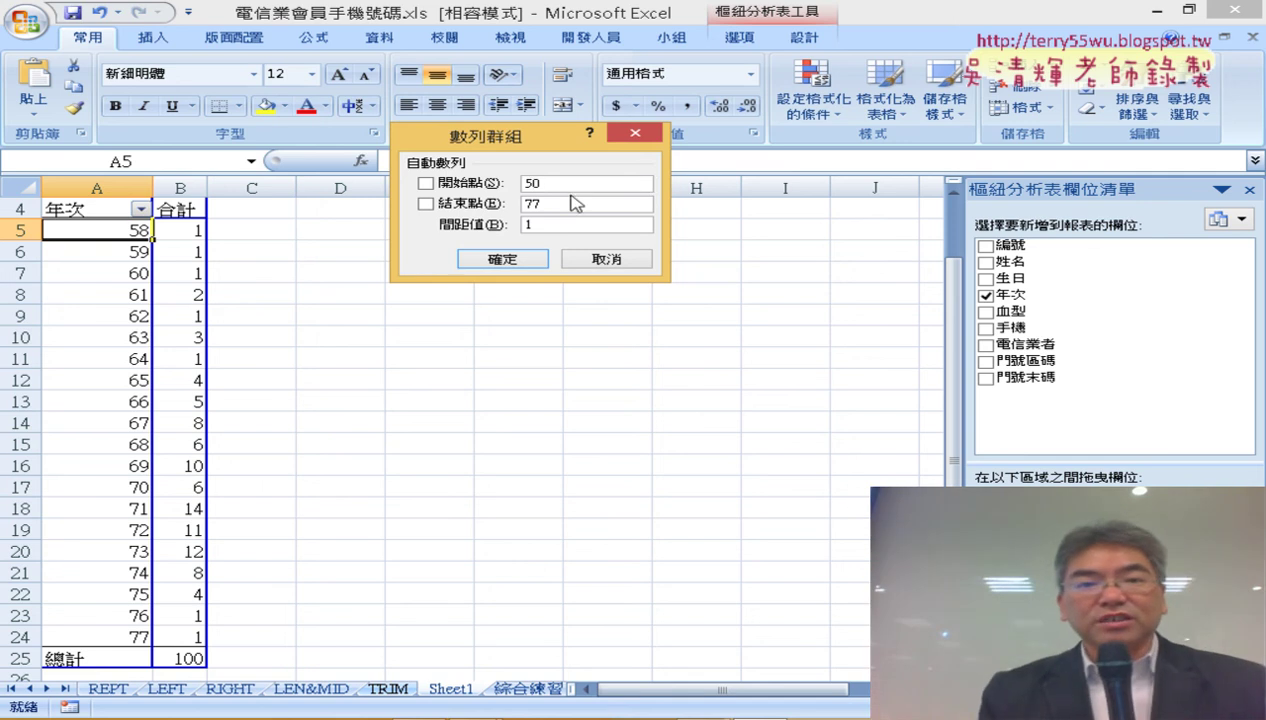
text(77)
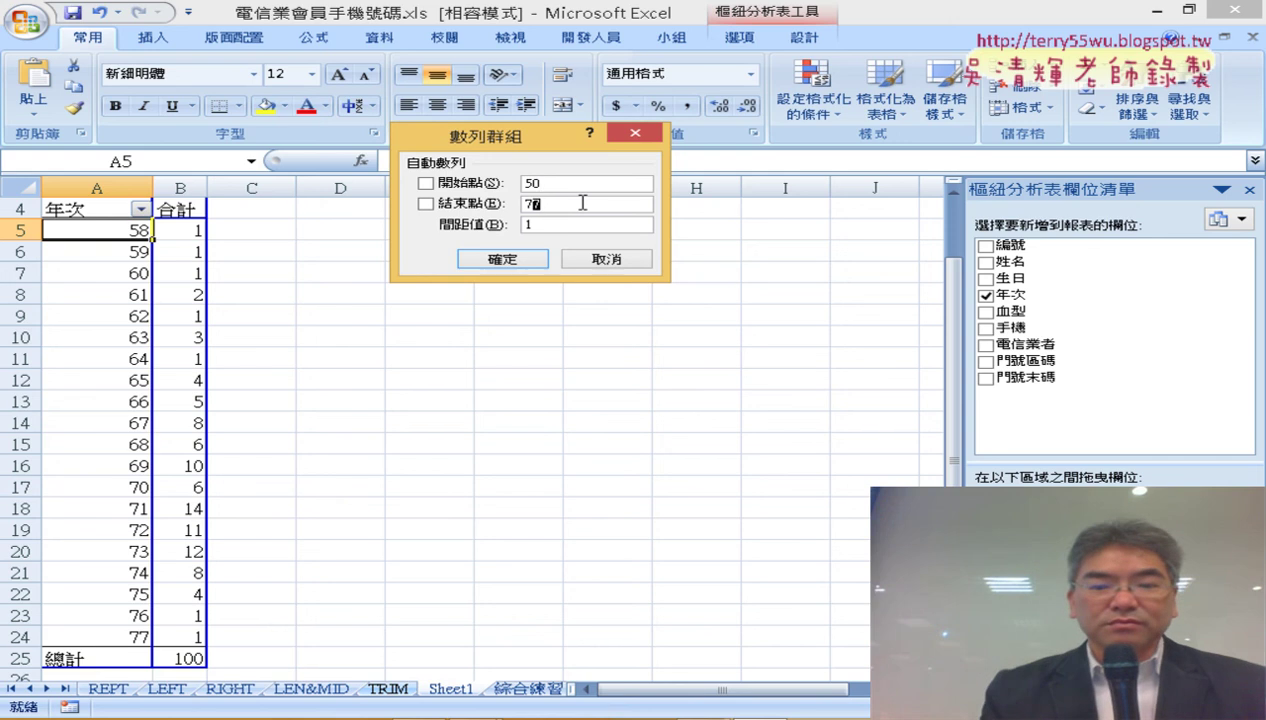
text(9)
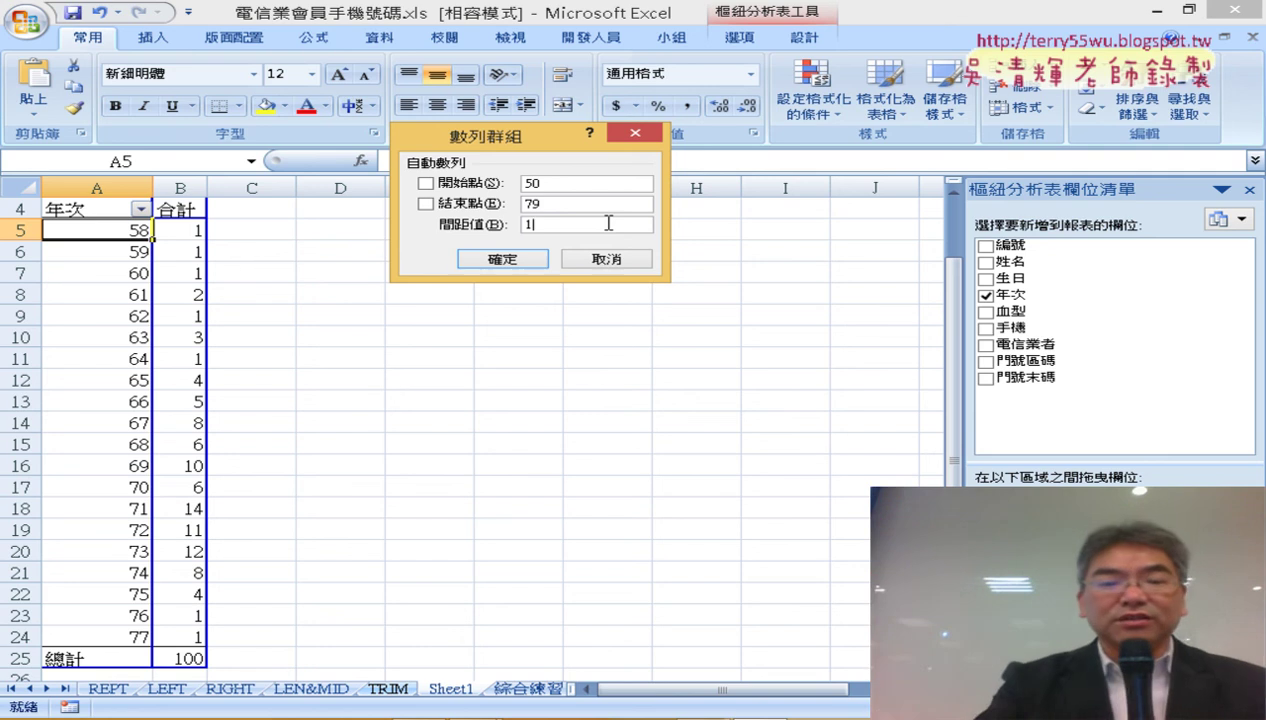
text(0)
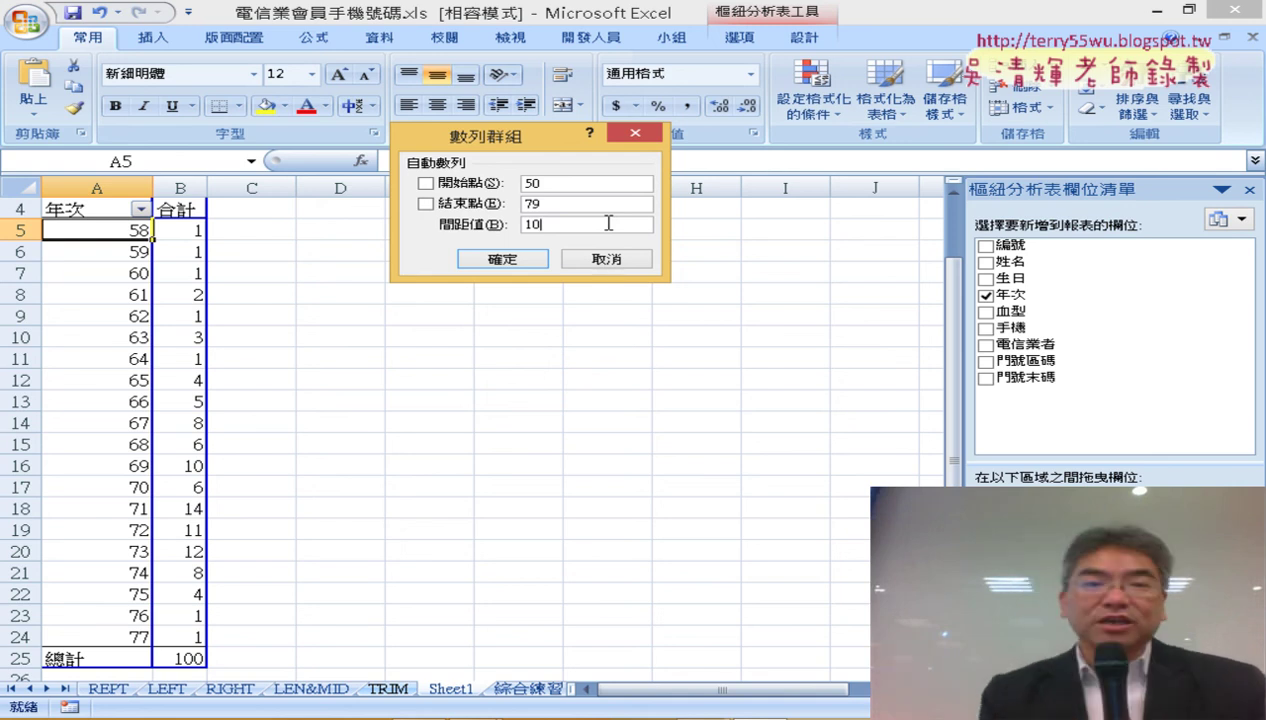
click(502, 259)
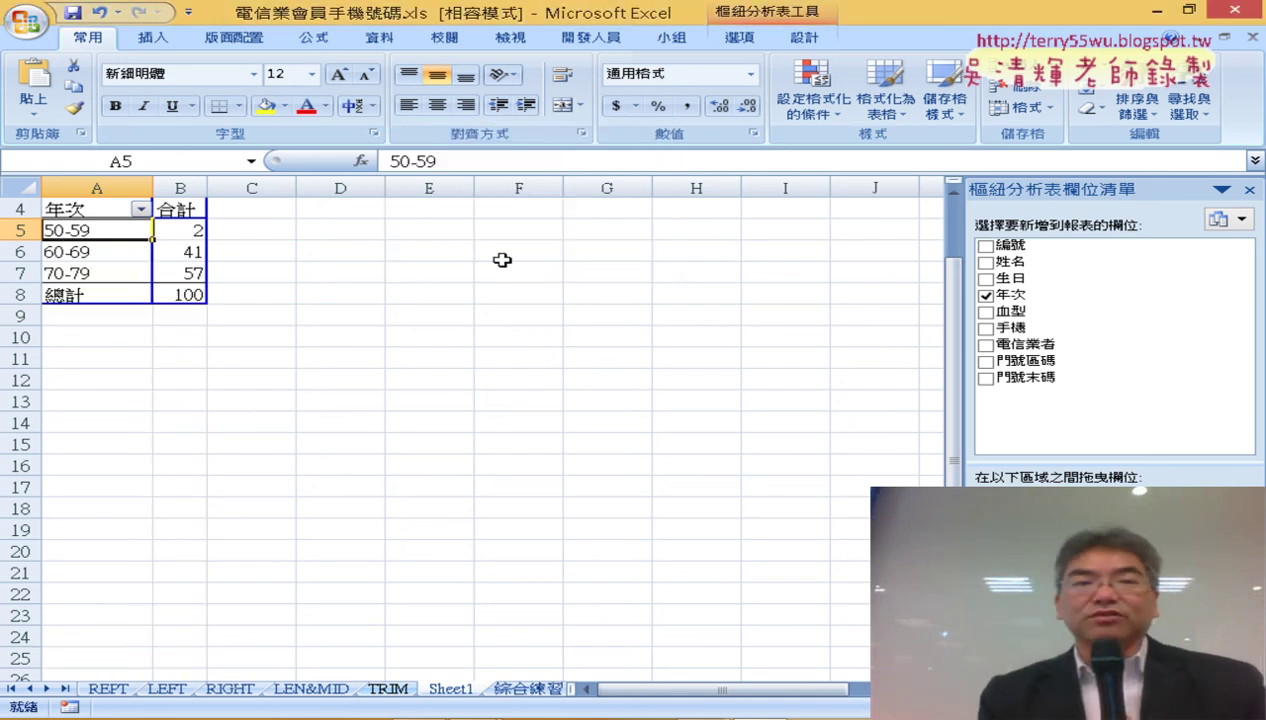
scroll(460, 381, up, 1)
click(378, 359)
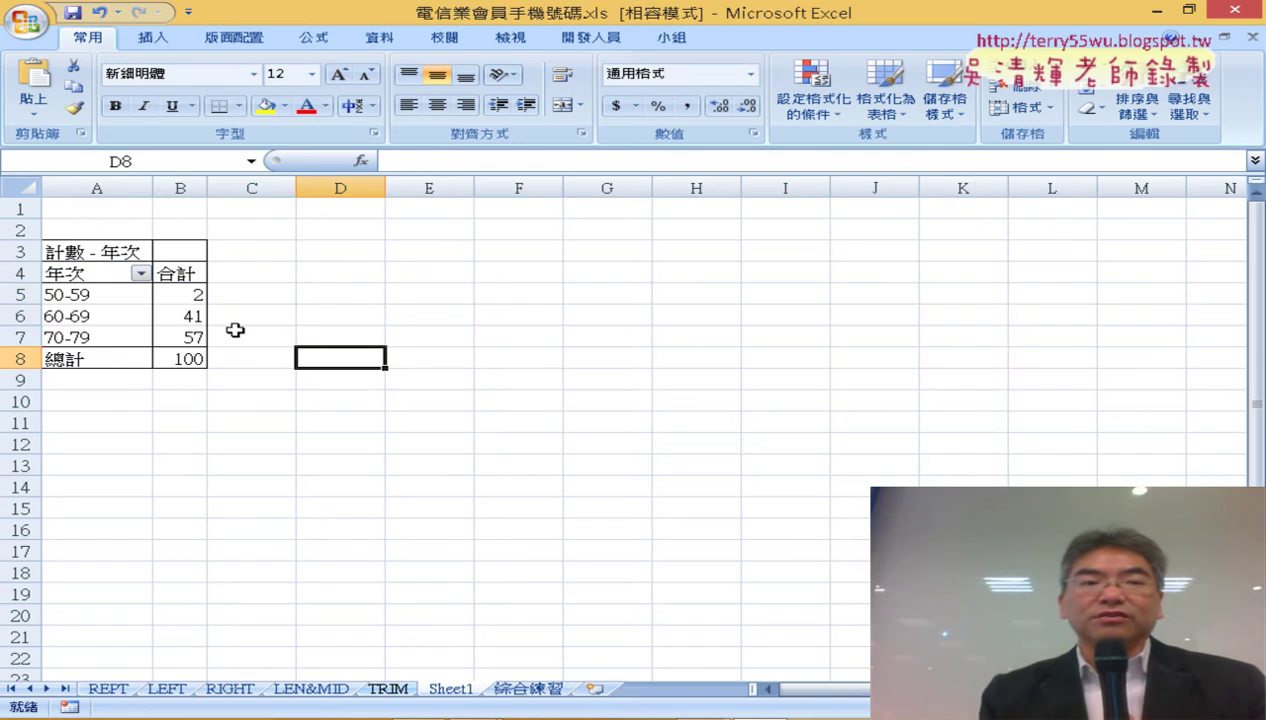
click(123, 292)
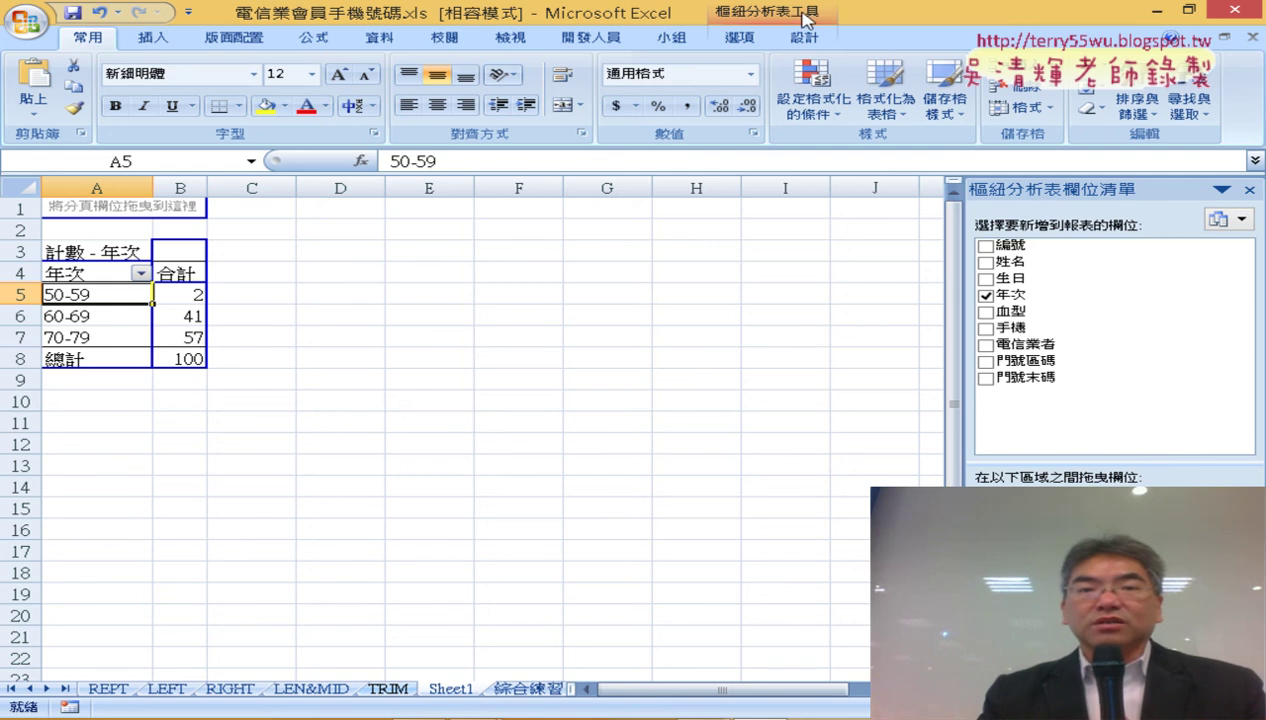
Step: Show the PivotTable Tools Options tab, annotating the PivotChart command and source table on screen
click(745, 42)
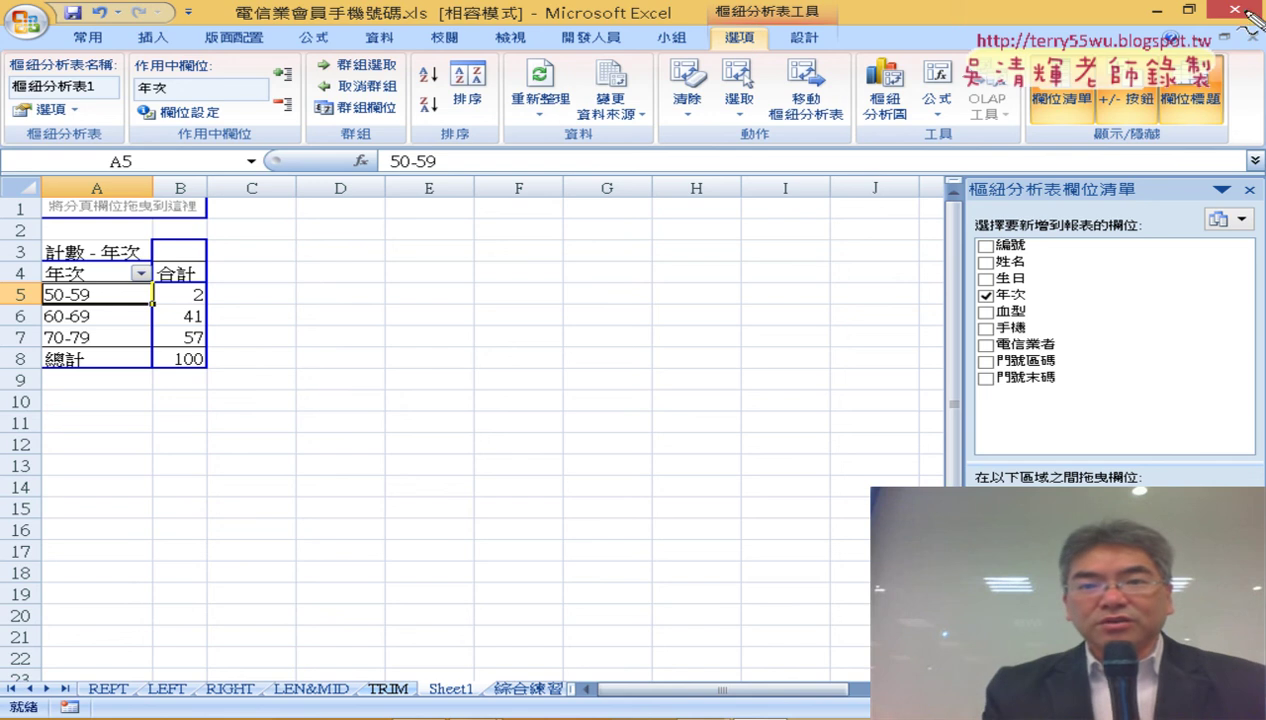
drag(908, 154, 924, 150)
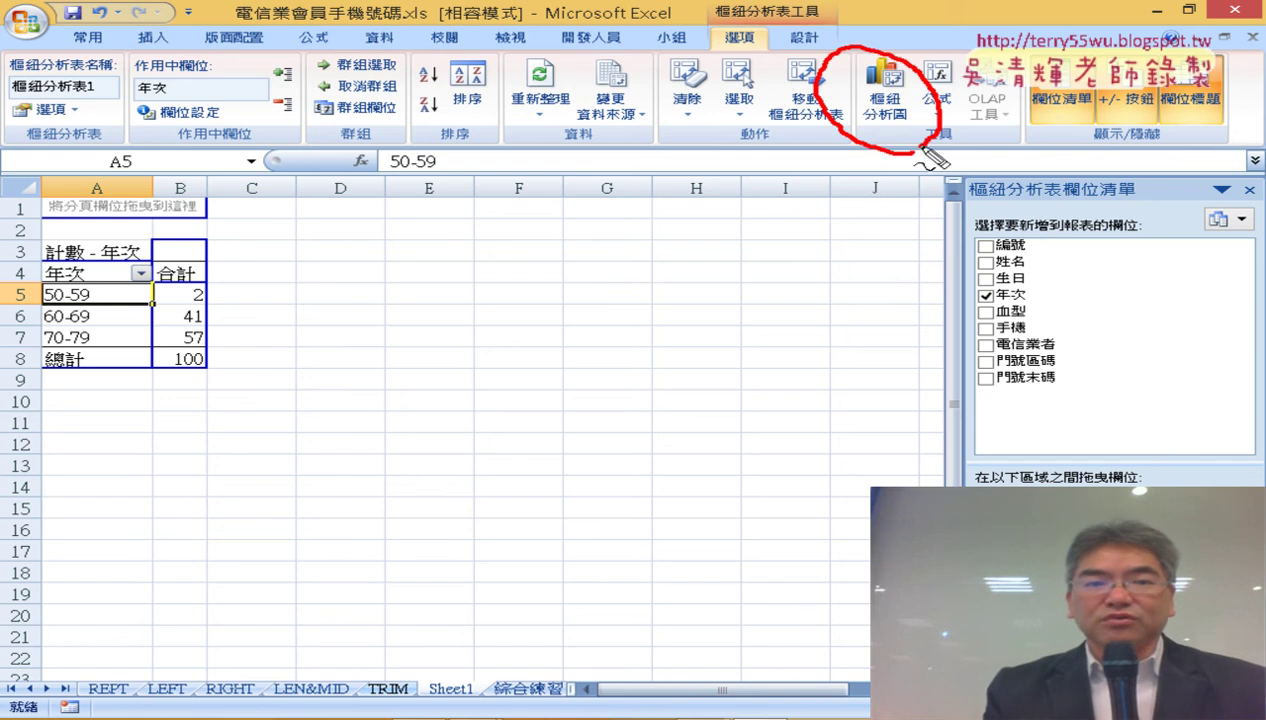
drag(85, 414, 122, 420)
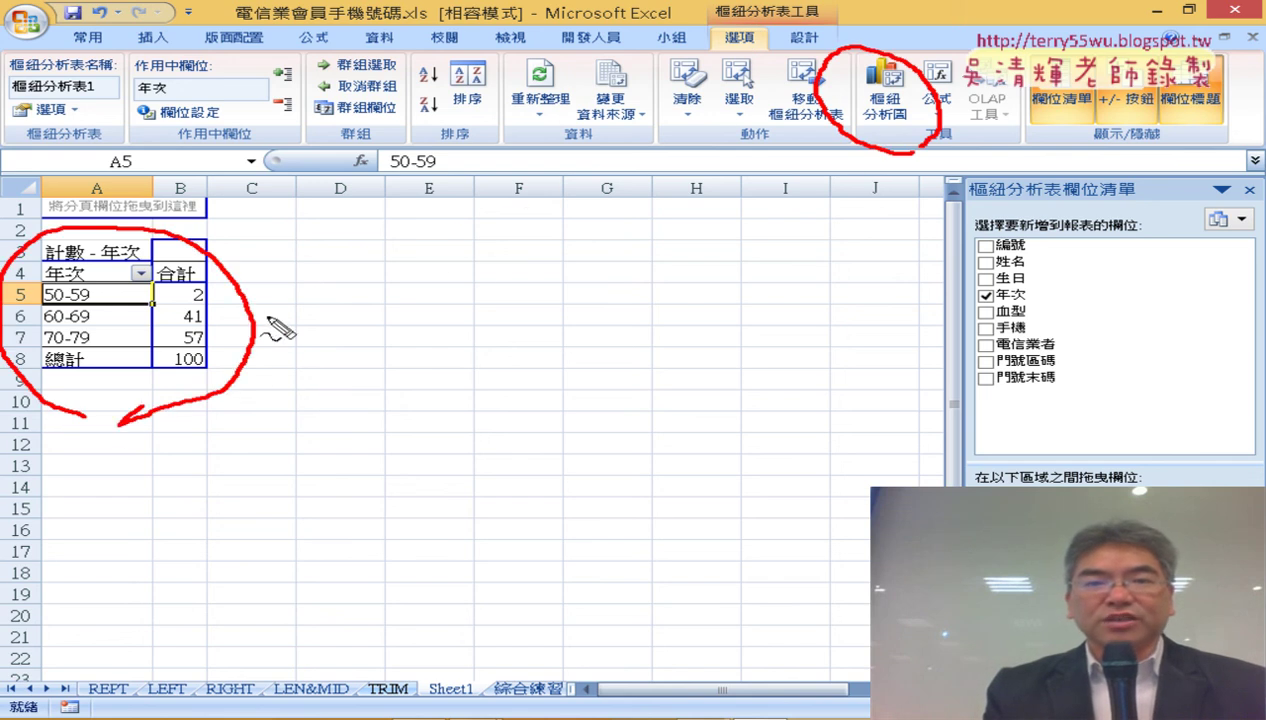
mouse_move(268, 318)
mouse_down()
mouse_move(840, 98)
mouse_move(822, 115)
mouse_up()
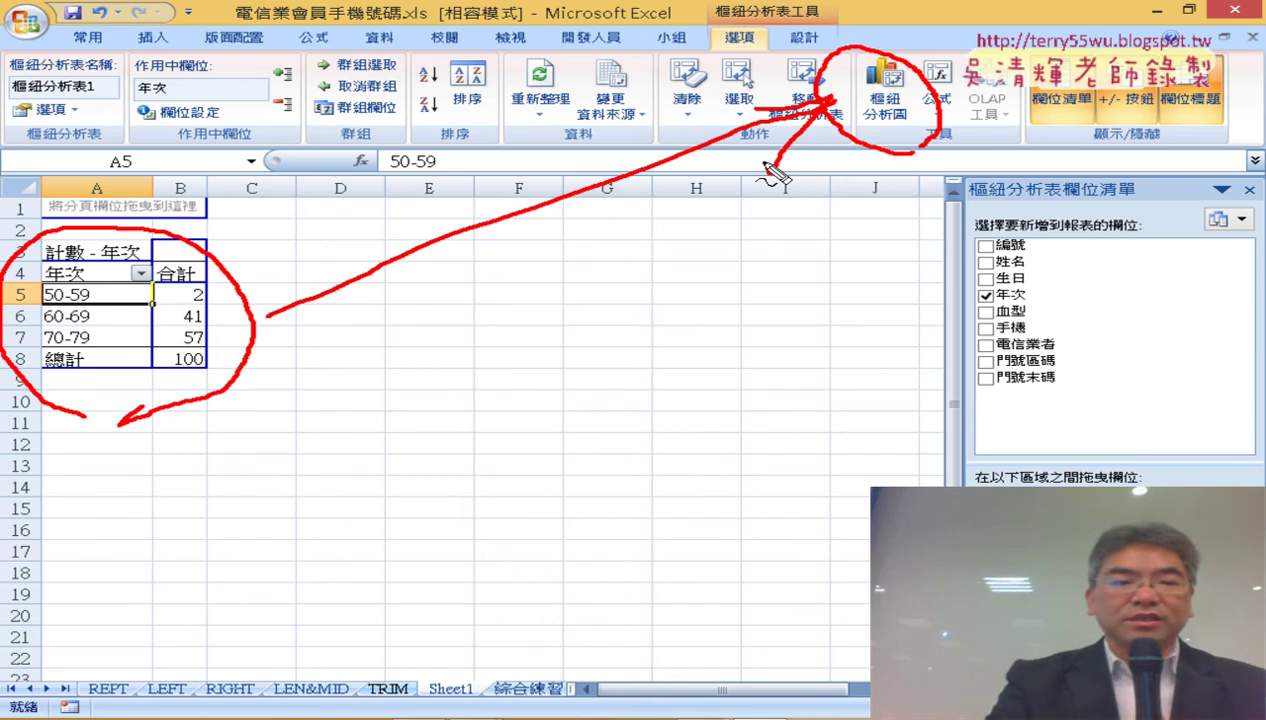
key(Escape)
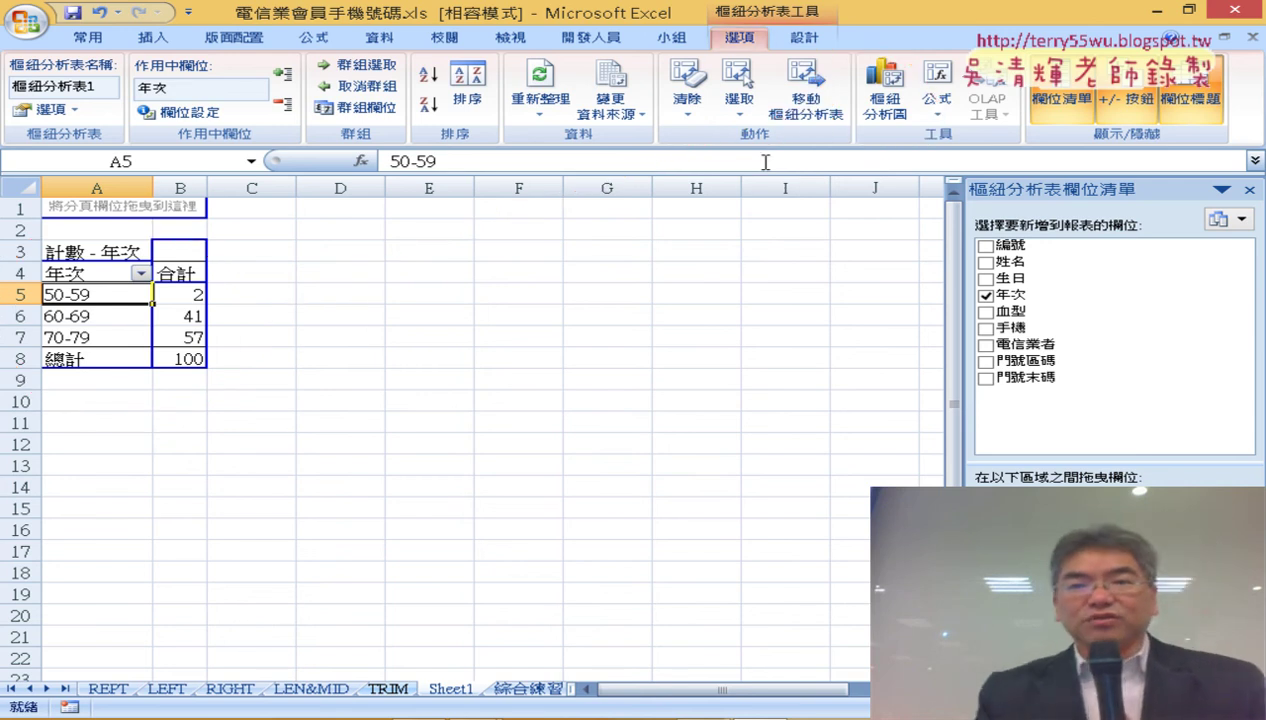
Step: Insert a Clustered Column PivotChart of the grouped pivot table
click(885, 110)
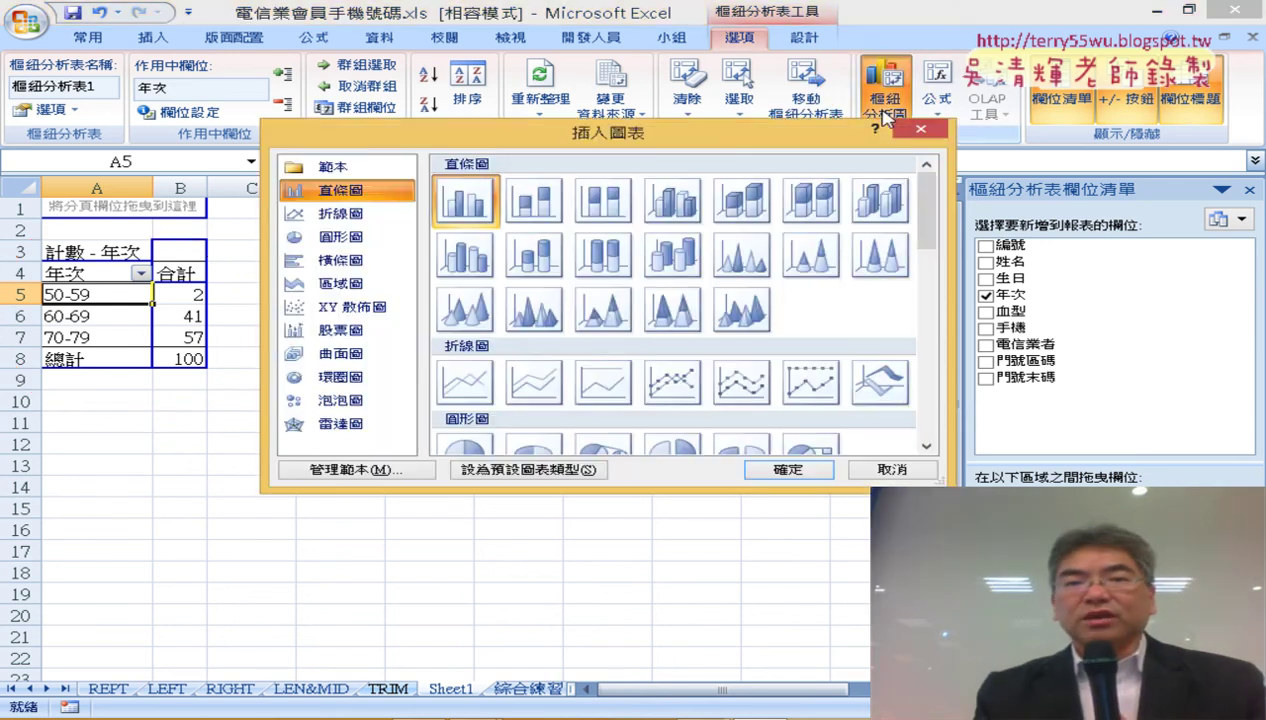
drag(726, 140, 891, 79)
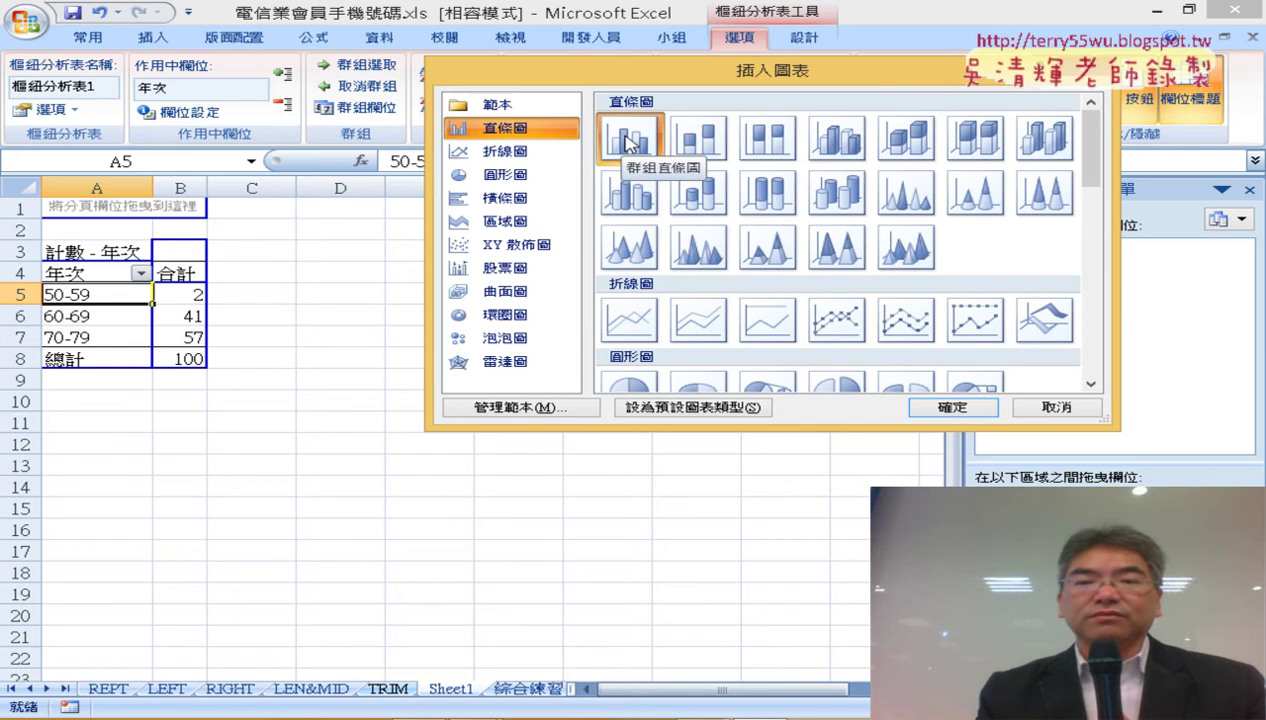
click(954, 408)
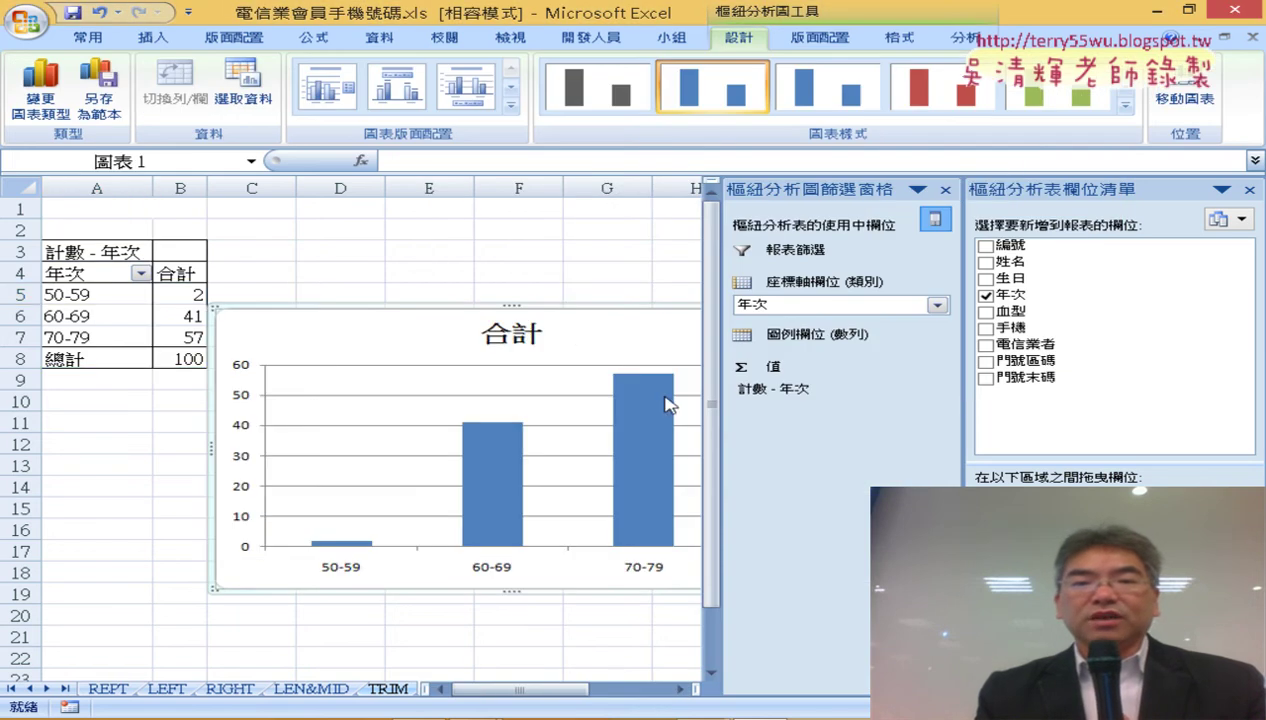
Step: Move the chart up beside the table, hide the PivotChart Filter Pane and enlarge it
drag(565, 318, 585, 218)
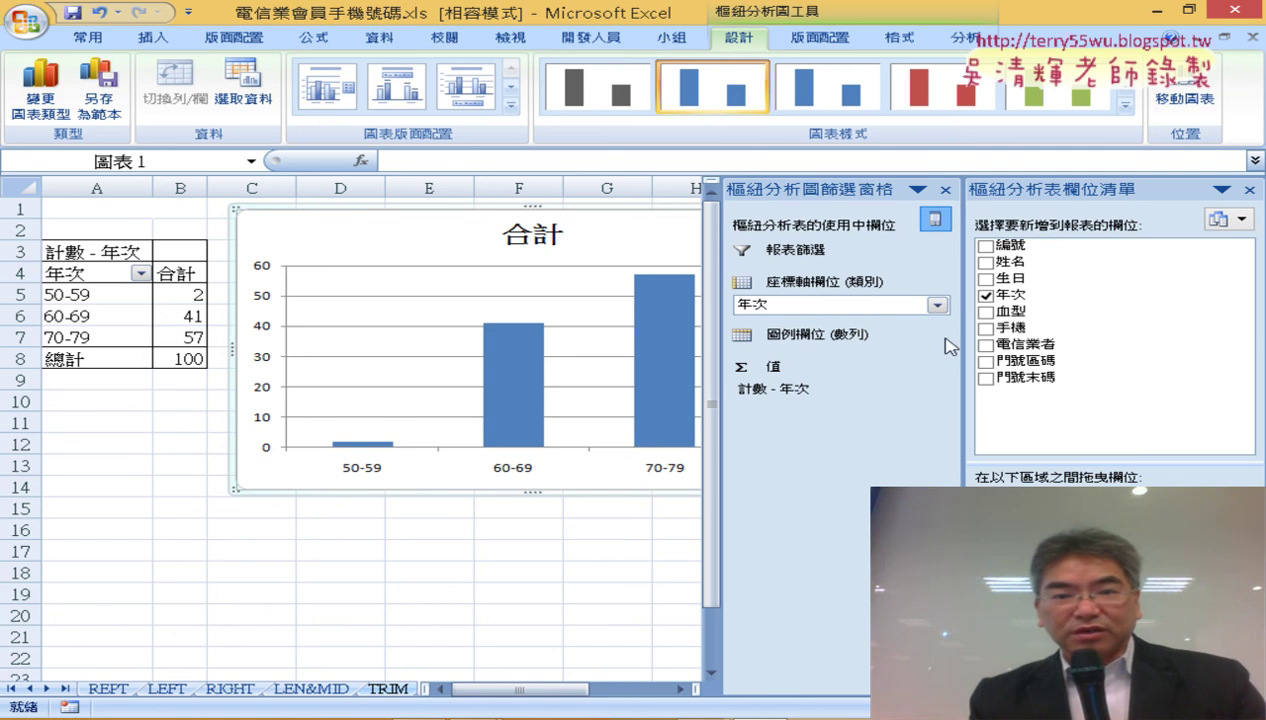
click(945, 191)
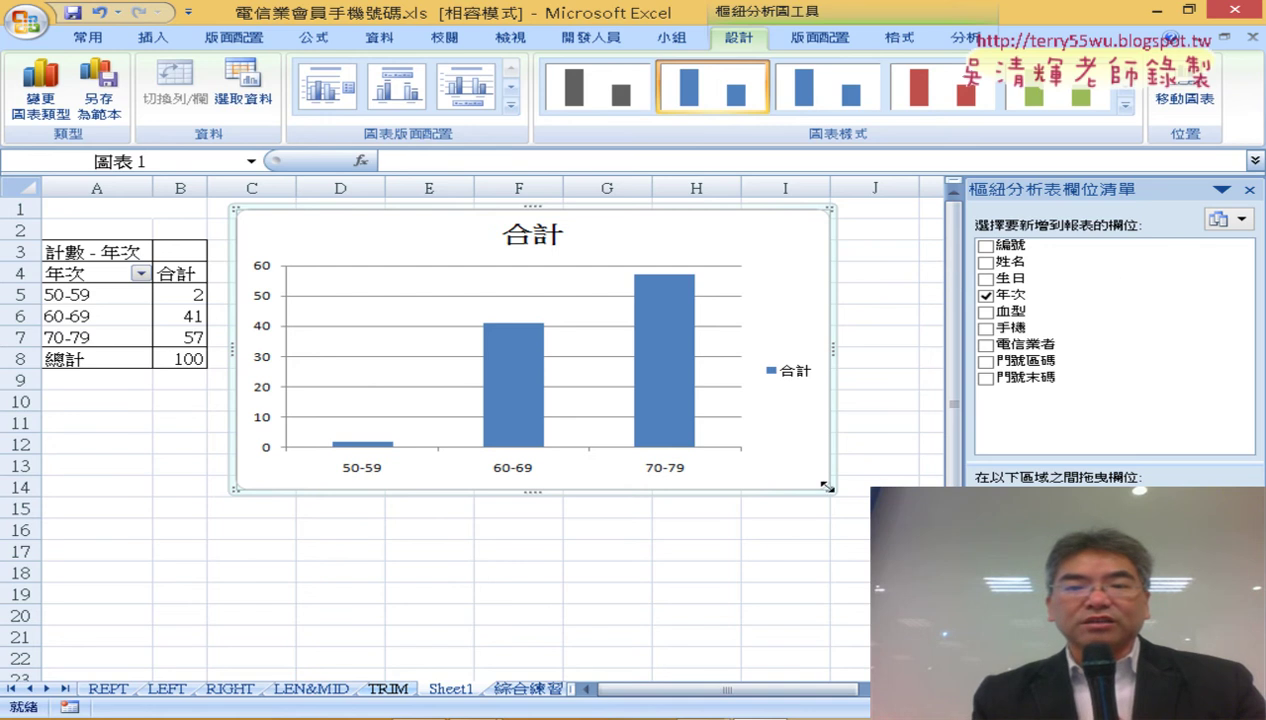
drag(828, 489, 911, 540)
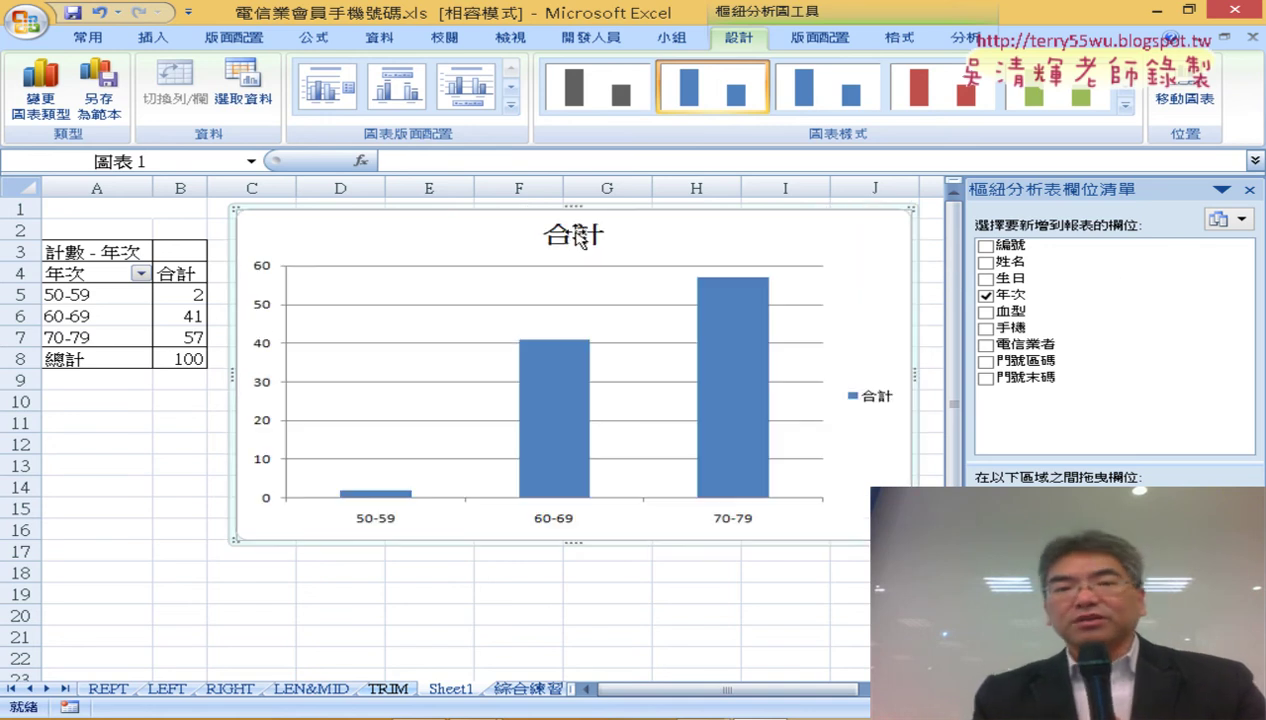
drag(547, 234, 604, 246)
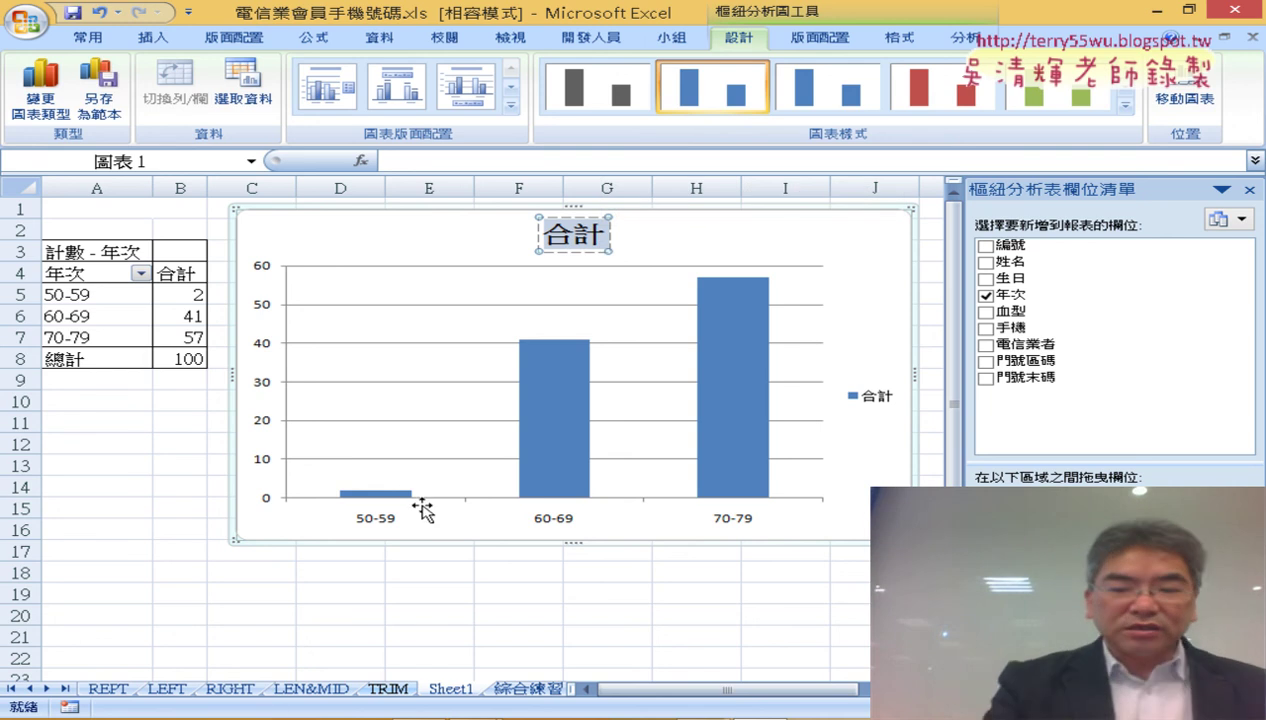
Step: Enter 五到七年級會員分析圖 as the chart title and leave the title text
text(ㄨ)
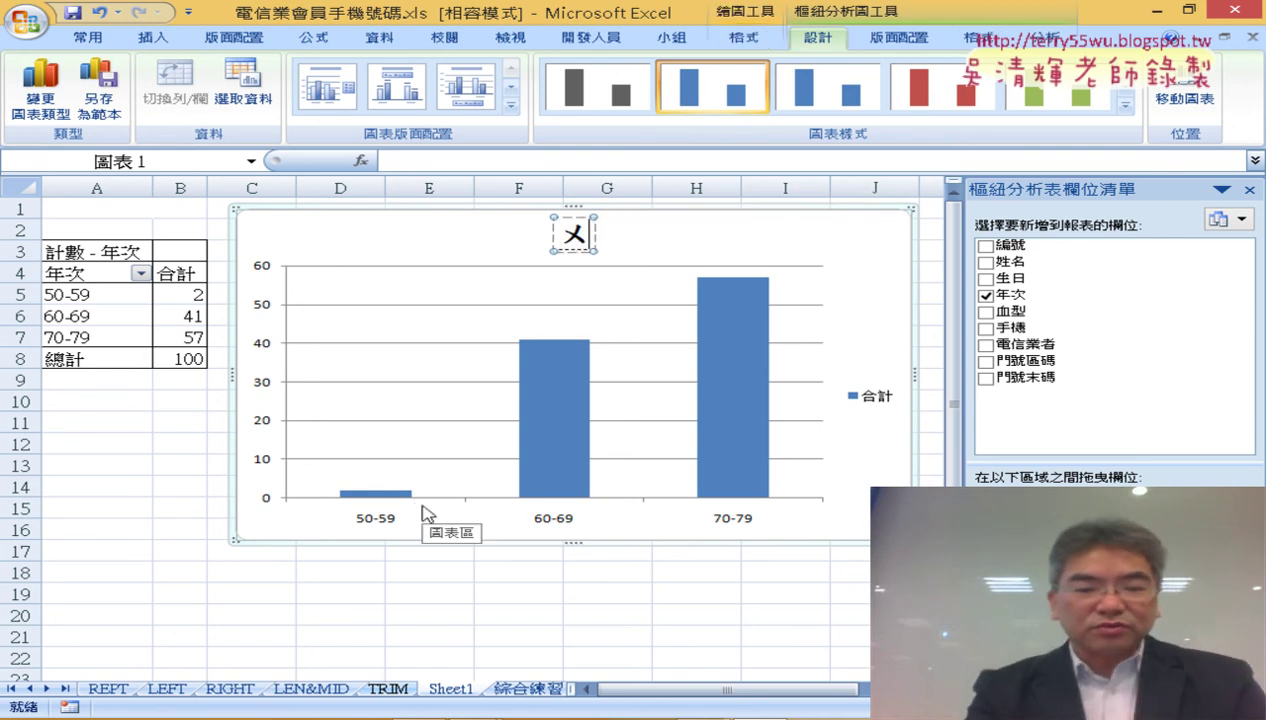
text(ㄉㄠˋ)
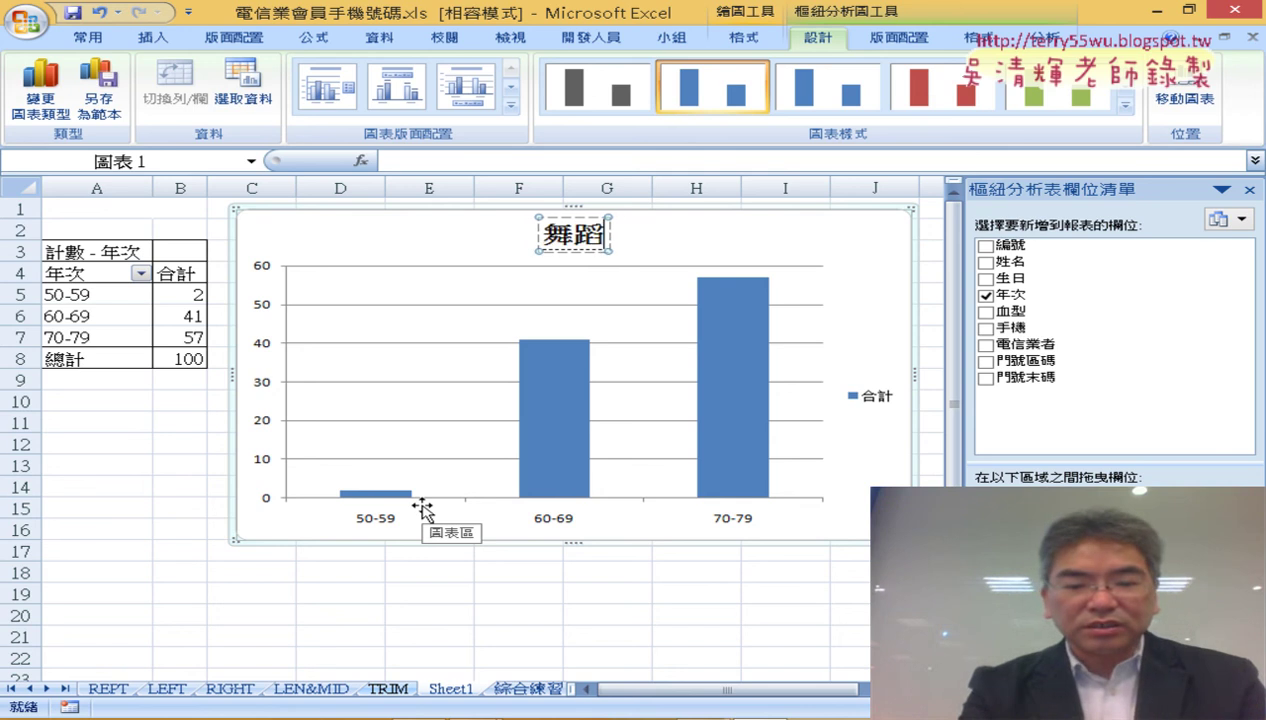
text(七ㄋ一ㄢˊㄐ一ˊ)
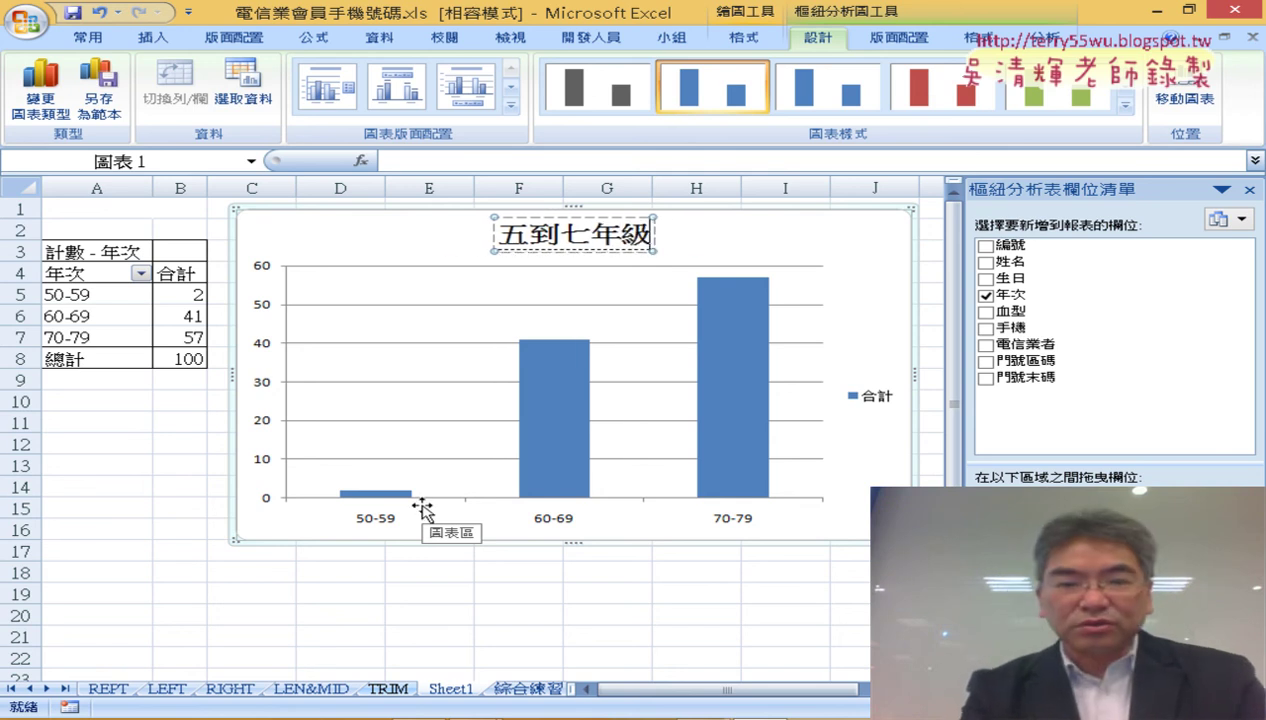
text(ㄏㄨㄟˋㄩㄢˊ)
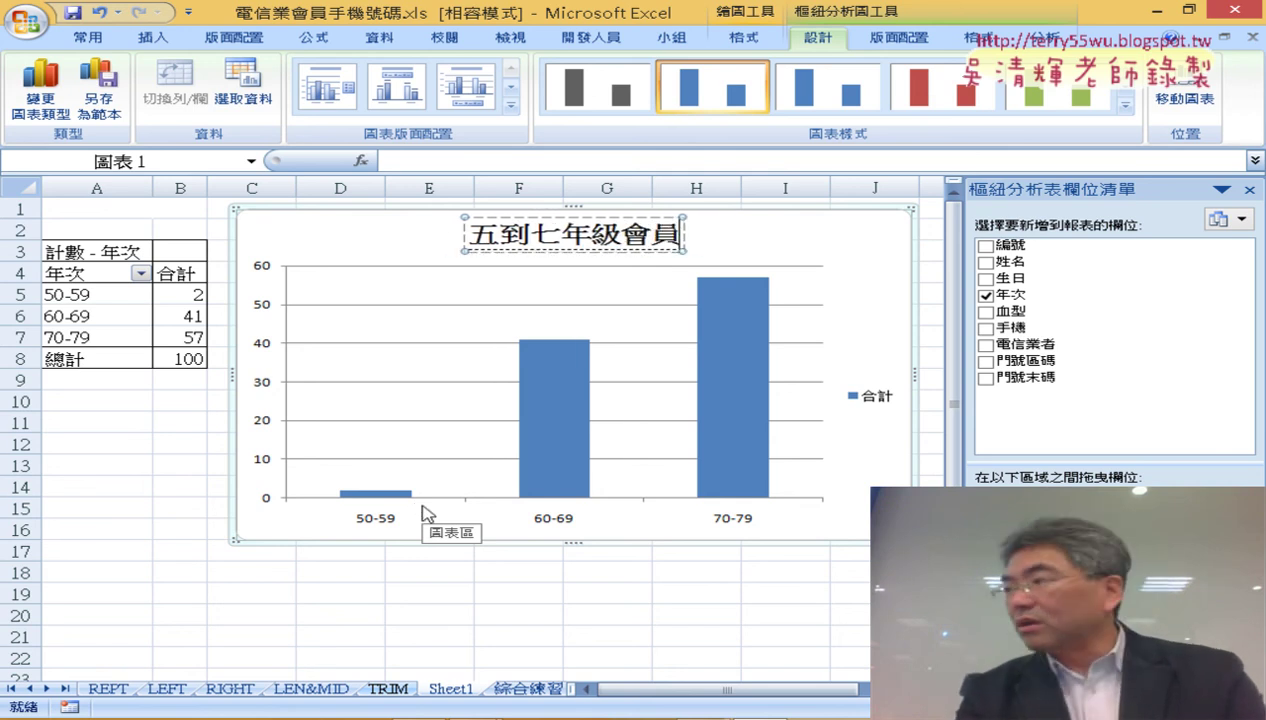
text(ㄈㄣ )
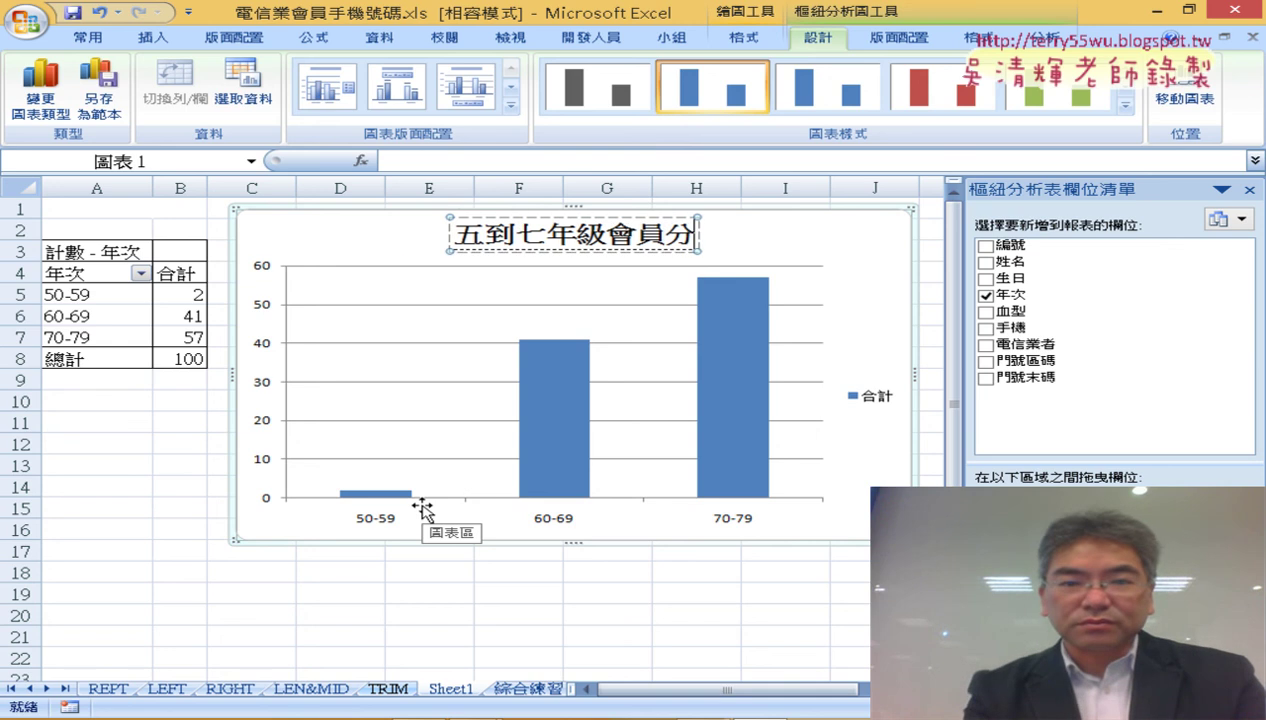
text(析圖)
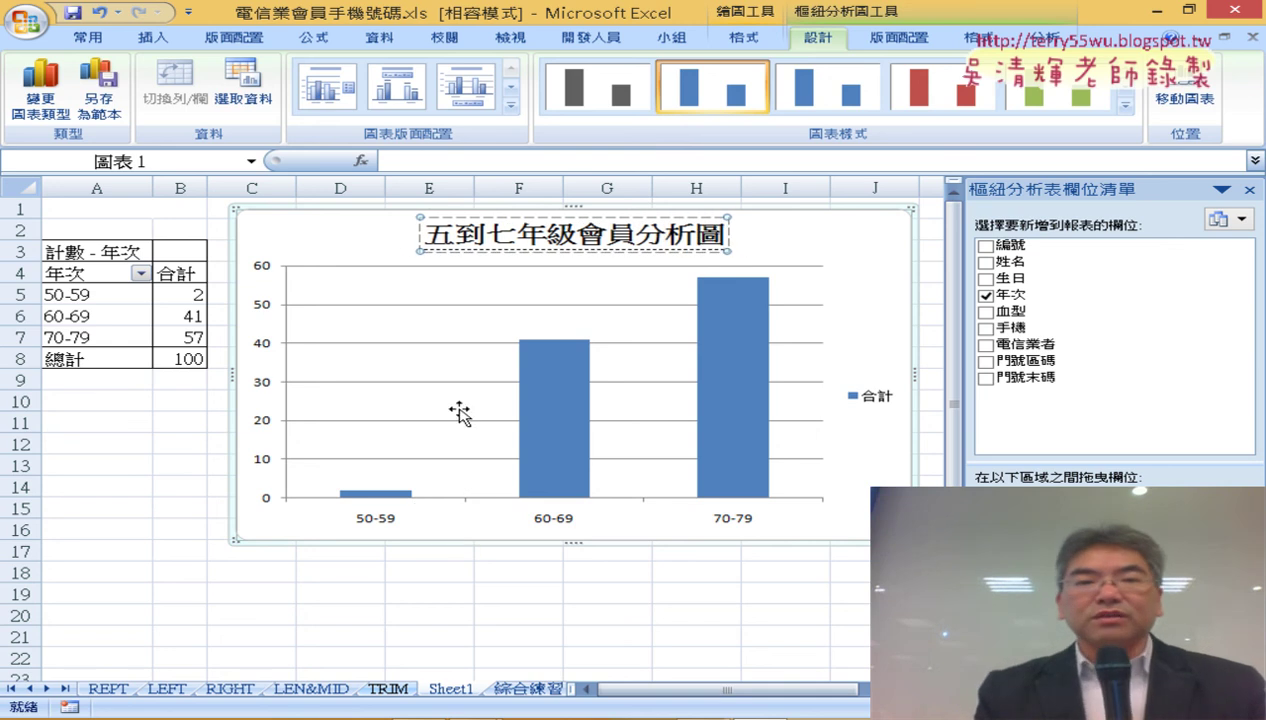
click(575, 218)
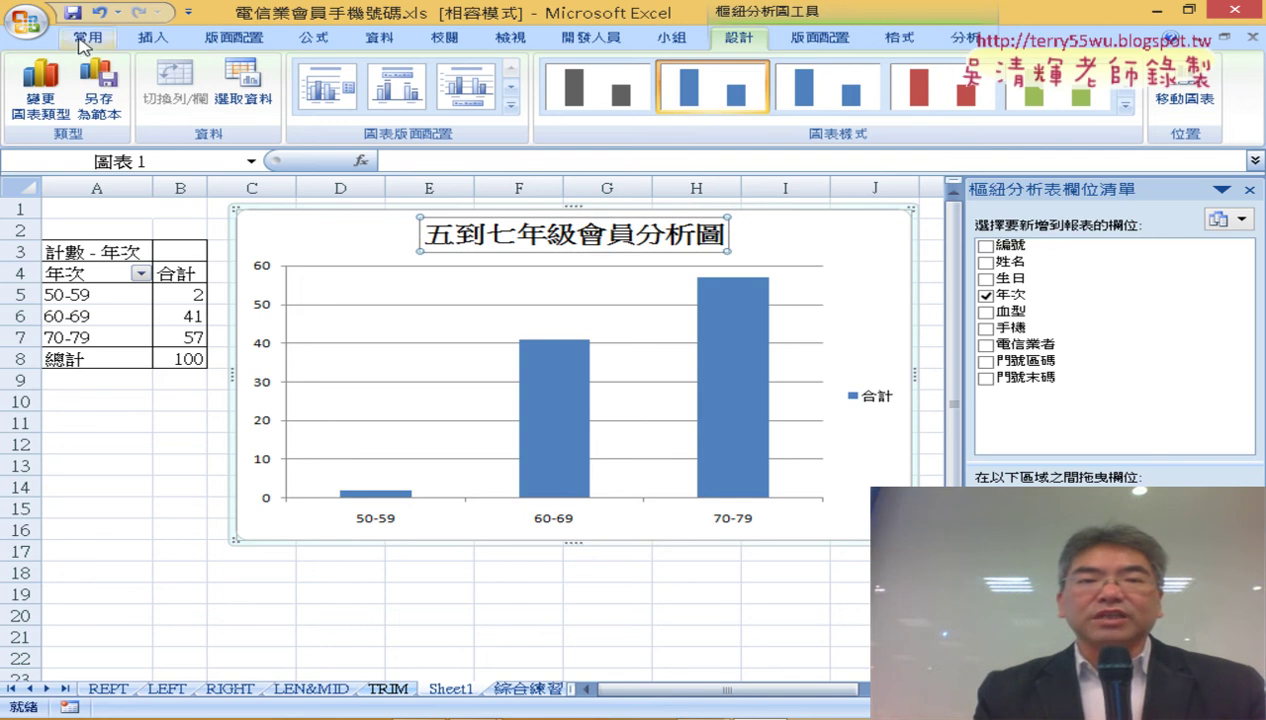
Step: Make the title 五到七年級會員分析圖 red at its original size, then select the legend
click(84, 42)
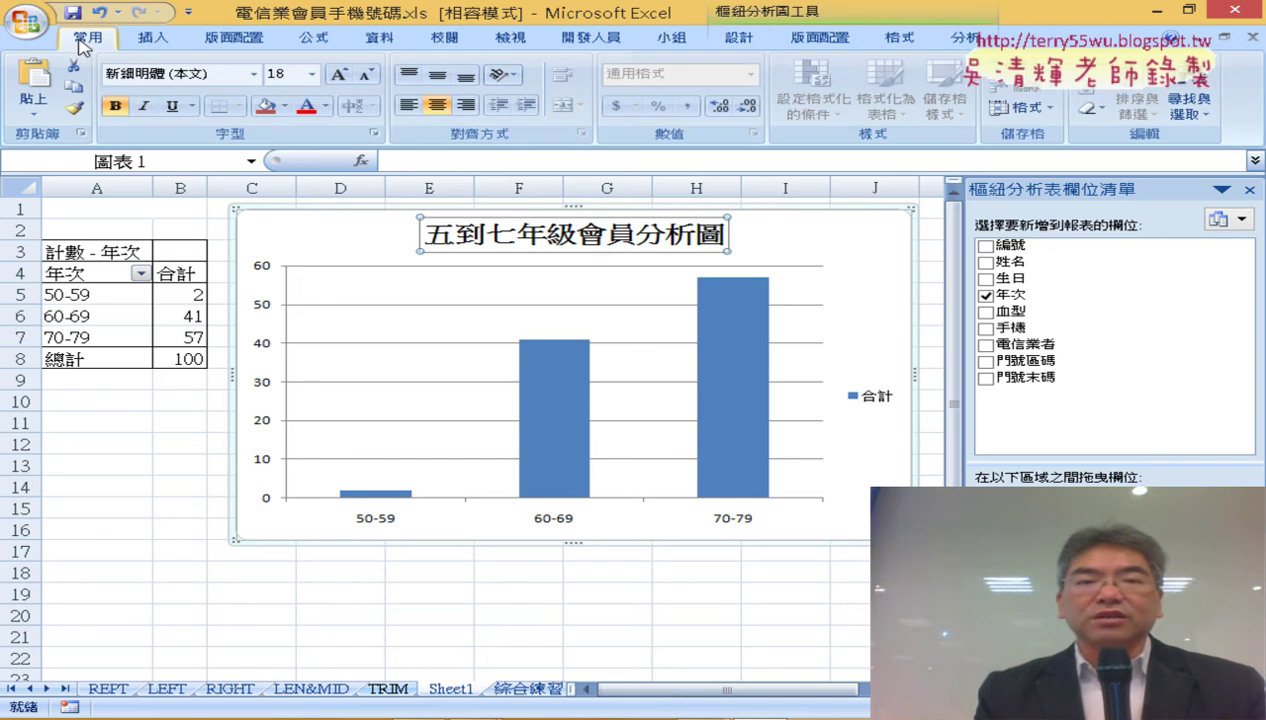
click(307, 106)
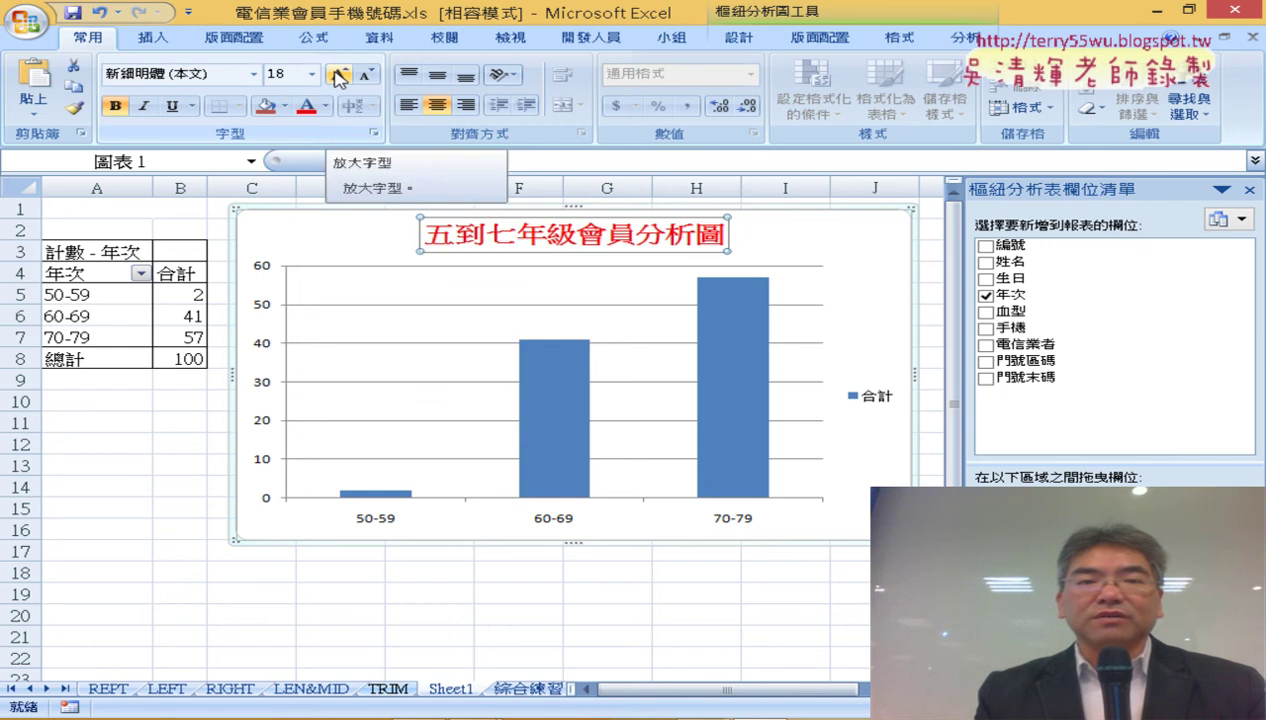
click(340, 78)
click(368, 77)
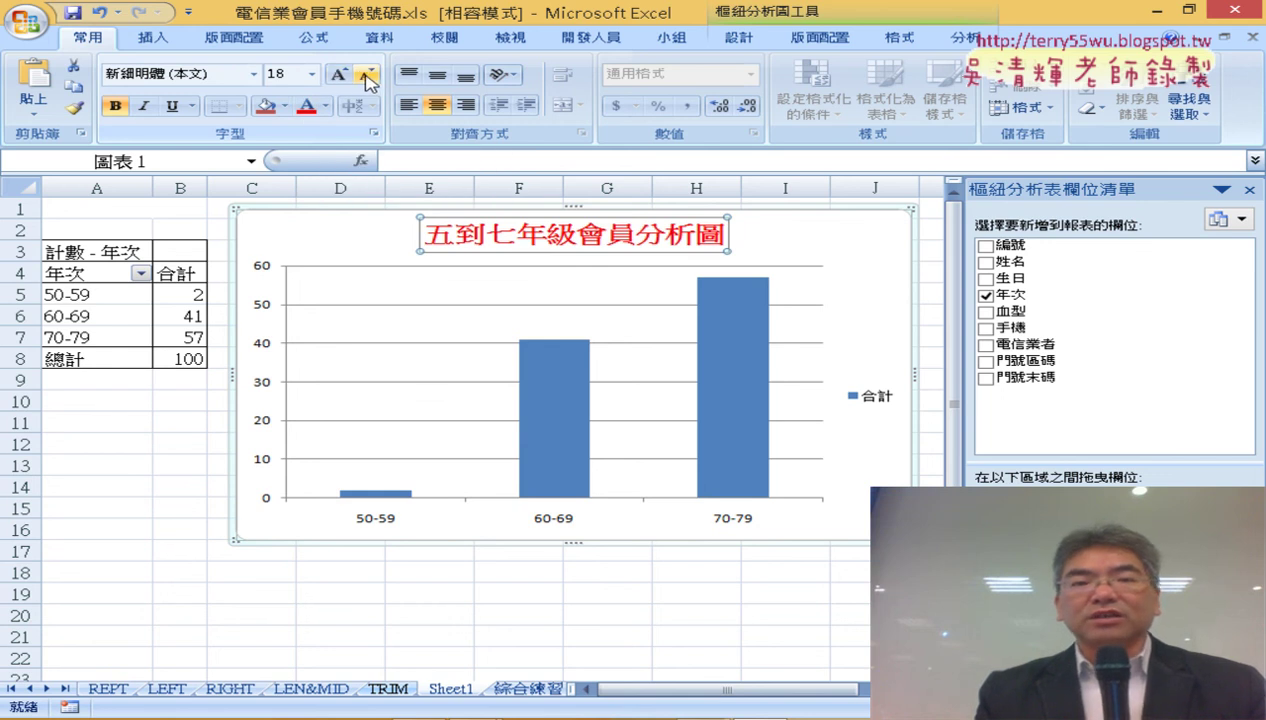
click(849, 246)
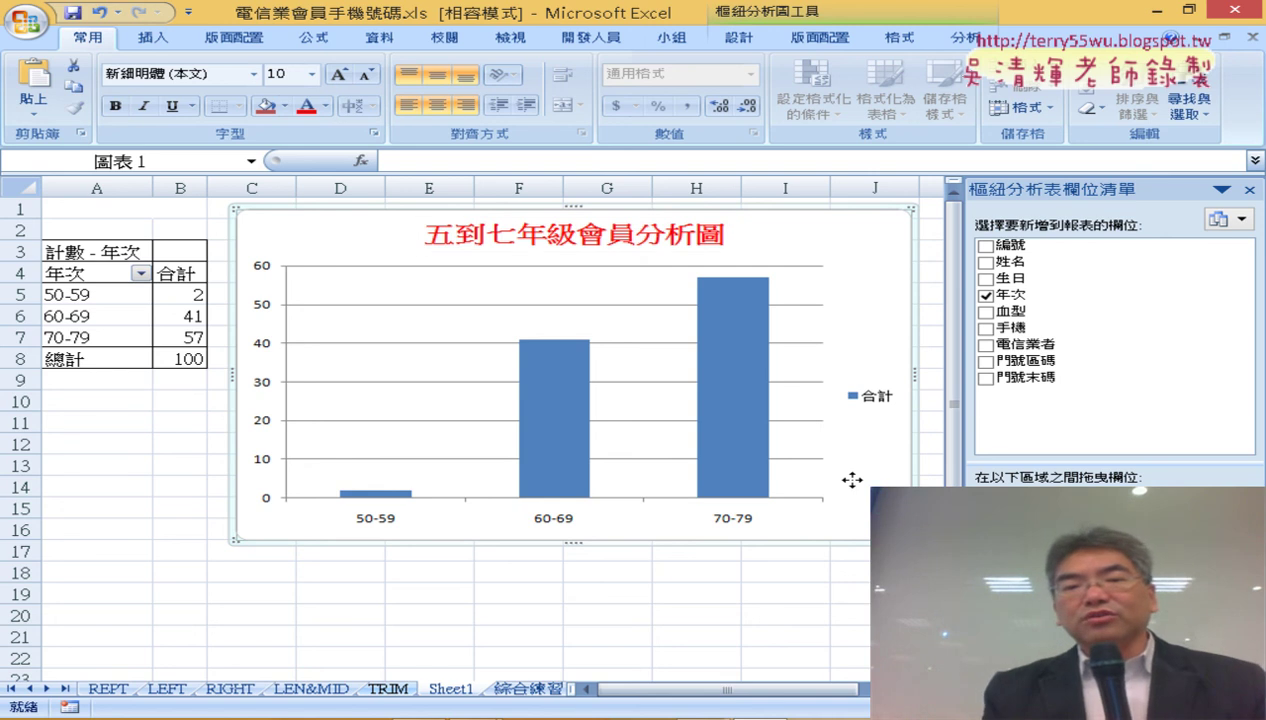
click(878, 394)
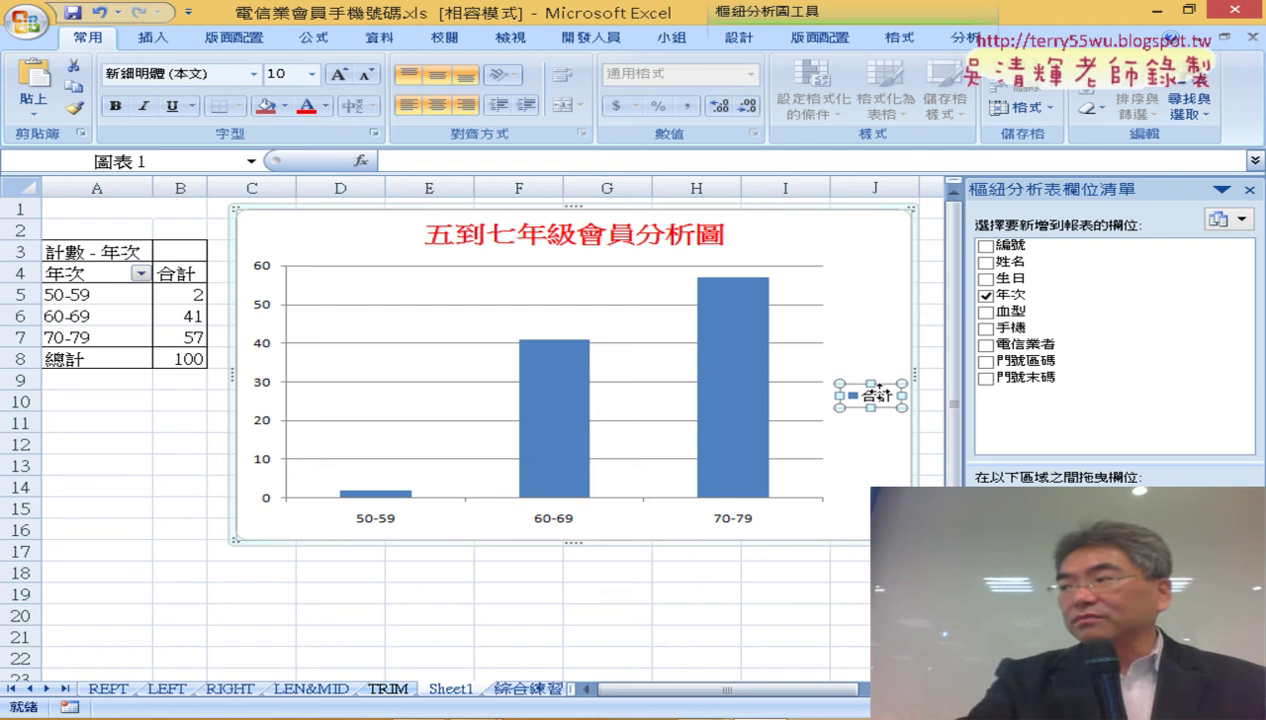
Step: Delete the chart legend, shift the chart slightly left and stretch it down to row 20
key(Delete)
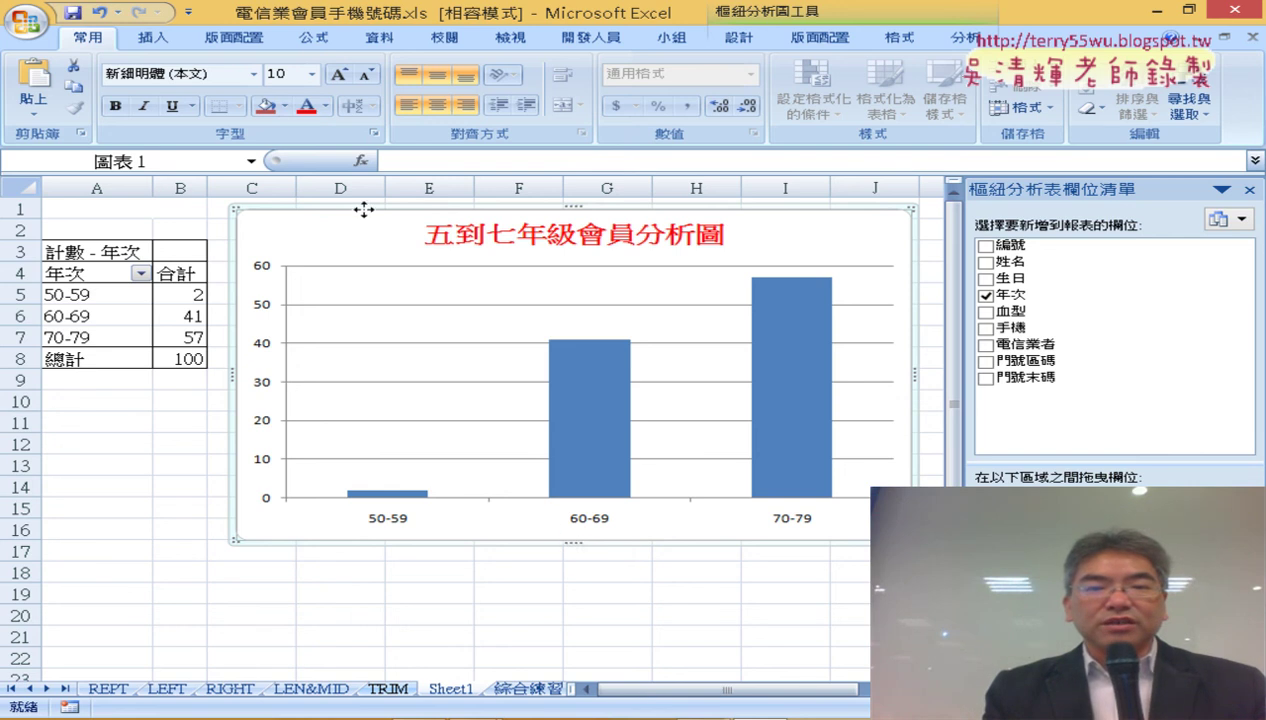
drag(363, 209, 345, 213)
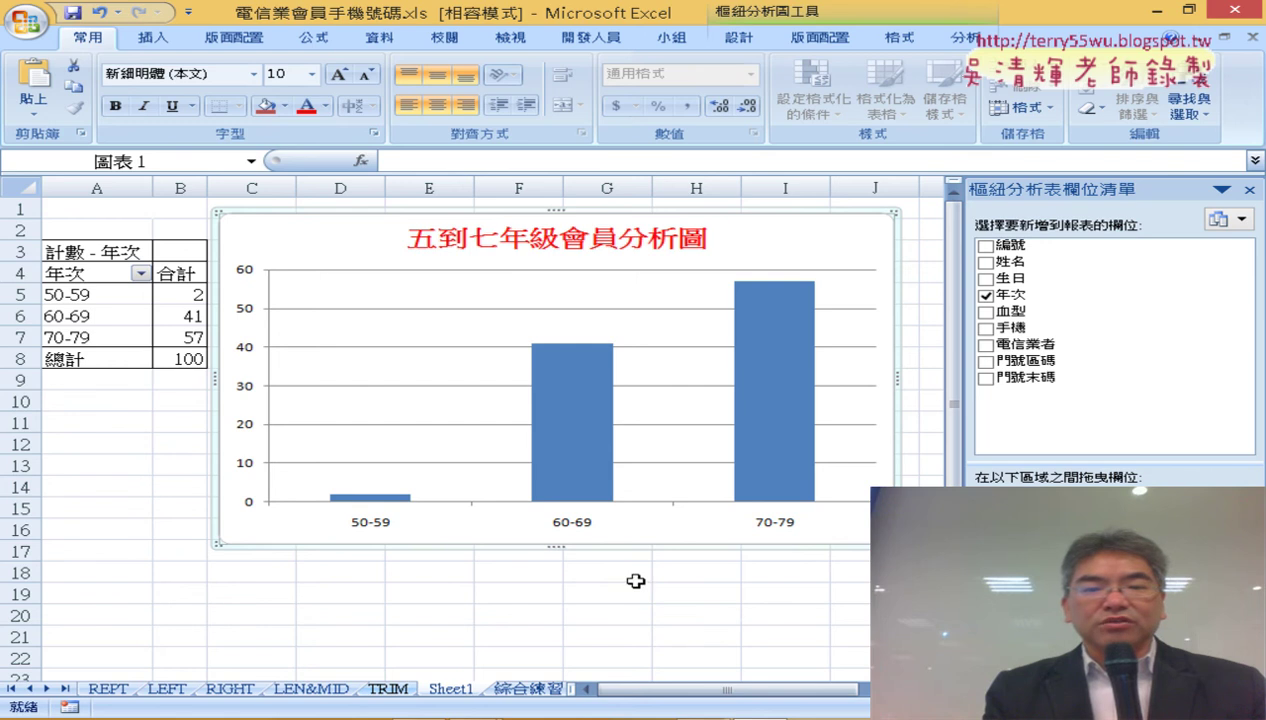
drag(556, 546, 572, 618)
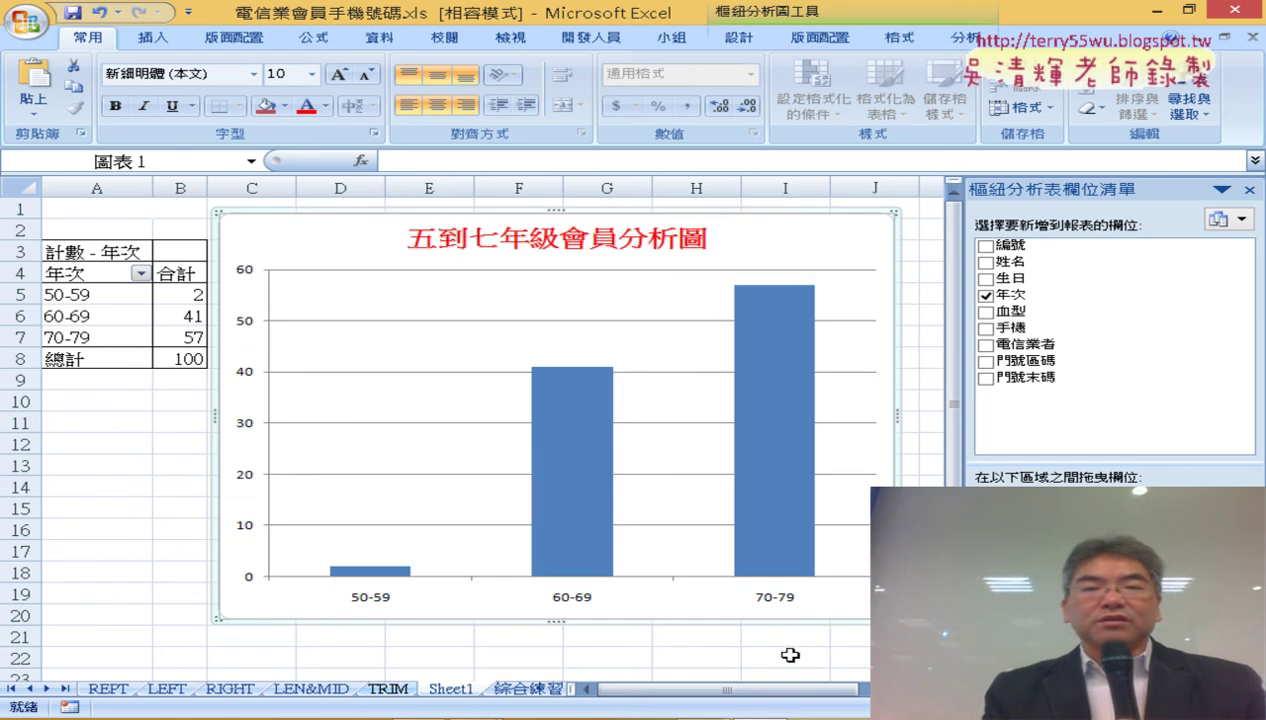
click(790, 655)
click(870, 322)
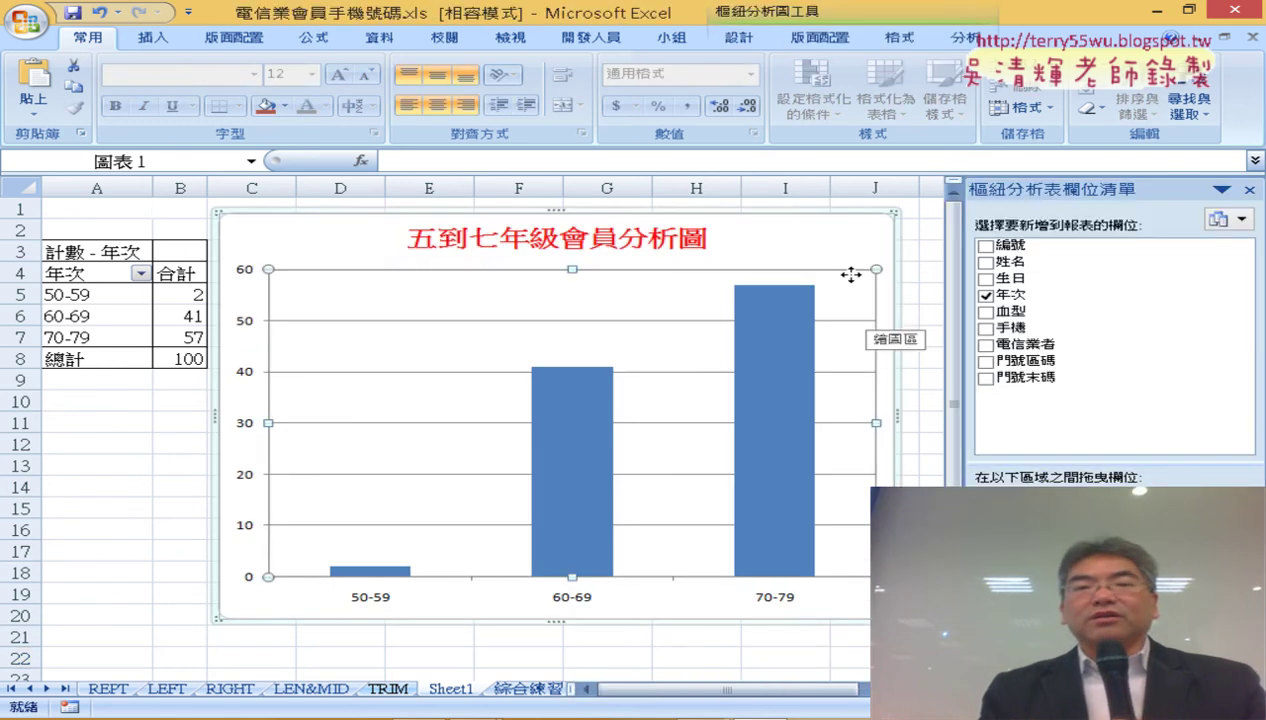
click(839, 238)
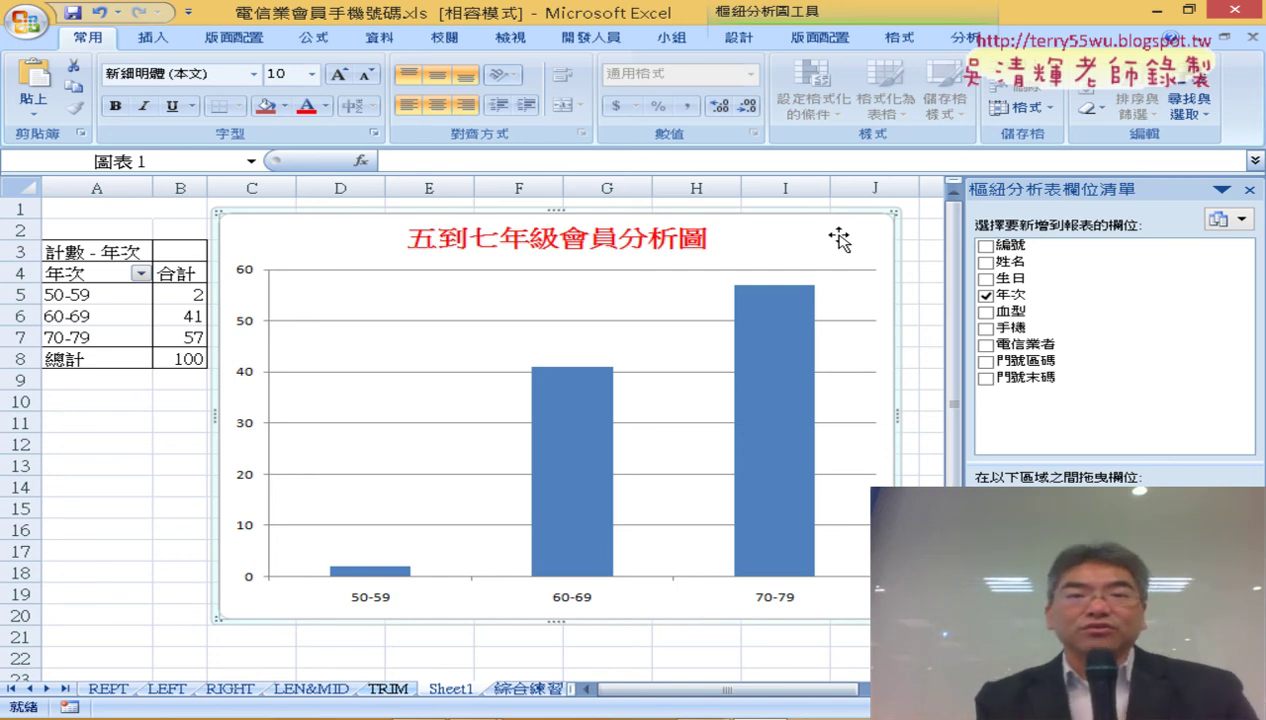
right_click(775, 242)
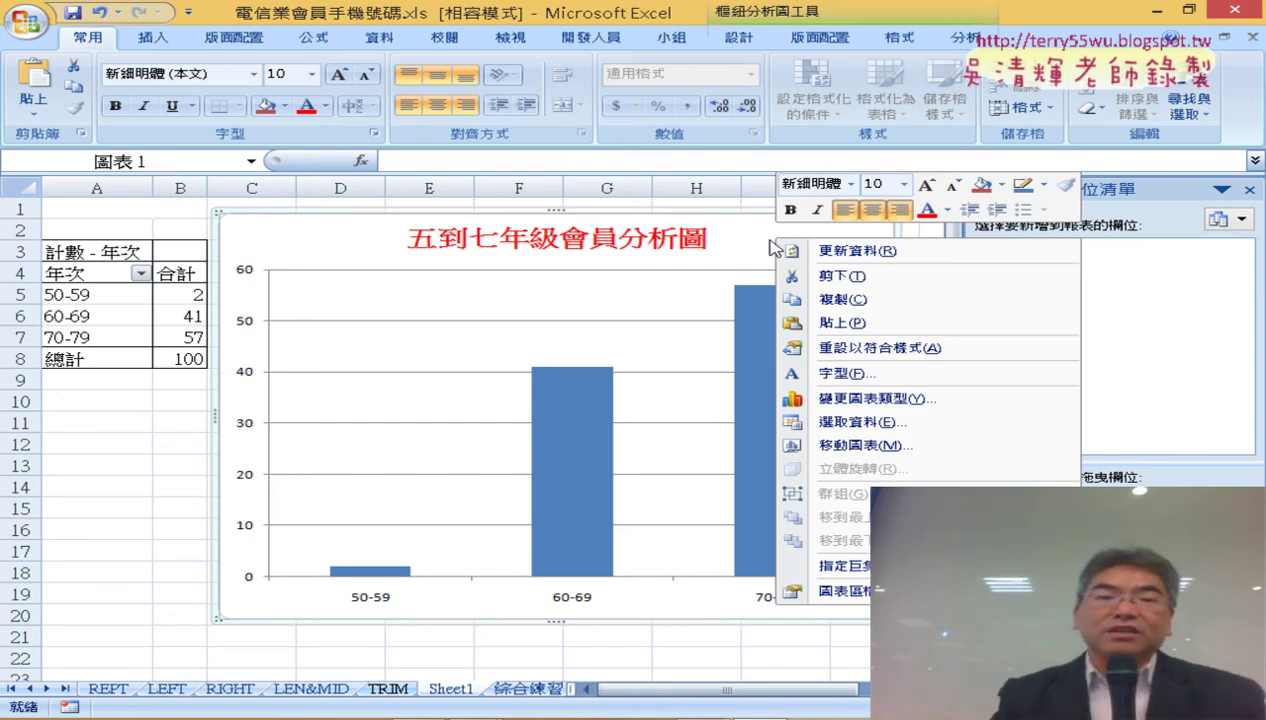
Step: Change the column PivotChart to the first pie chart type, with 50-59, 60-69 and 70-79 slices
click(858, 398)
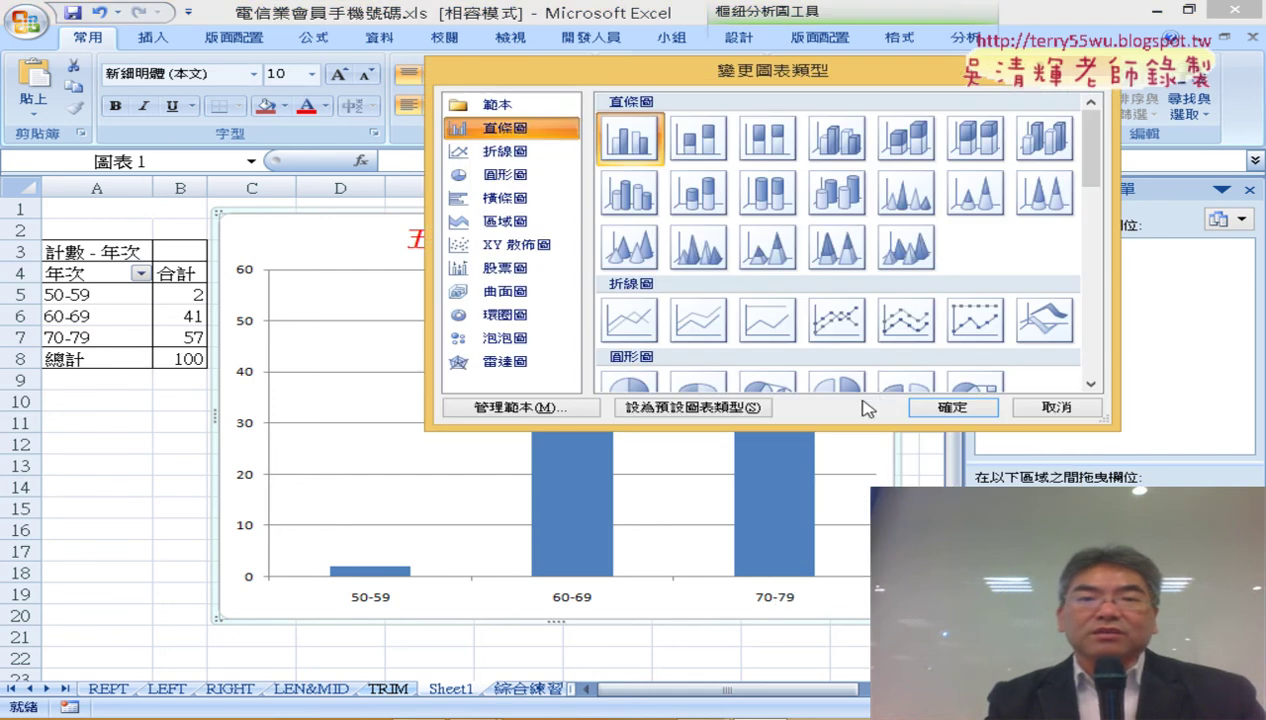
click(505, 175)
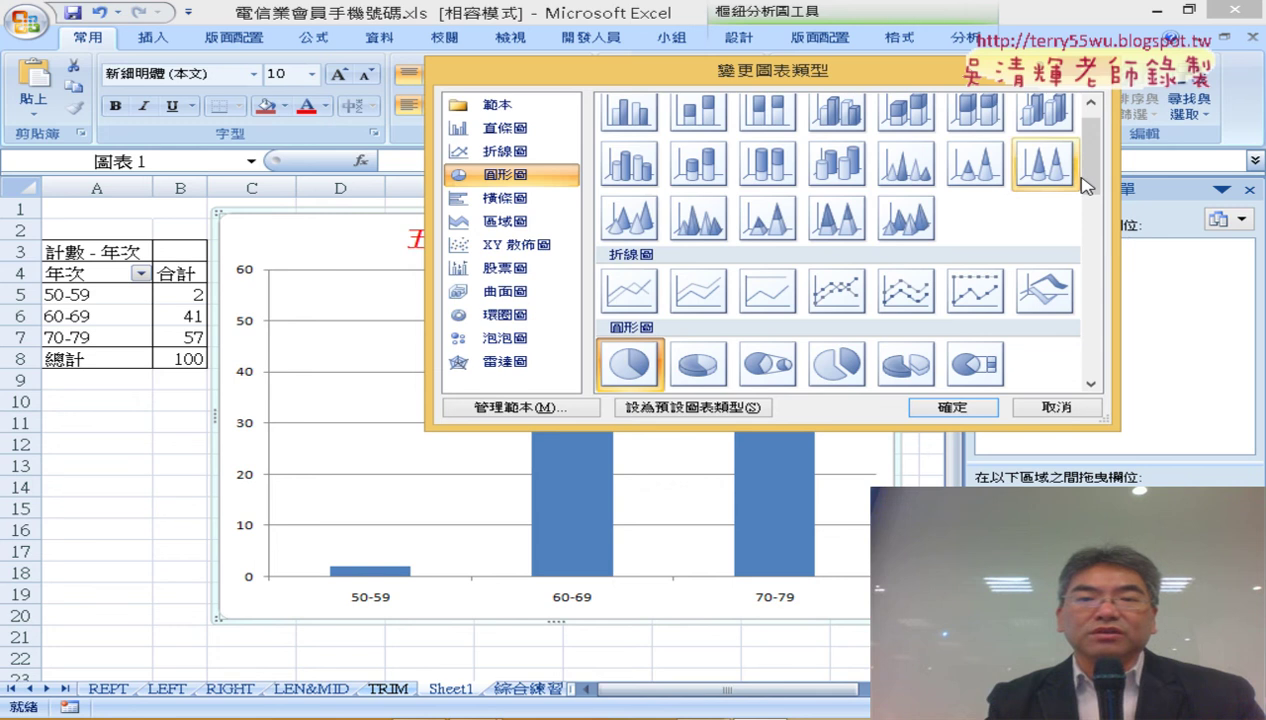
scroll(731, 208, down, 3)
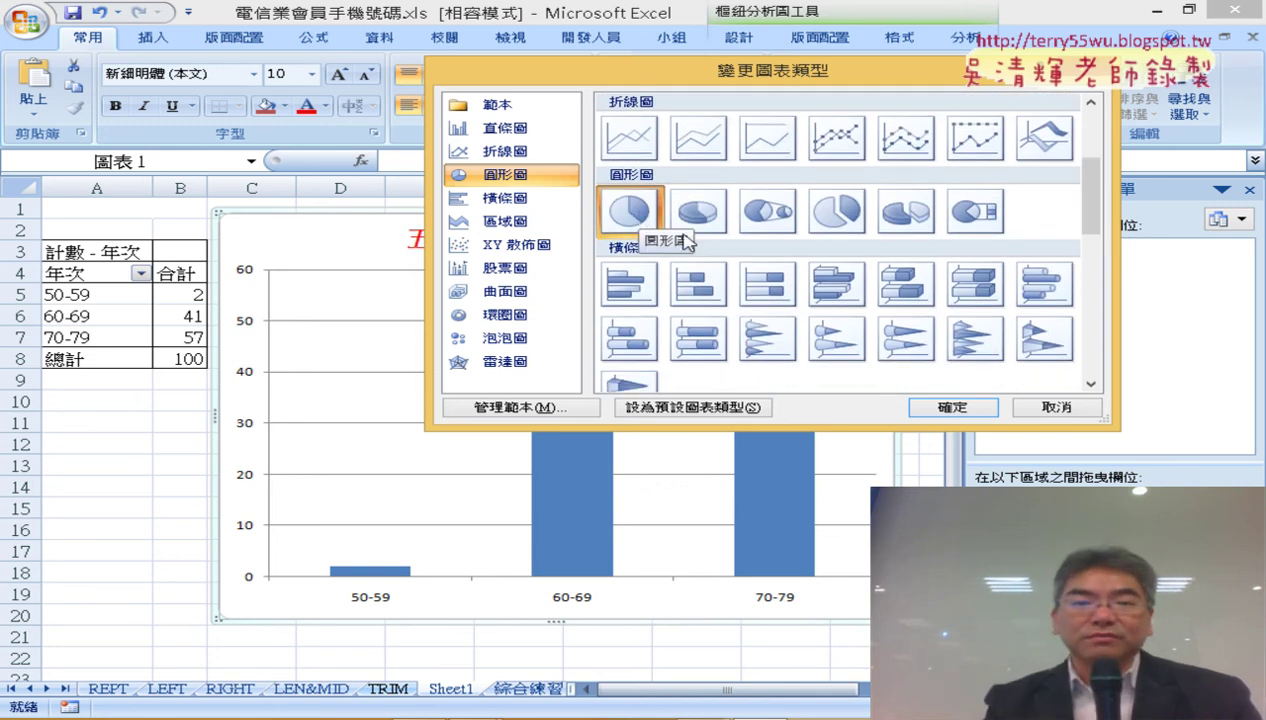
click(945, 408)
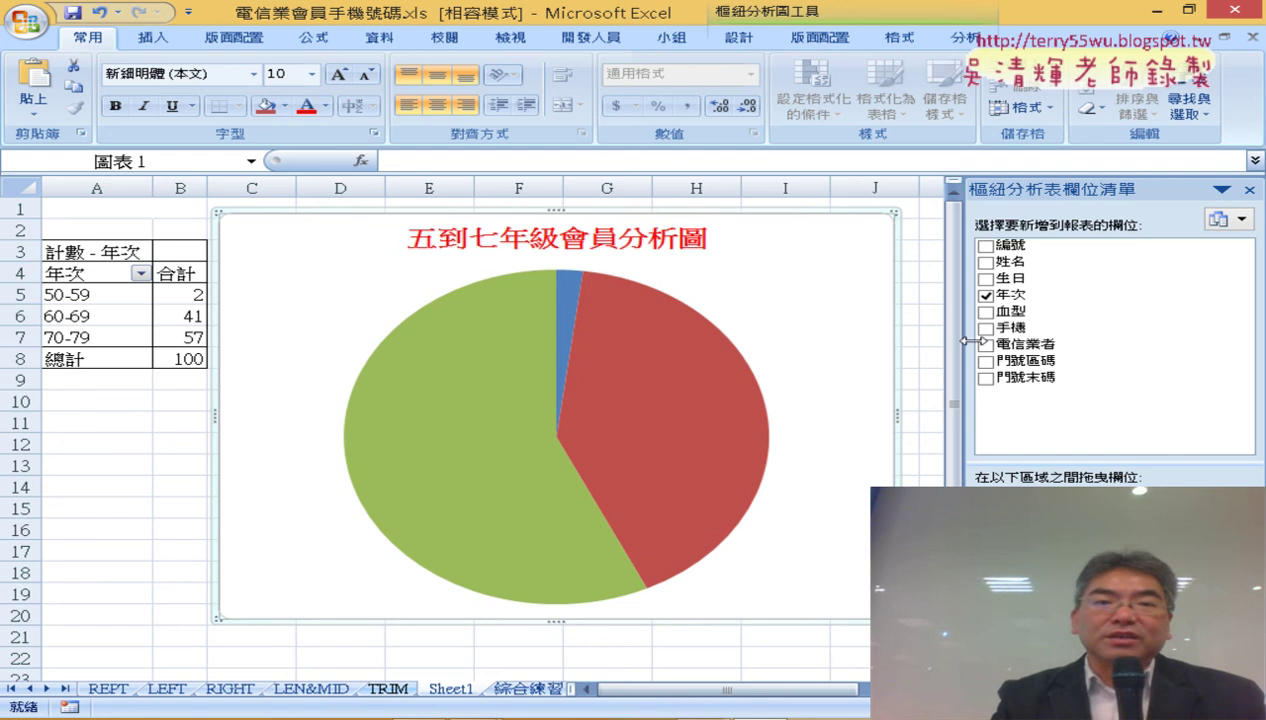
Step: Select the pie chart and bring up the PivotChart Tools Design, then Layout, ribbon
click(682, 302)
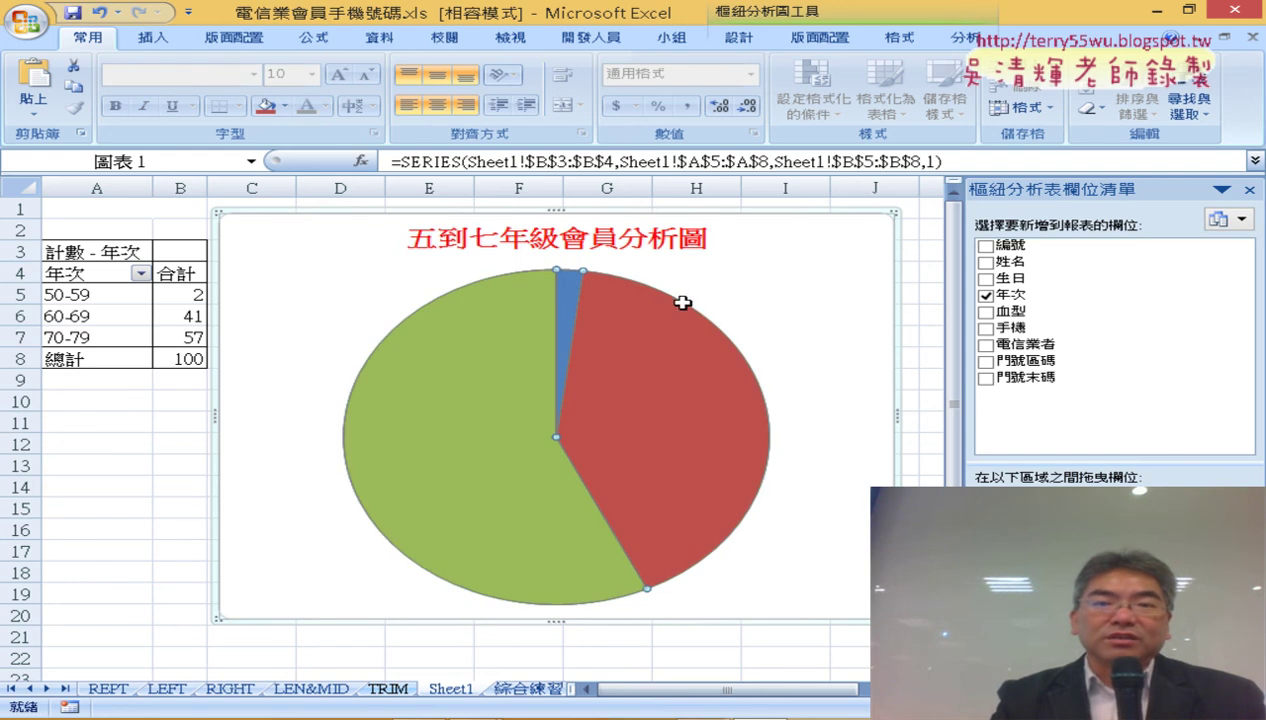
click(785, 311)
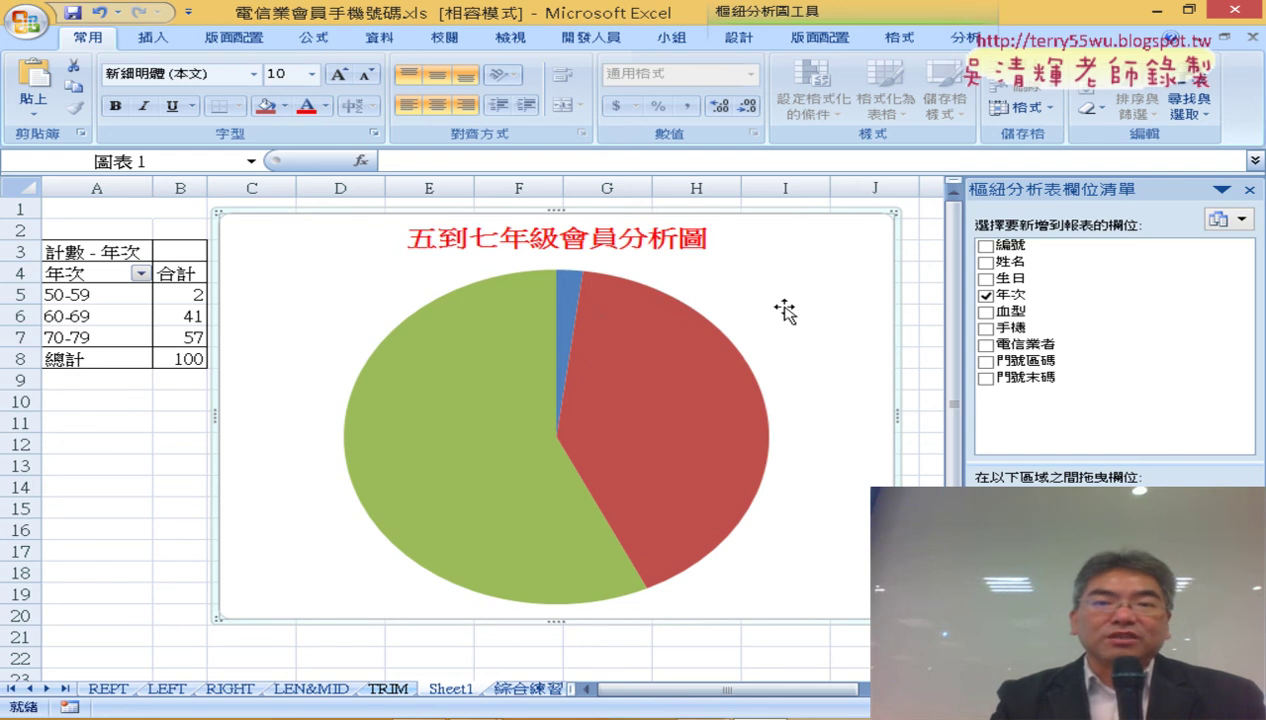
click(460, 348)
click(304, 259)
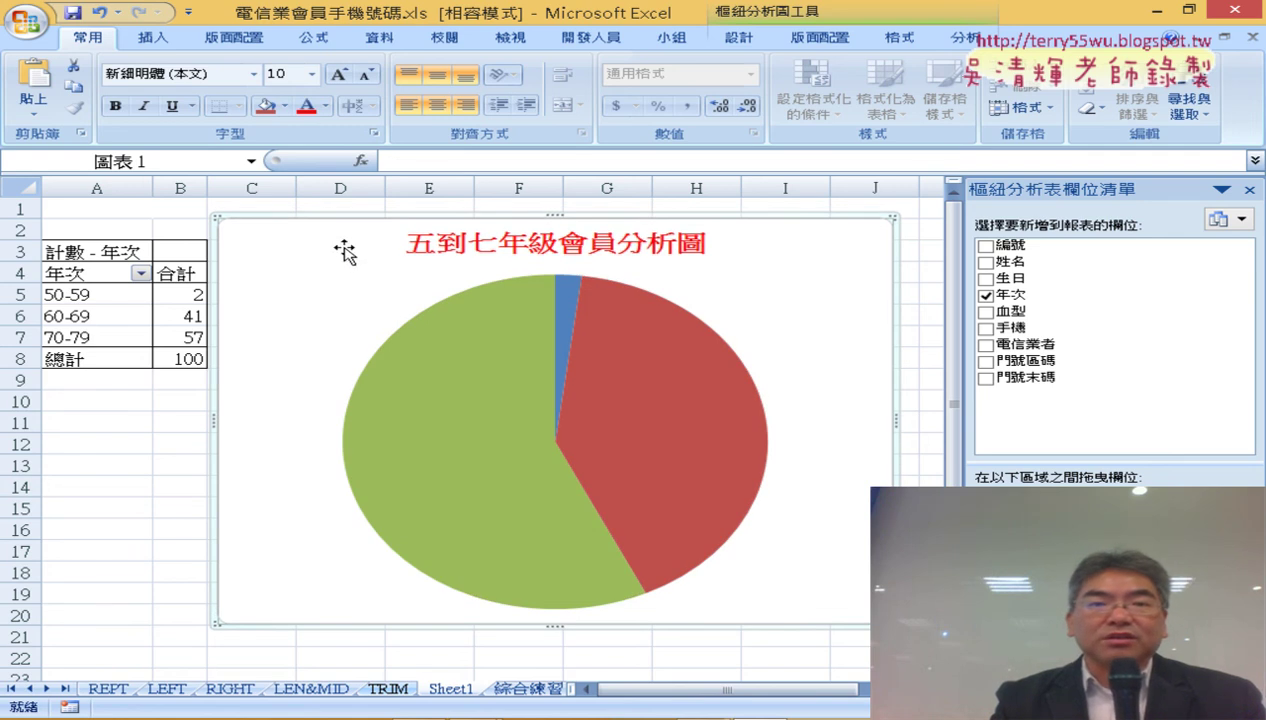
click(738, 40)
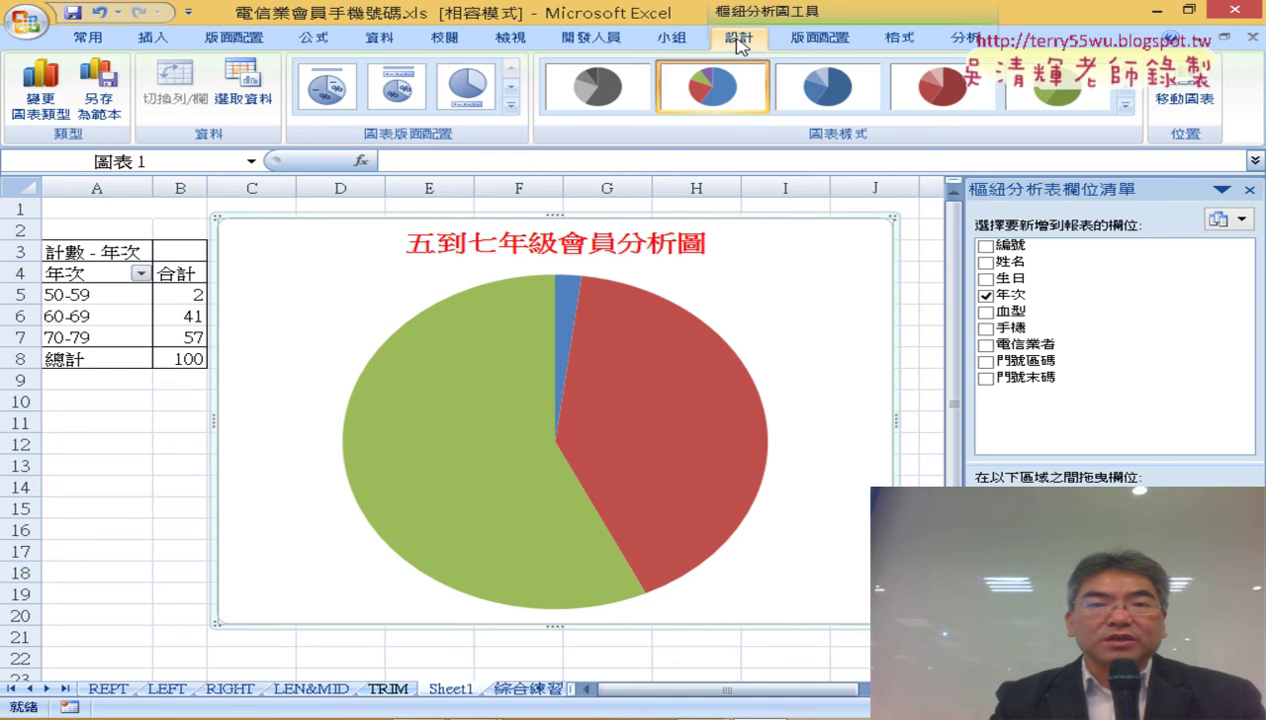
click(820, 38)
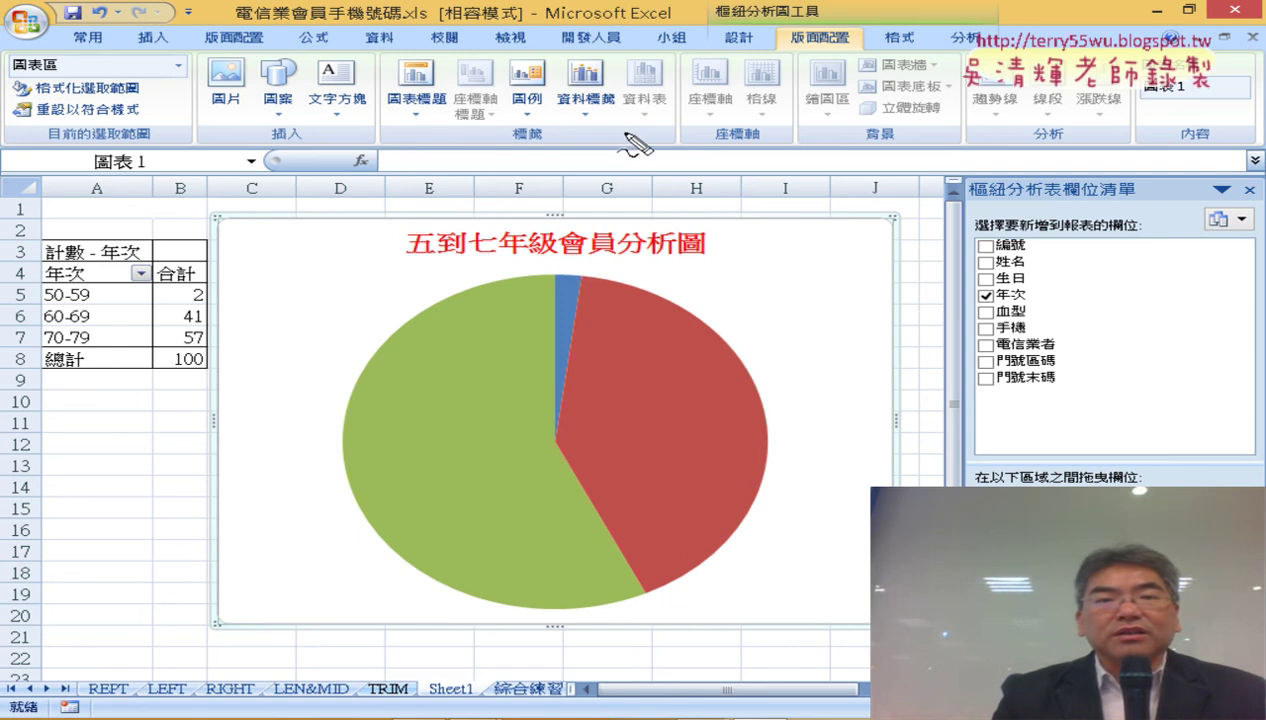
Step: Highlight the Data Labels button with pen annotations, clear the ink, and open its placement options
drag(626, 134, 618, 132)
mouse_move(850, 48)
mouse_down()
mouse_move(815, 53)
mouse_move(848, 58)
mouse_up()
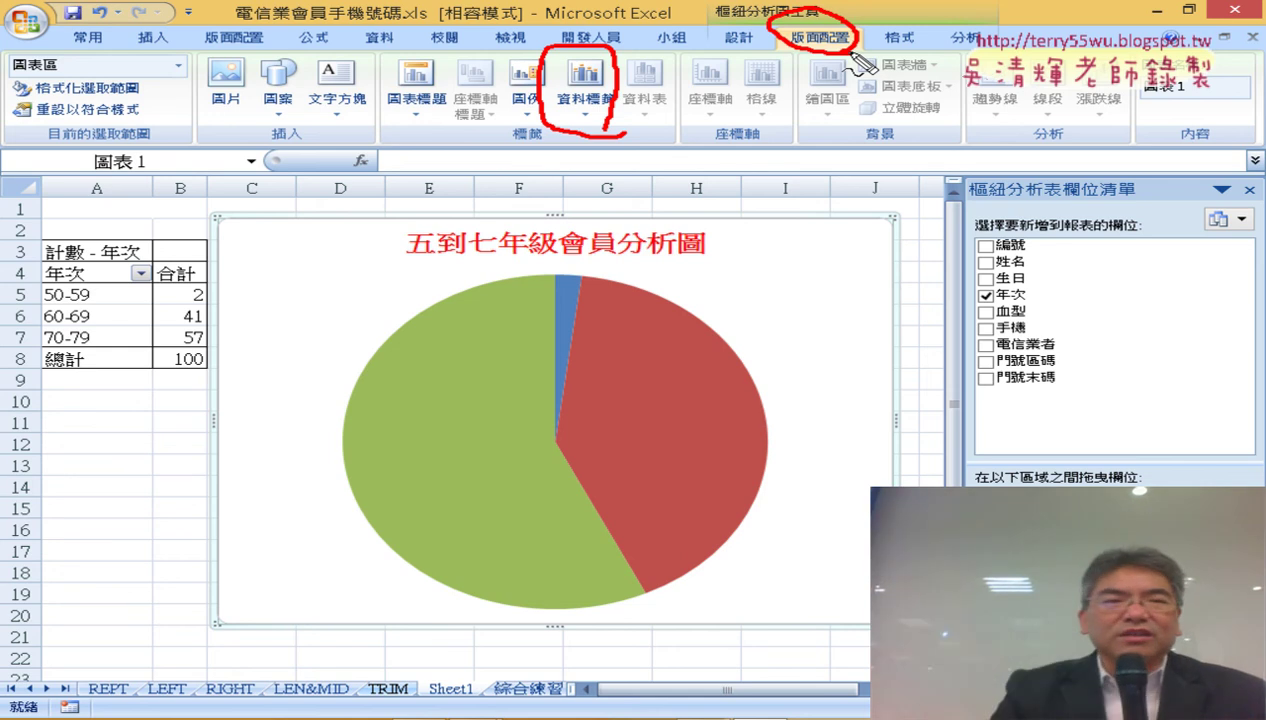
mouse_move(40, 146)
mouse_down()
mouse_move(90, 57)
mouse_move(35, 146)
mouse_up()
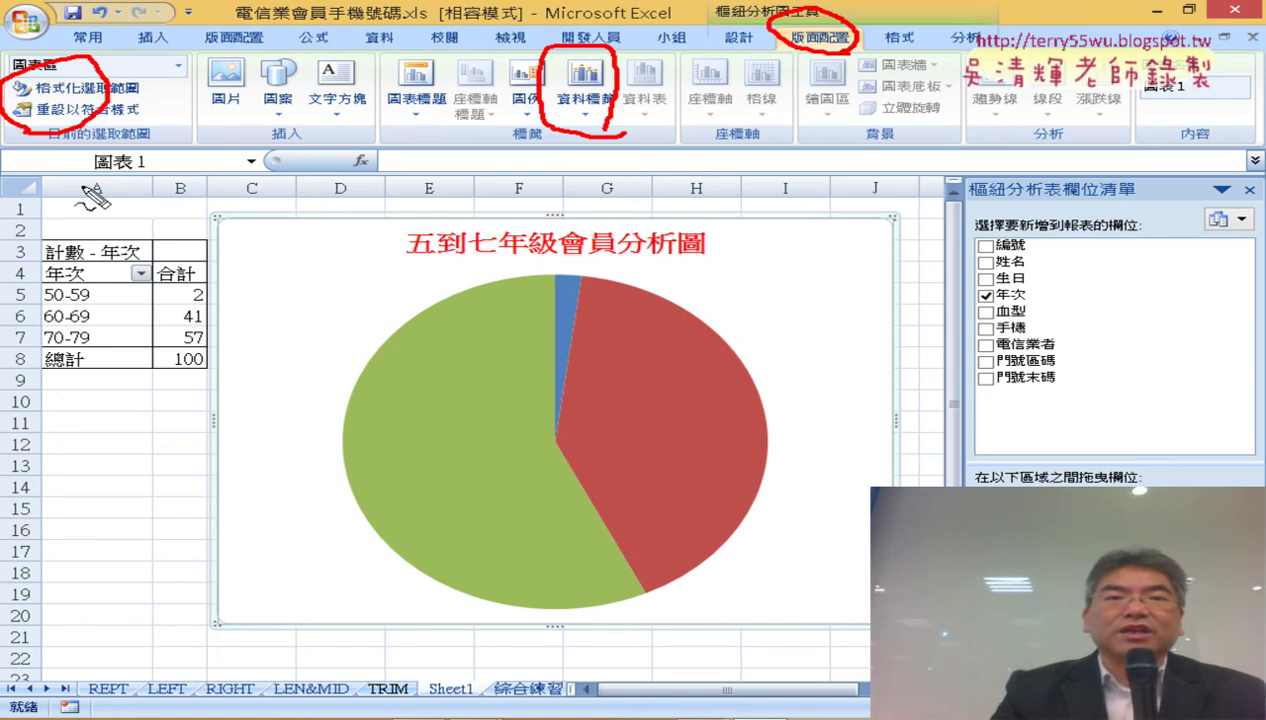
drag(560, 100, 615, 128)
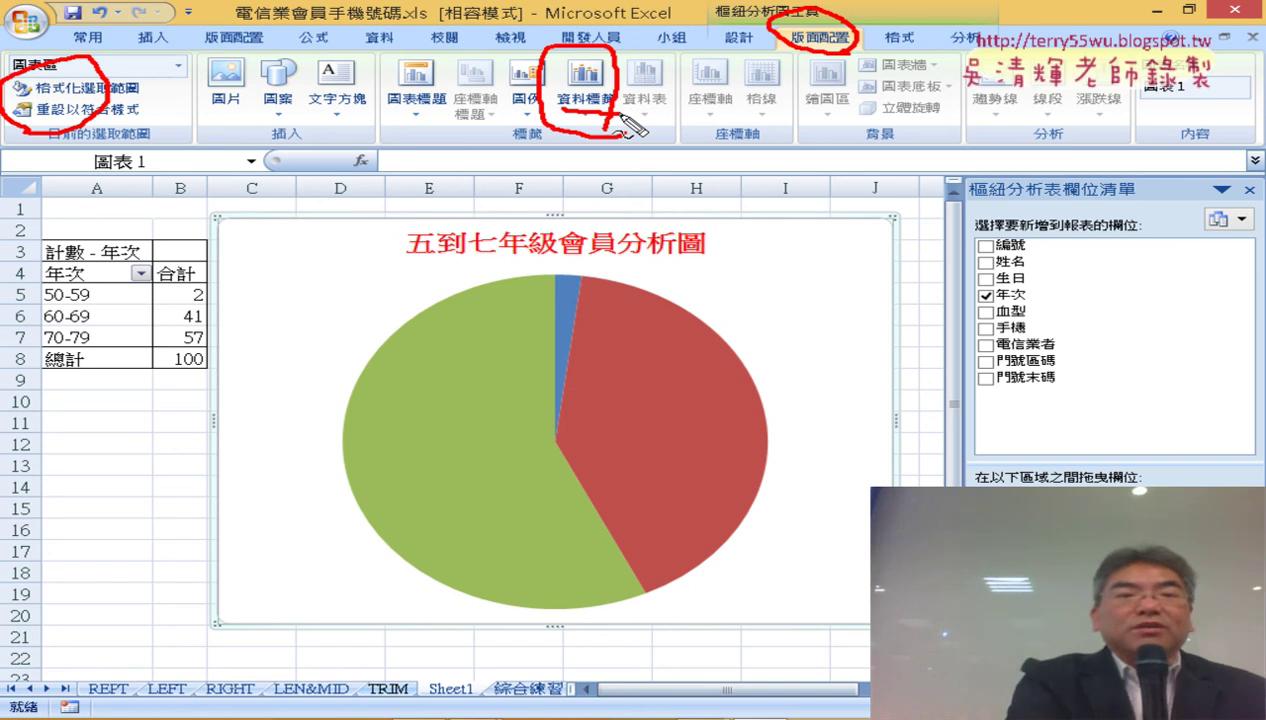
key(Escape)
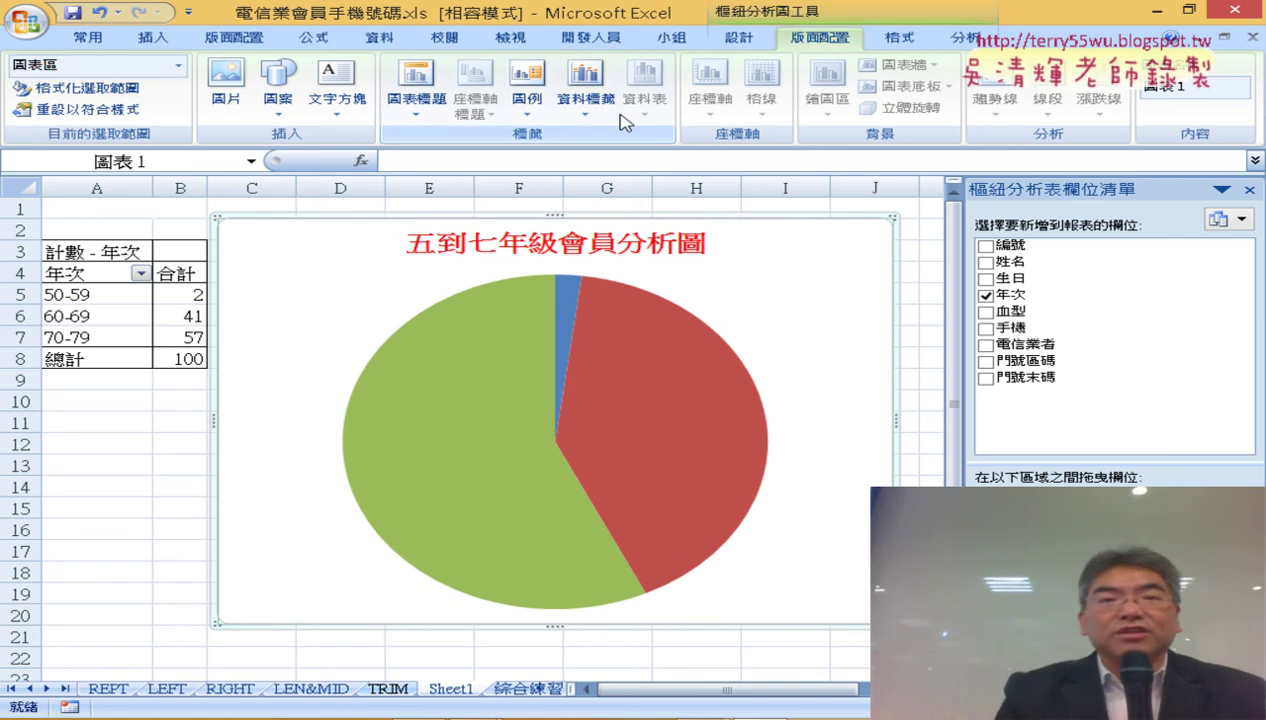
click(594, 103)
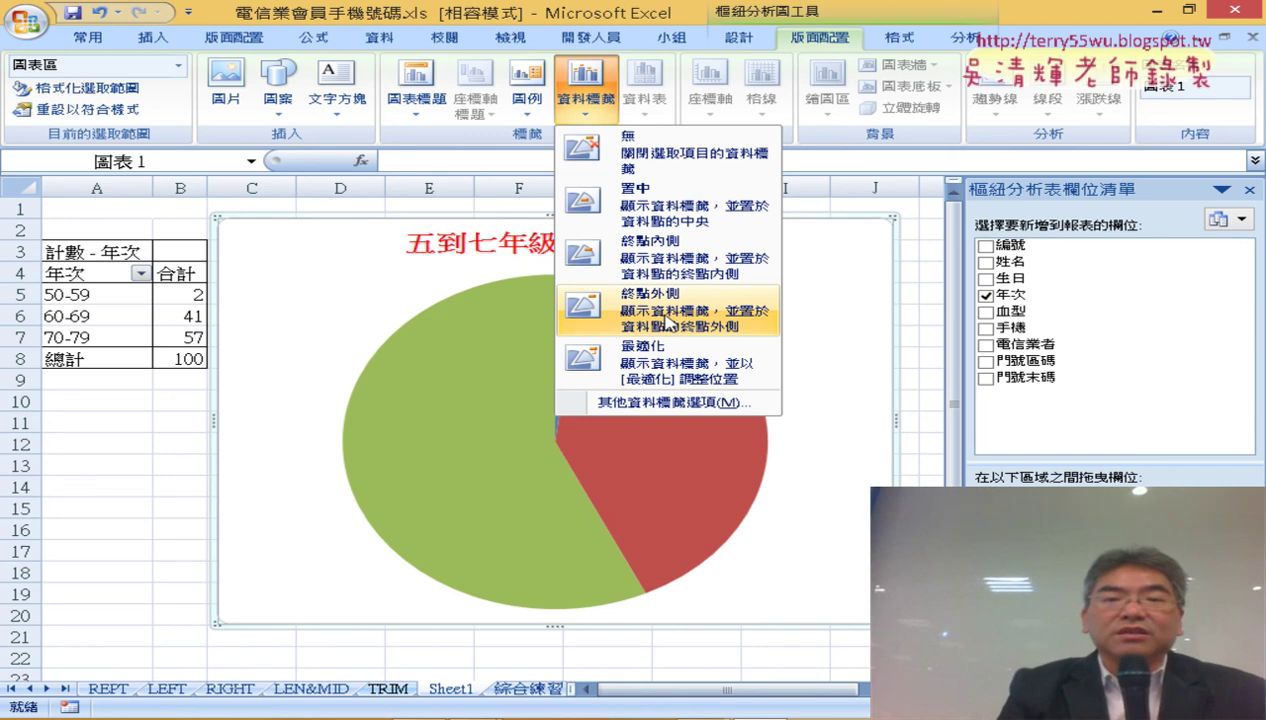
Step: Place the value labels 2, 41 and 57 at the outside end of each slice
click(667, 322)
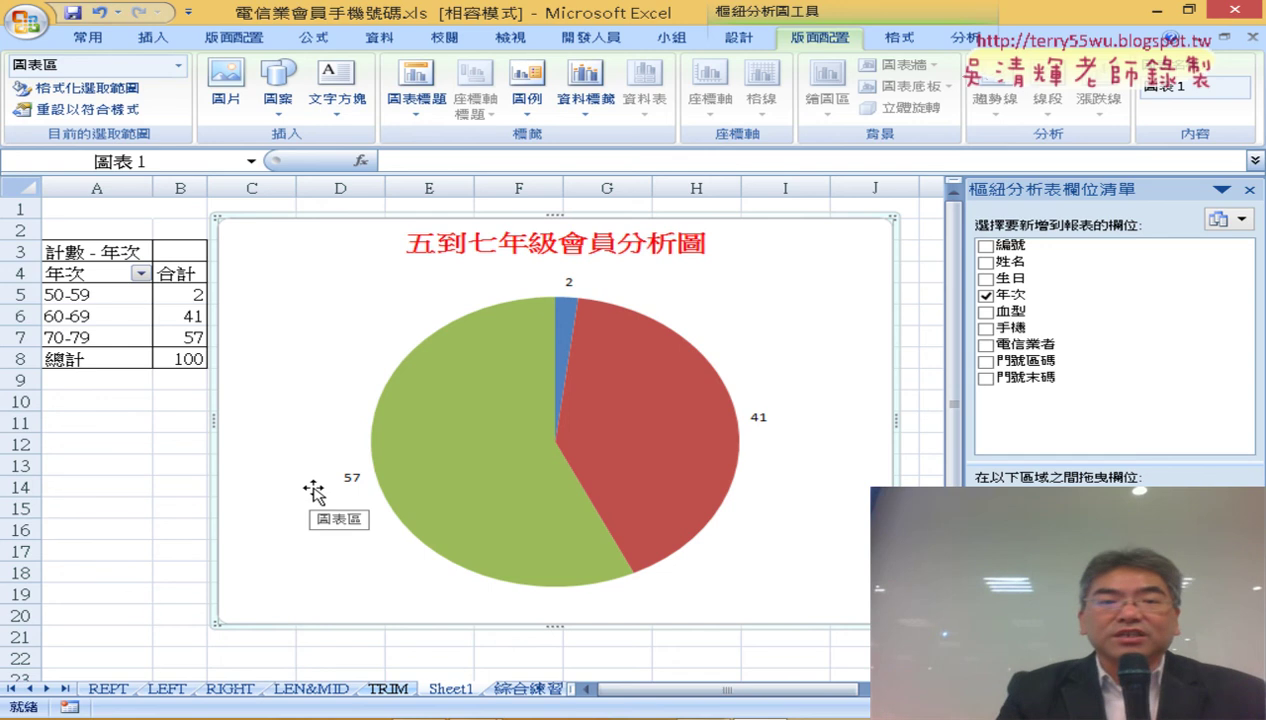
Step: Open Format Data Labels (資料標籤格式) for the pie's data labels
right_click(568, 286)
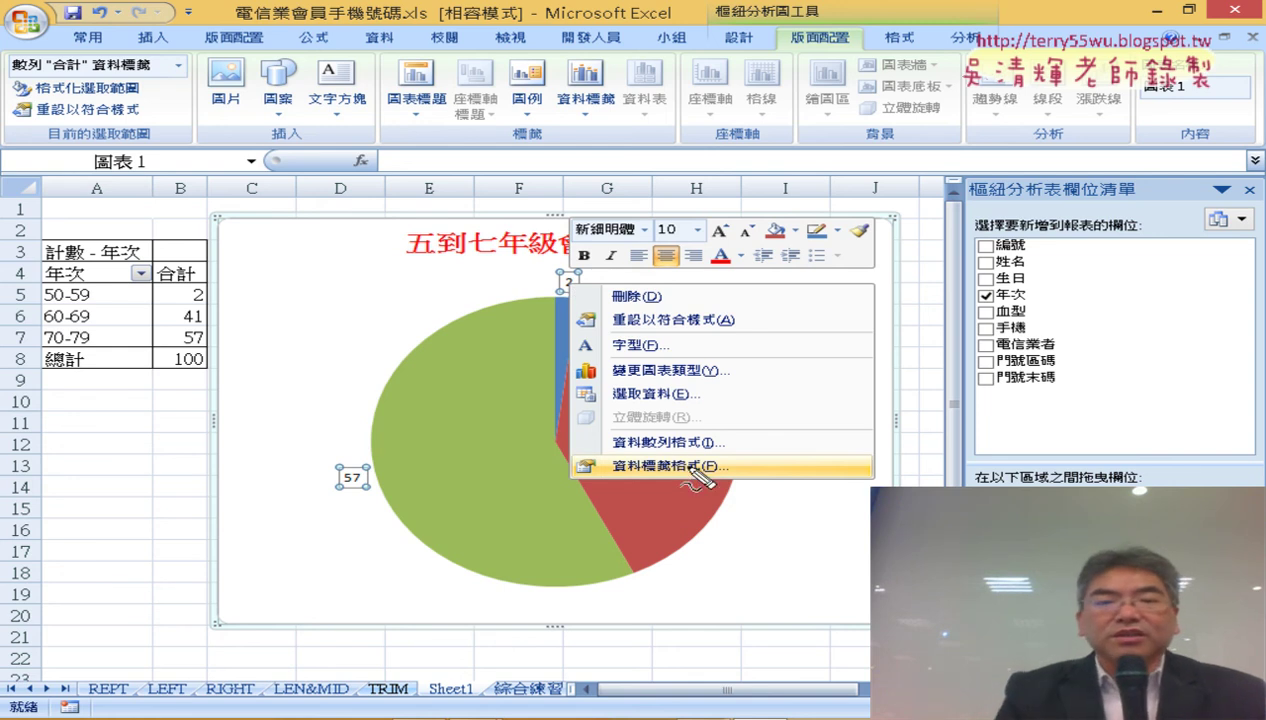
drag(740, 497, 755, 452)
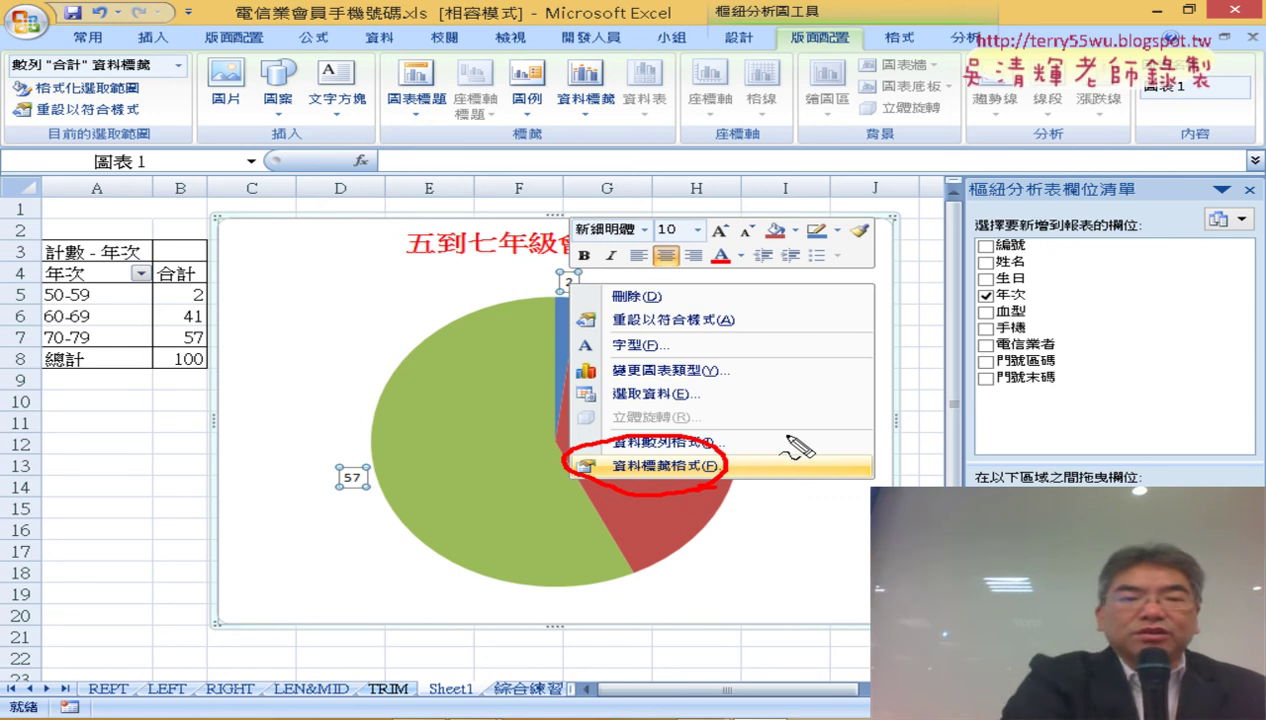
key(Escape)
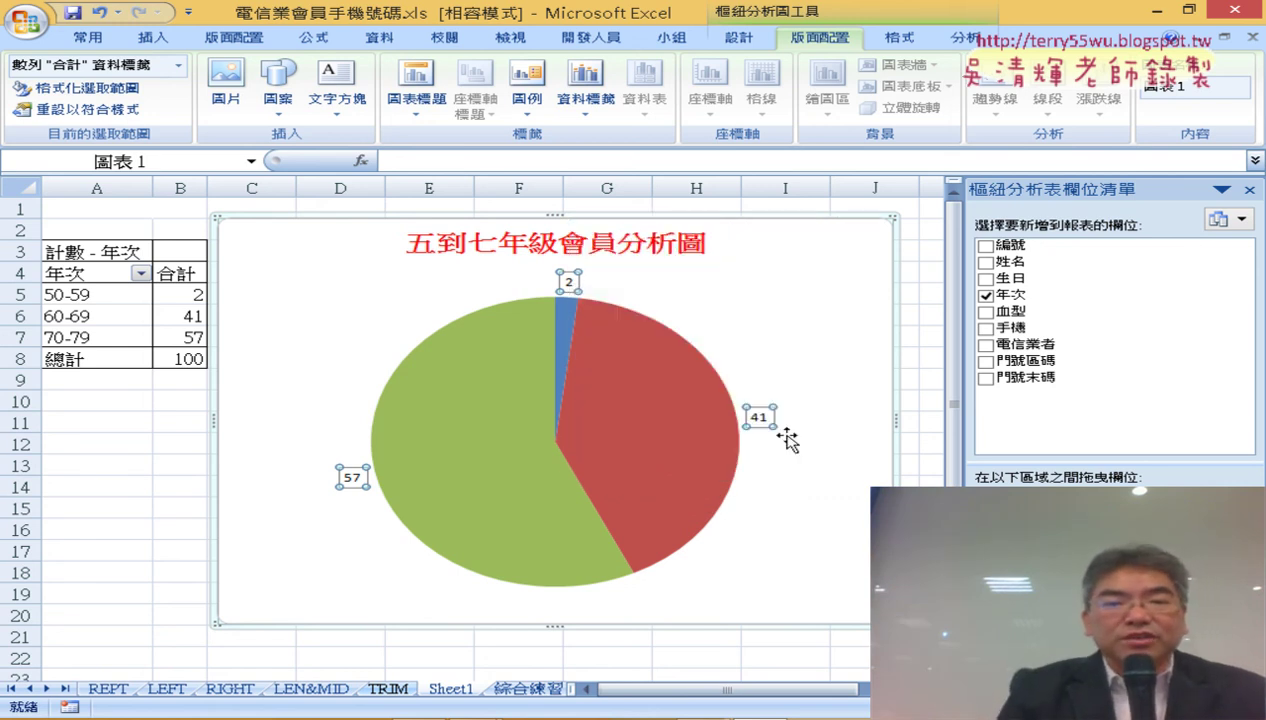
right_click(566, 284)
click(663, 466)
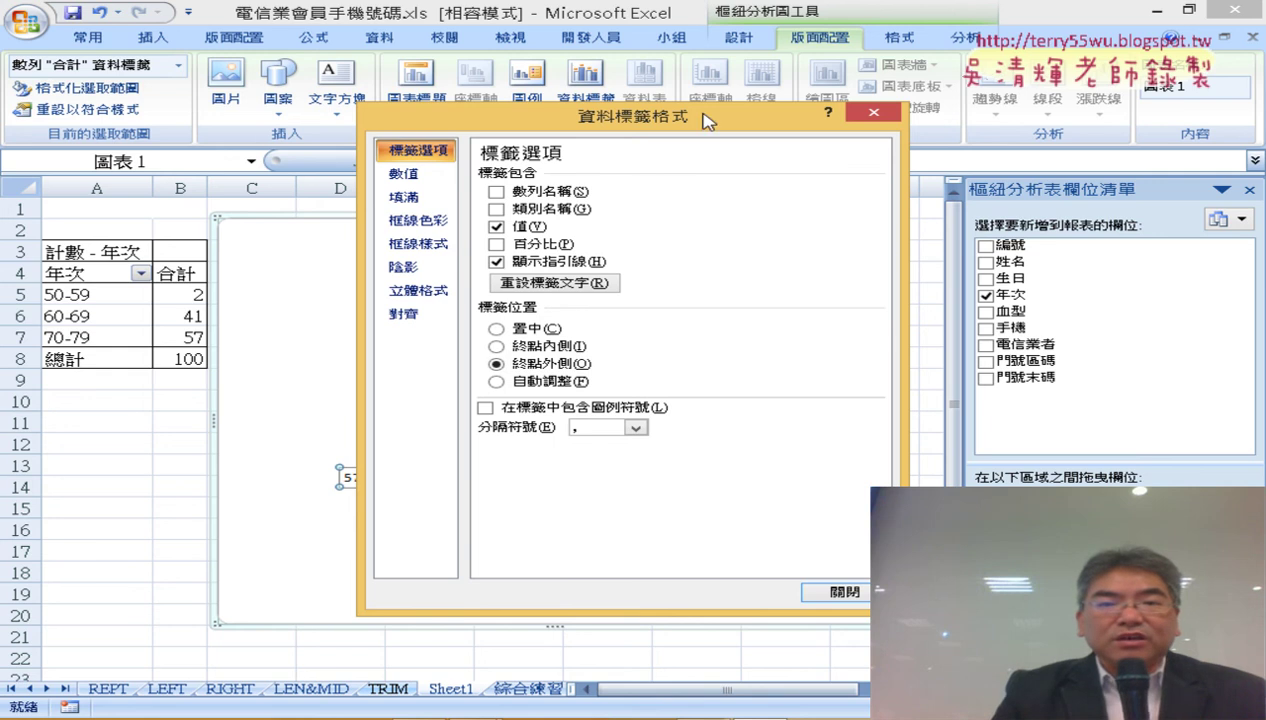
Step: Move the Format Data Labels dialog aside so the pie is visible
drag(705, 120, 1068, 144)
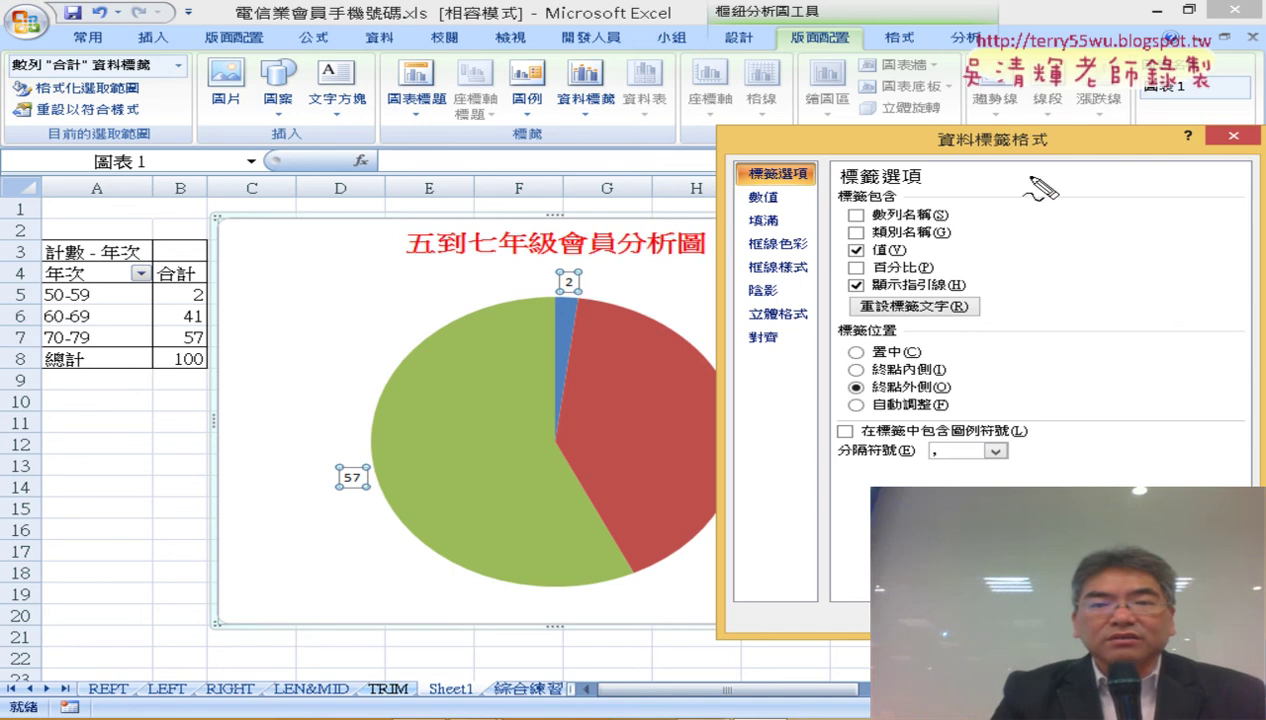
drag(826, 156, 832, 345)
drag(825, 158, 835, 352)
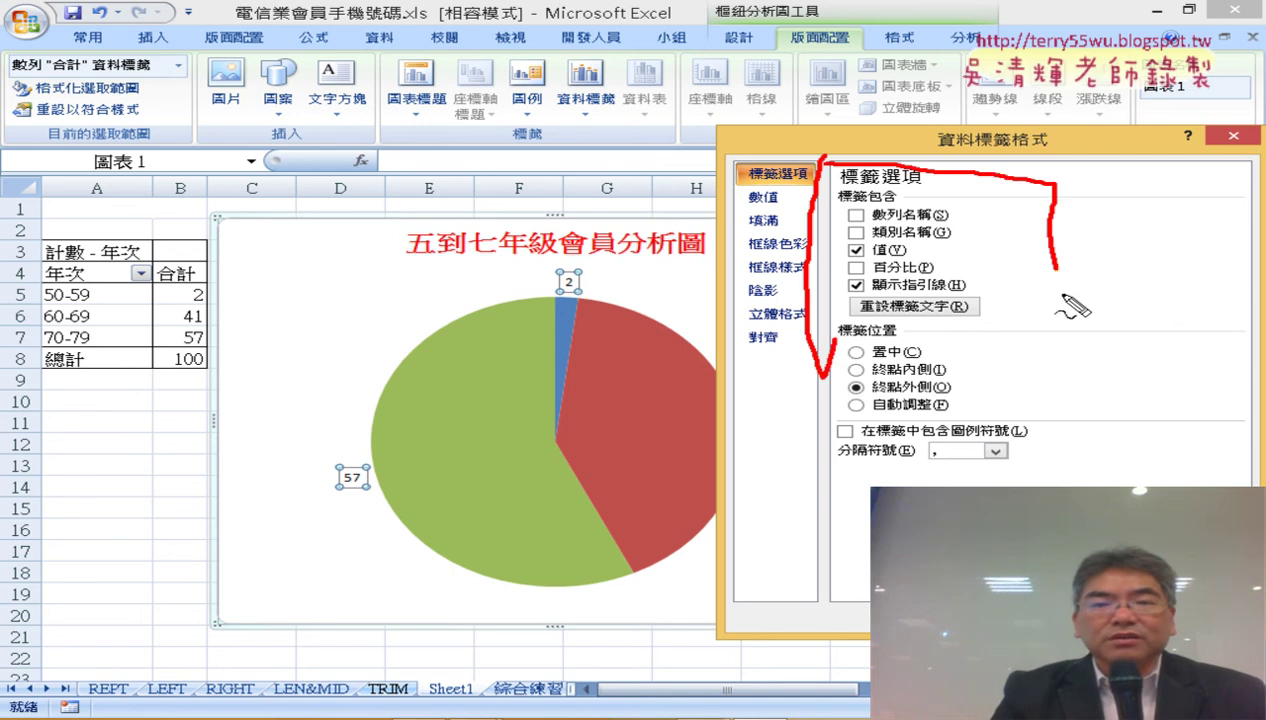
drag(915, 245, 920, 262)
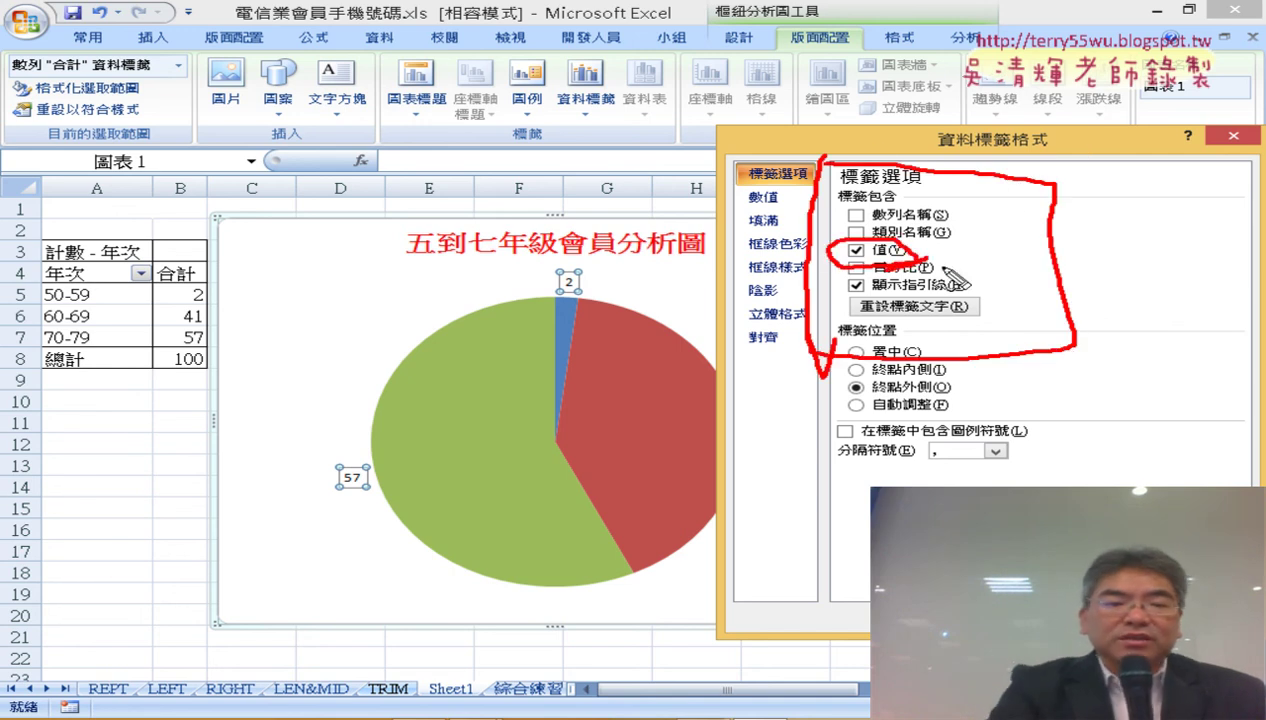
key(Escape)
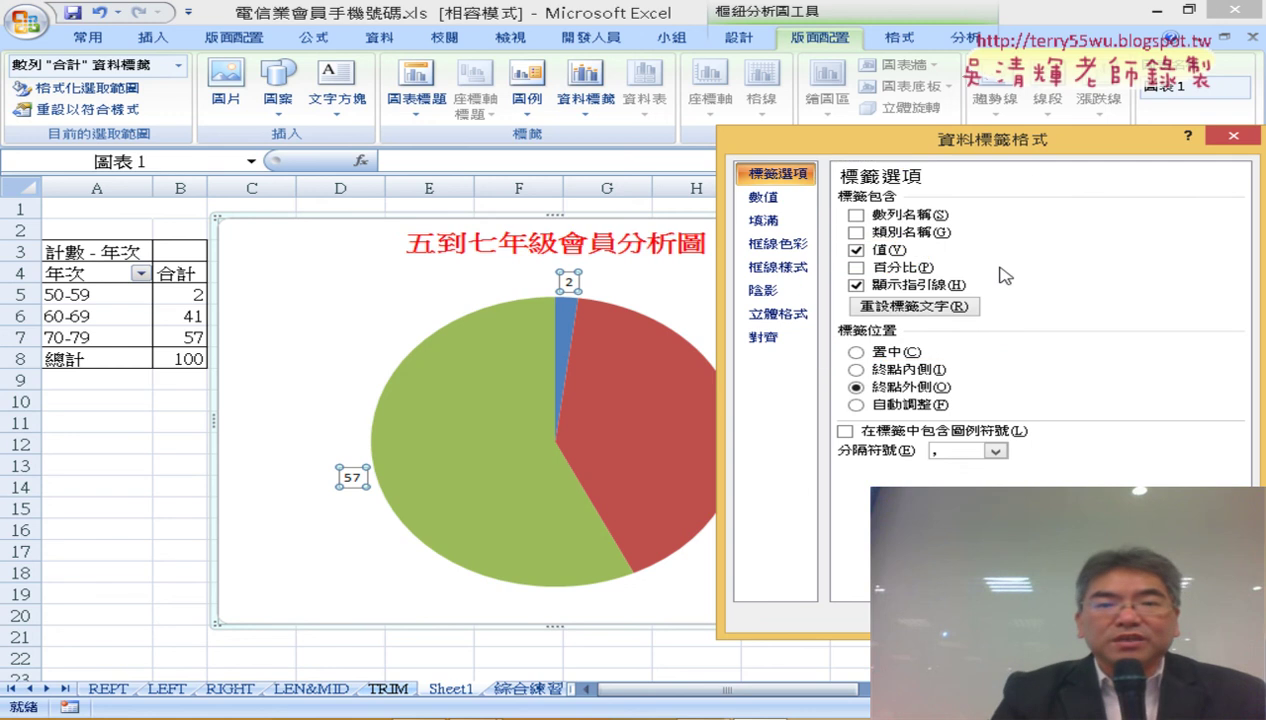
Step: Show category names (類別名稱) and percentages (百分比) without values (值) on the labels, then close the dialog
click(856, 270)
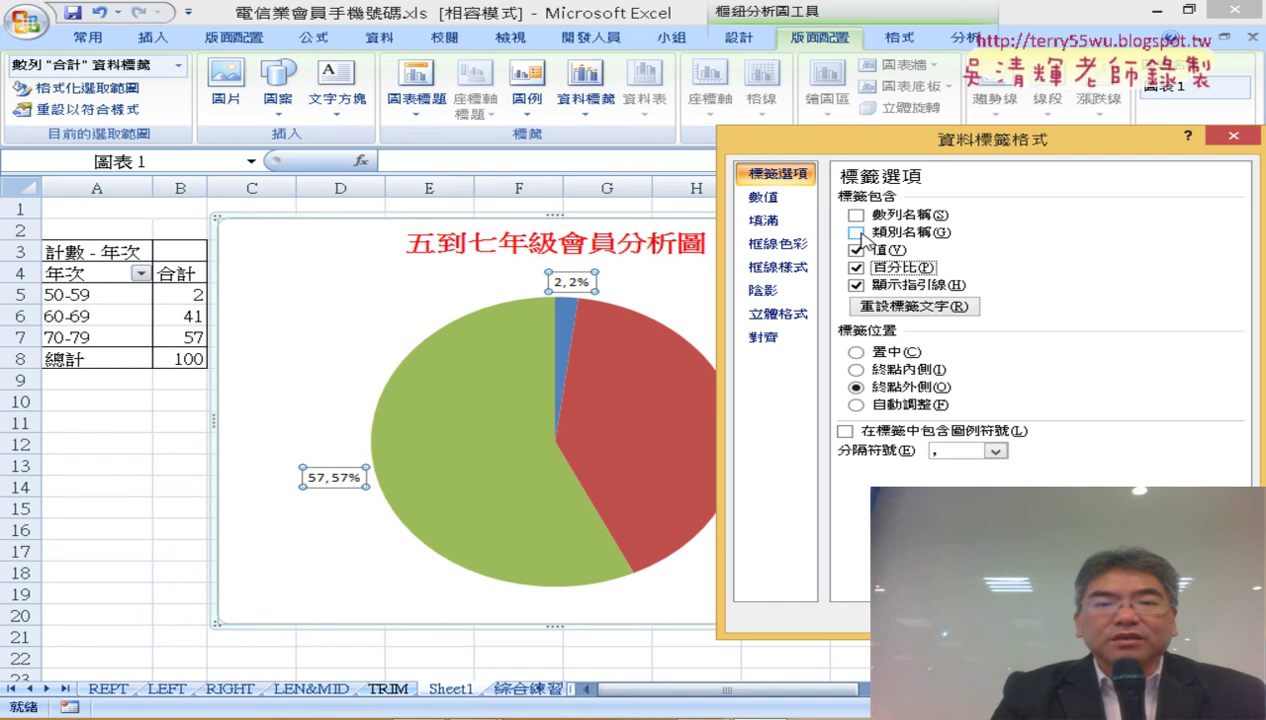
click(856, 232)
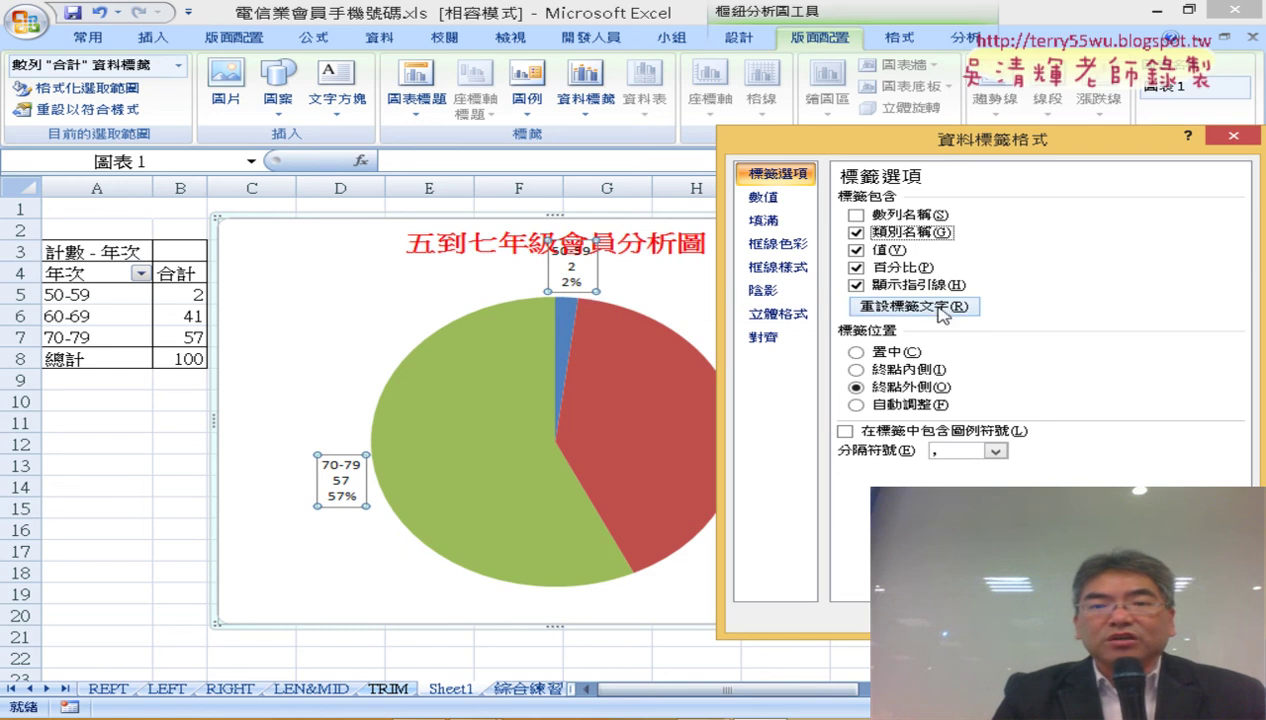
click(862, 238)
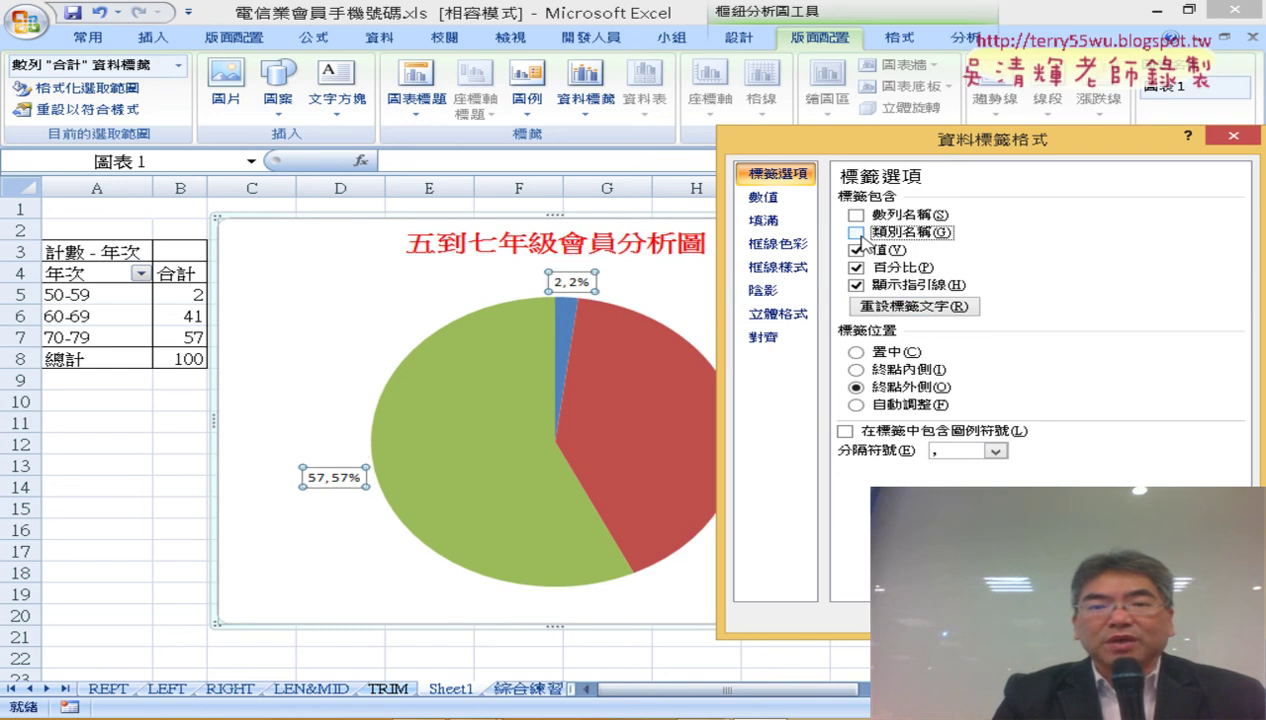
click(862, 238)
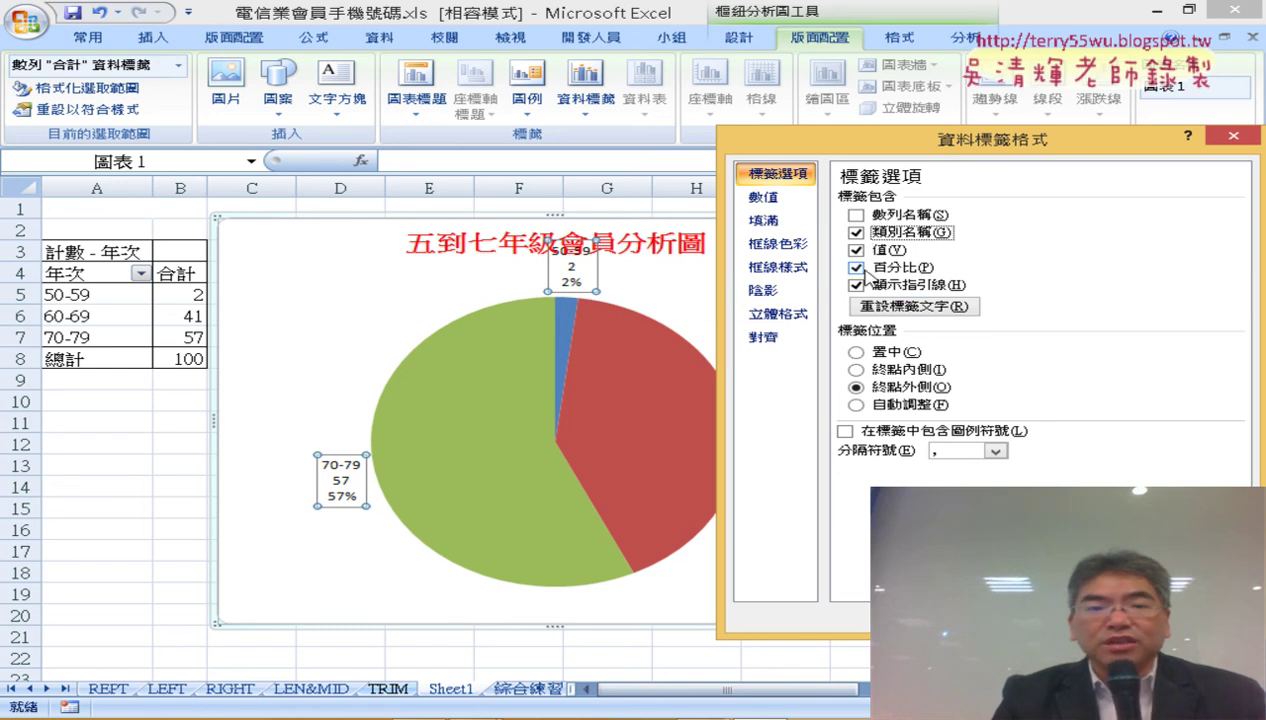
click(860, 253)
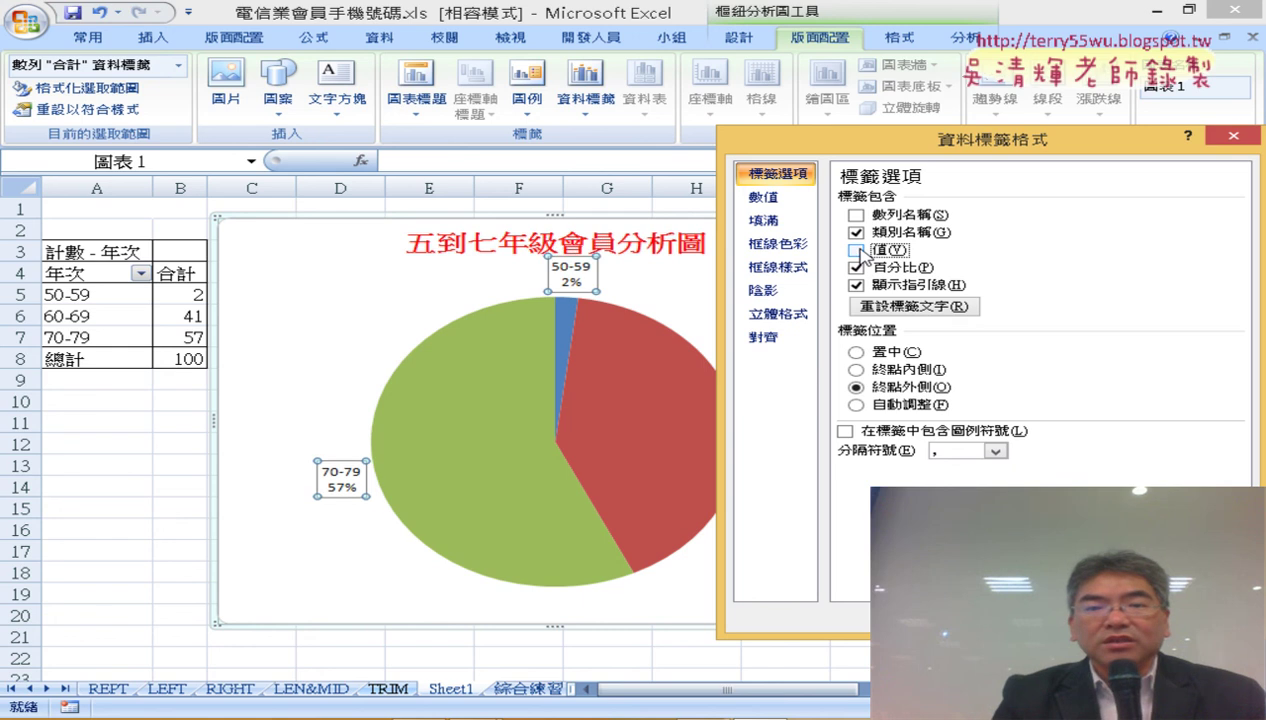
click(857, 250)
click(857, 250)
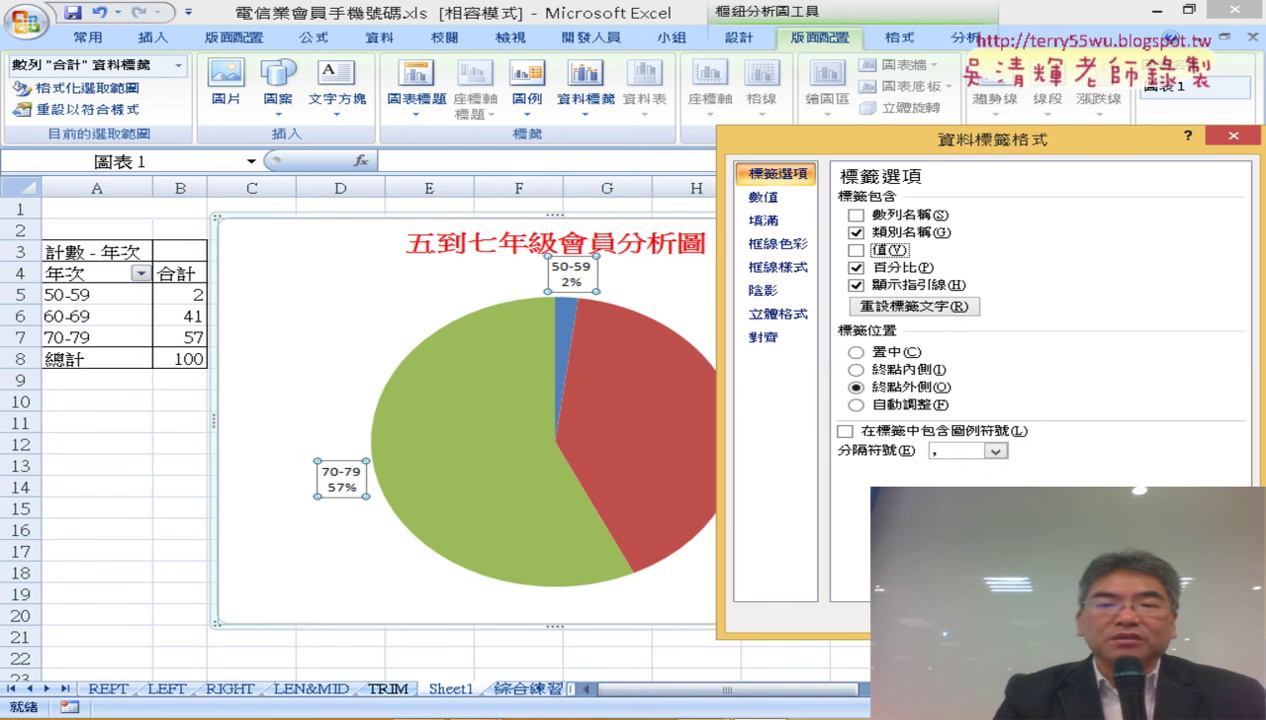
key(Escape)
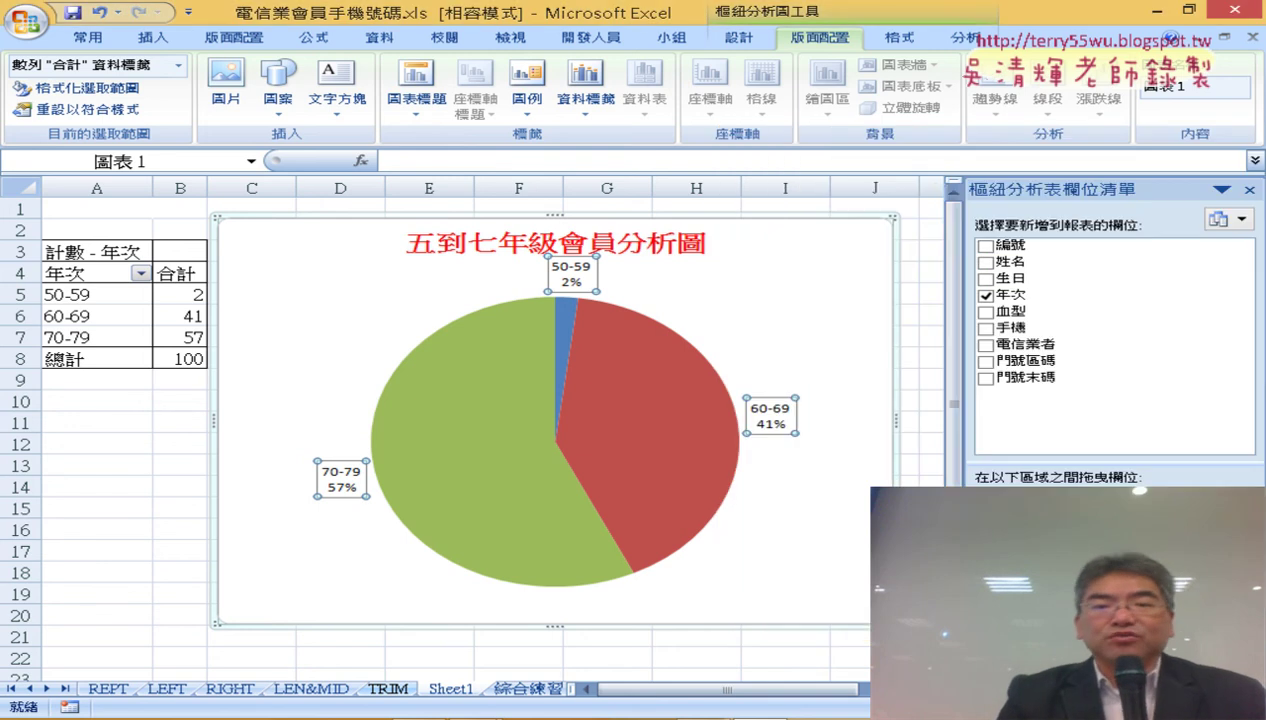
Step: Select the pie series, then narrow the selection to just the 70-79 slice
click(802, 509)
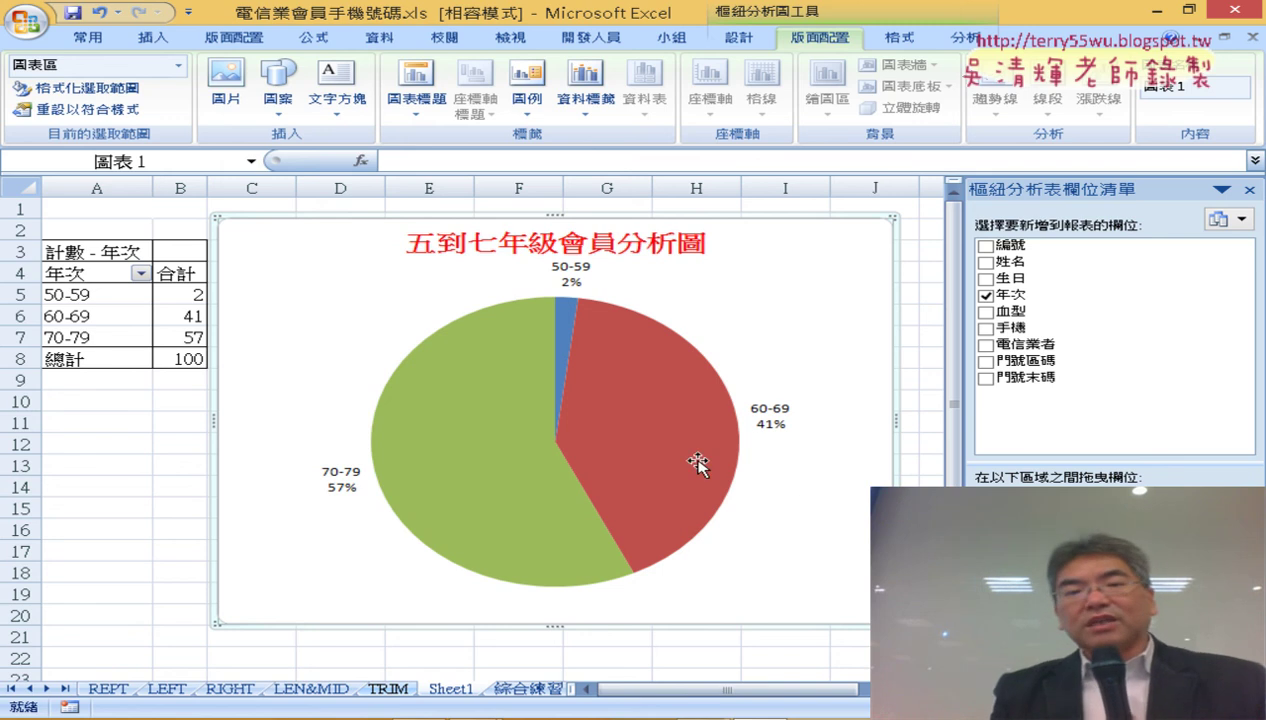
mouse_move(687, 462)
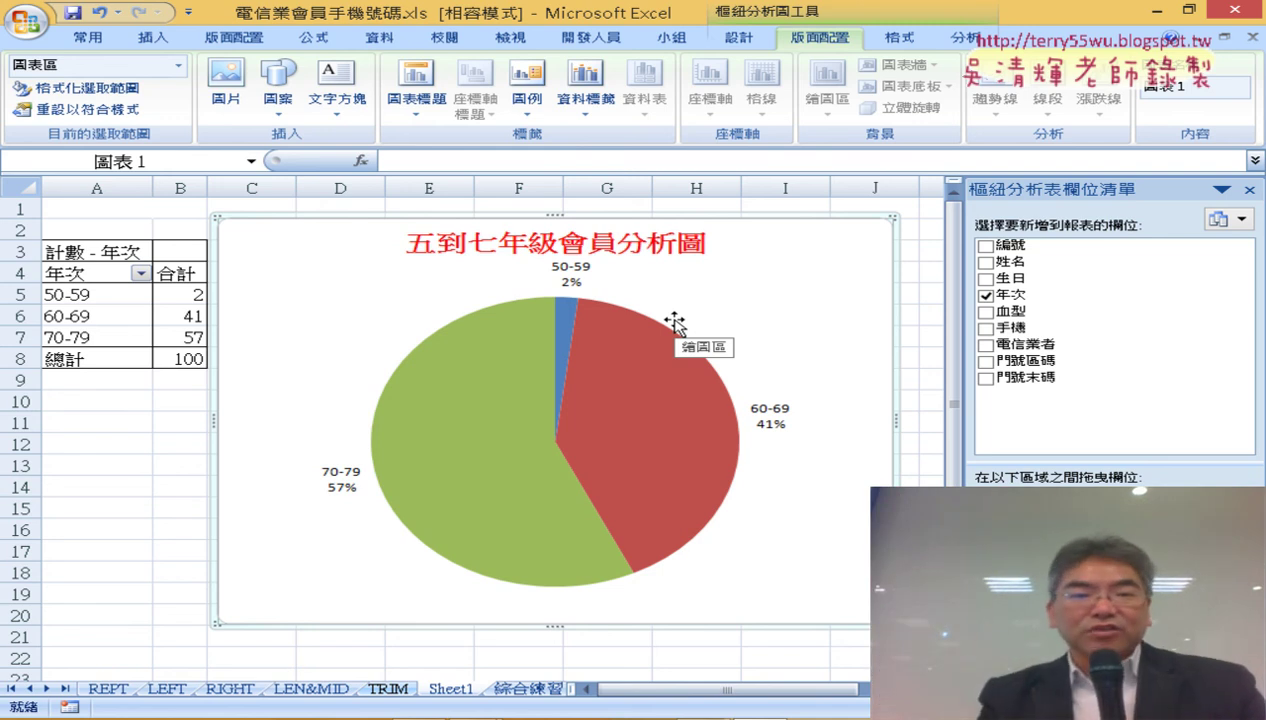
click(445, 365)
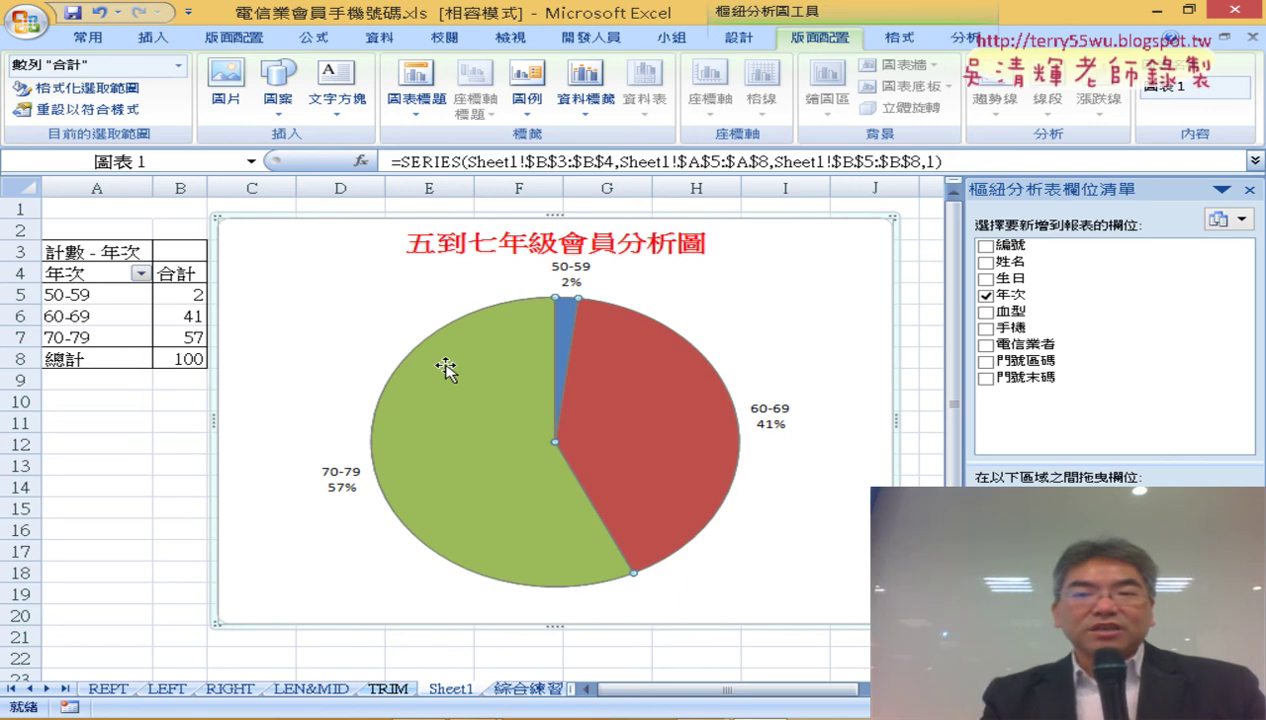
click(935, 318)
click(452, 410)
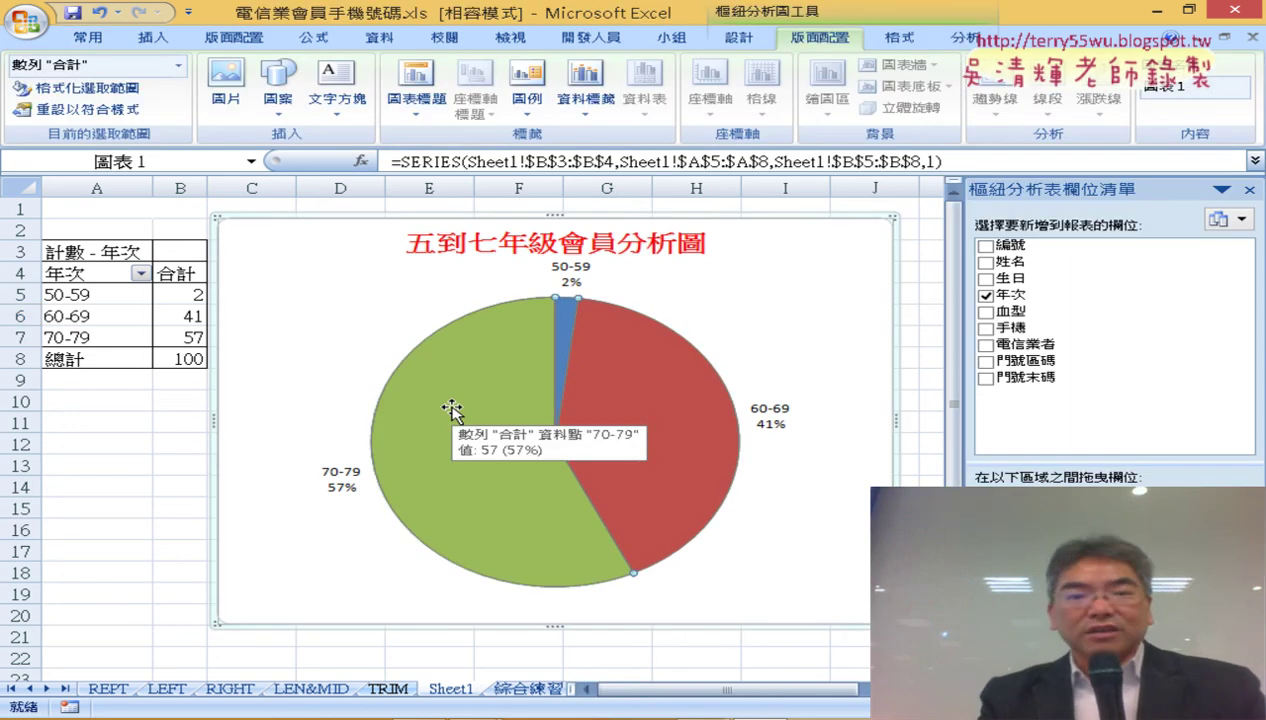
click(484, 456)
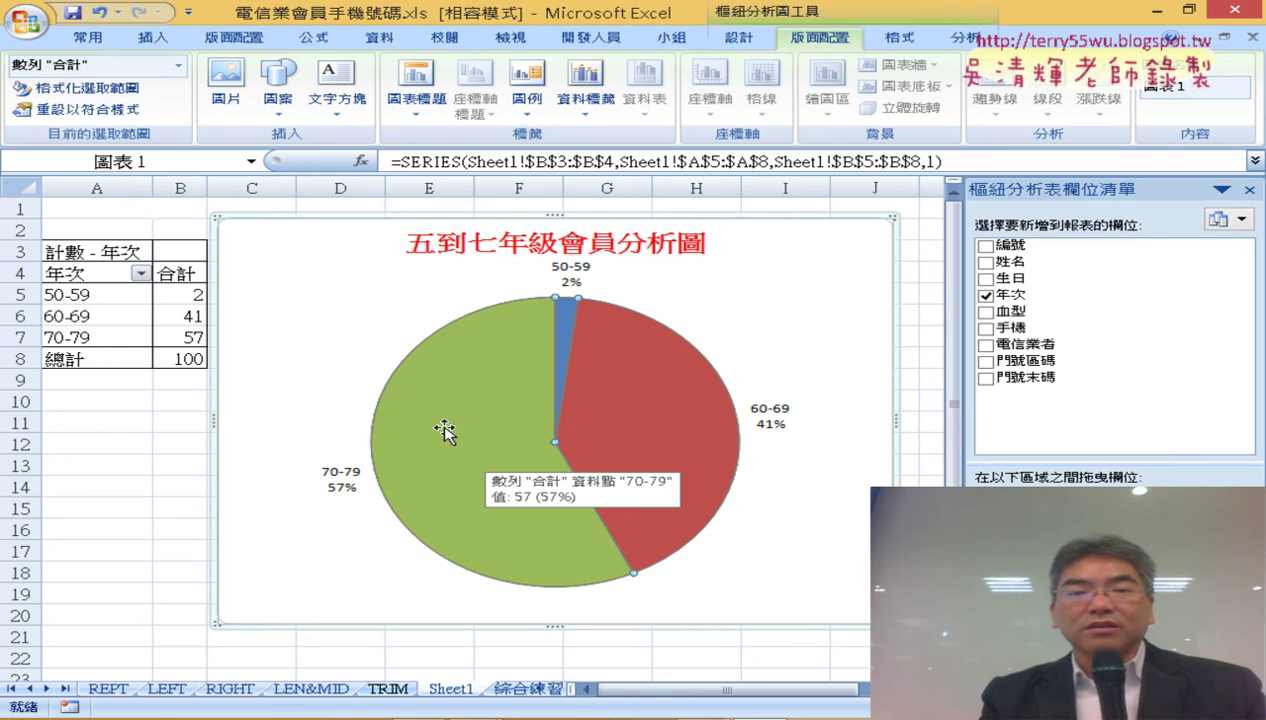
click(442, 430)
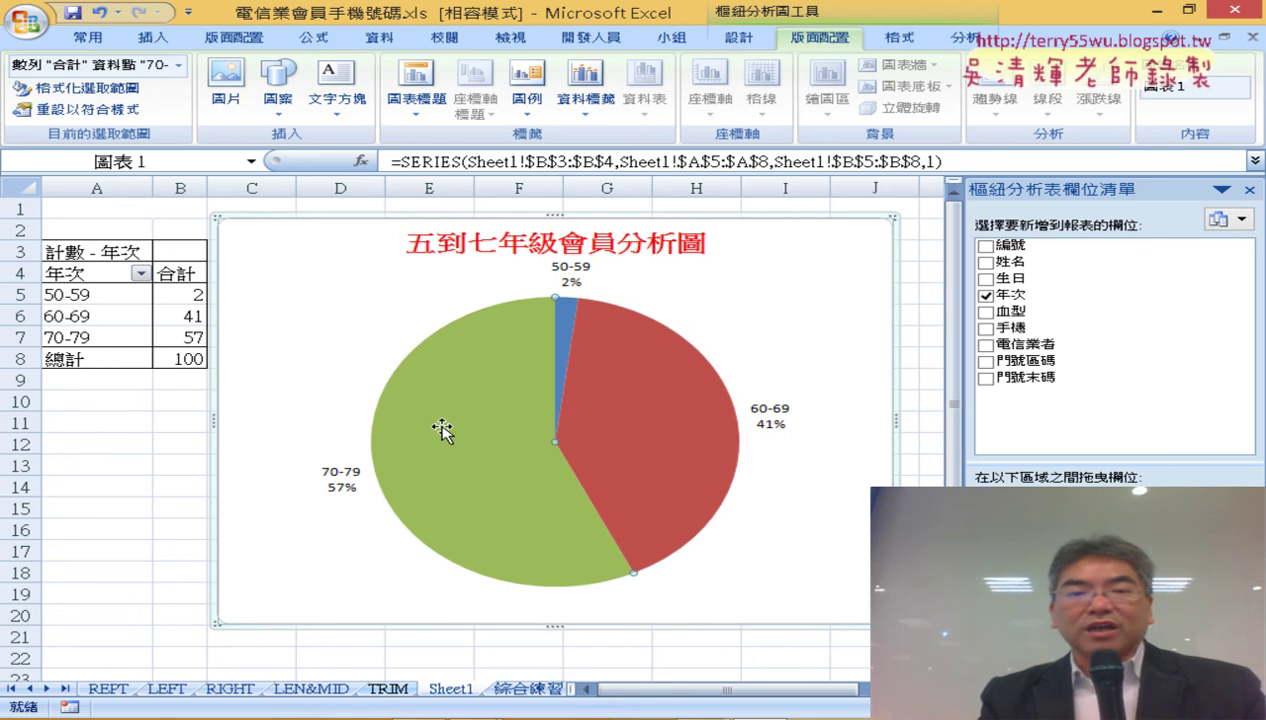
Step: Pull the 70-79 slice out of the pie, then return to the 綜合練習 sheet
drag(471, 437, 437, 440)
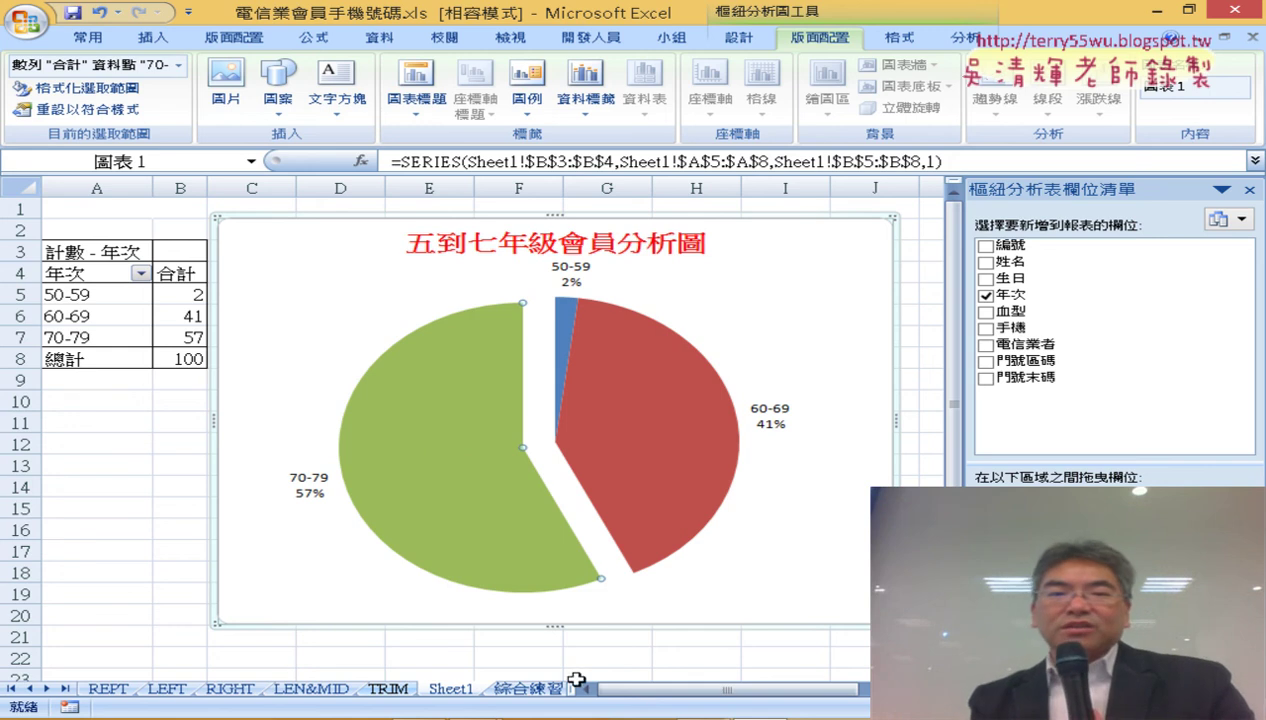
click(528, 689)
Step: Go back to Sheet1 and select the pie chart with its pulled-out 70-79 slice
scroll(650, 503, up, 8)
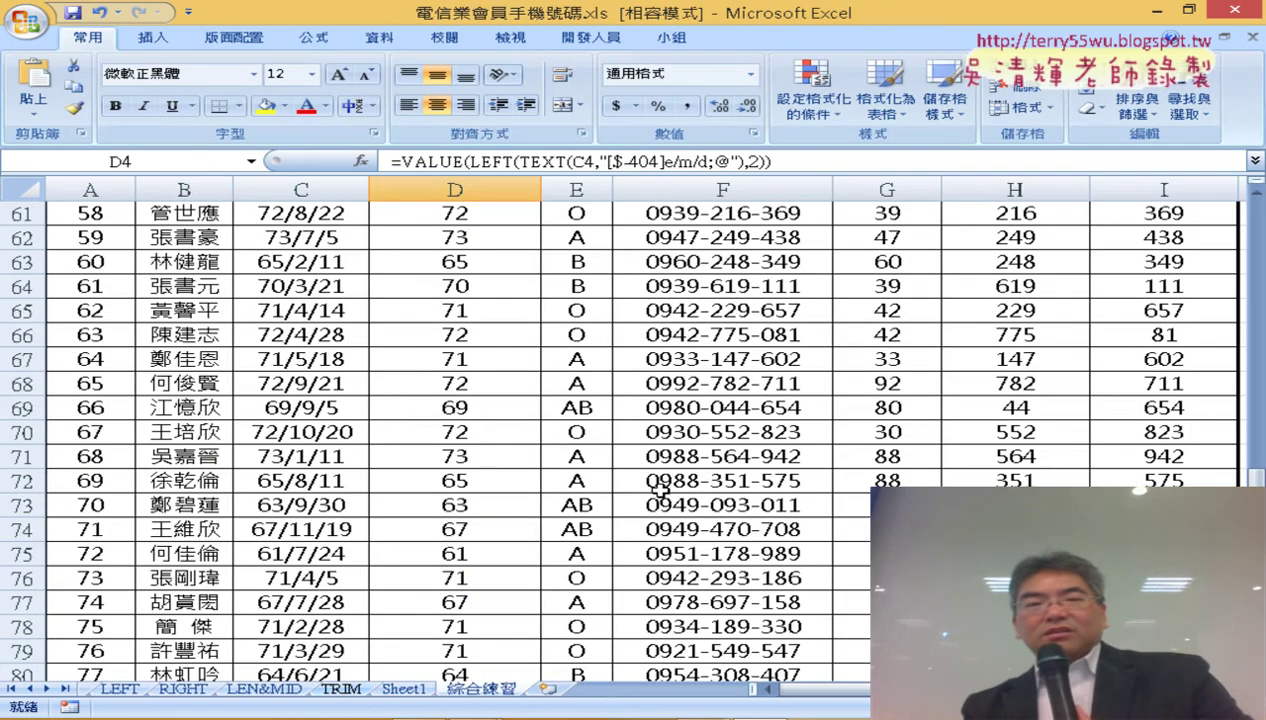
scroll(650, 503, up, 11)
scroll(650, 503, up, 8)
scroll(660, 512, up, 1)
scroll(678, 530, down, 1)
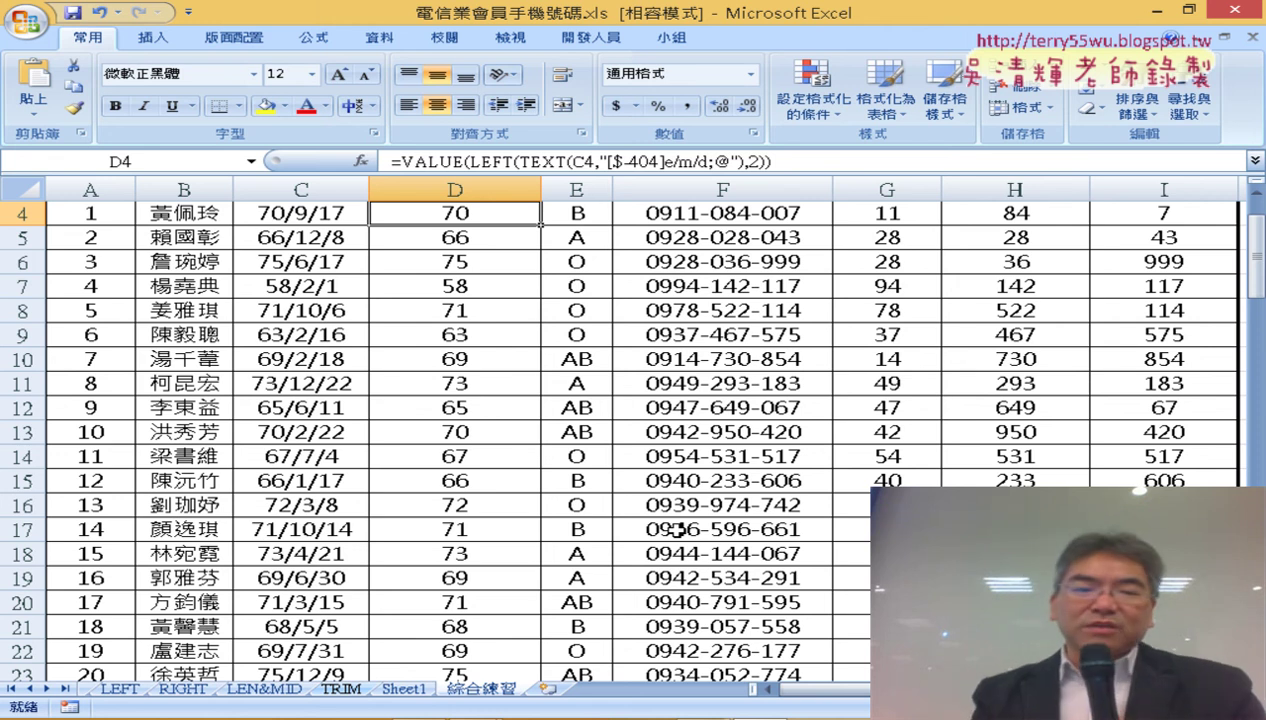
click(416, 689)
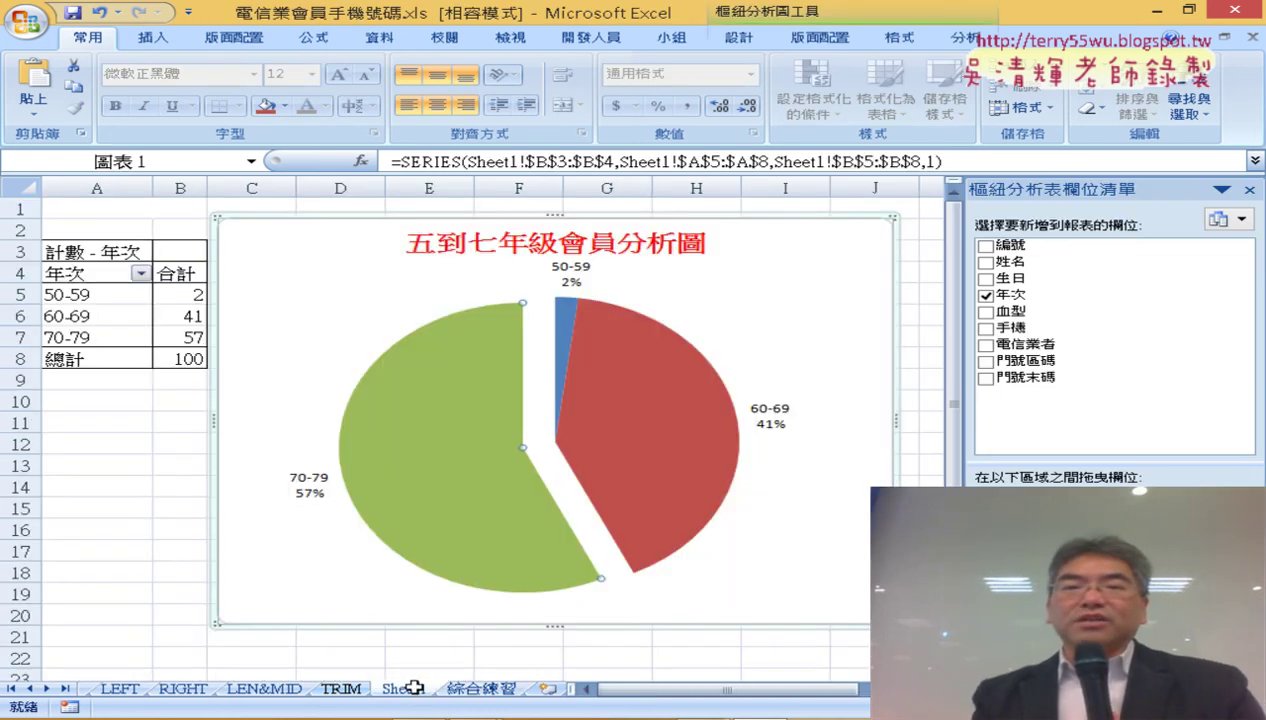
click(848, 217)
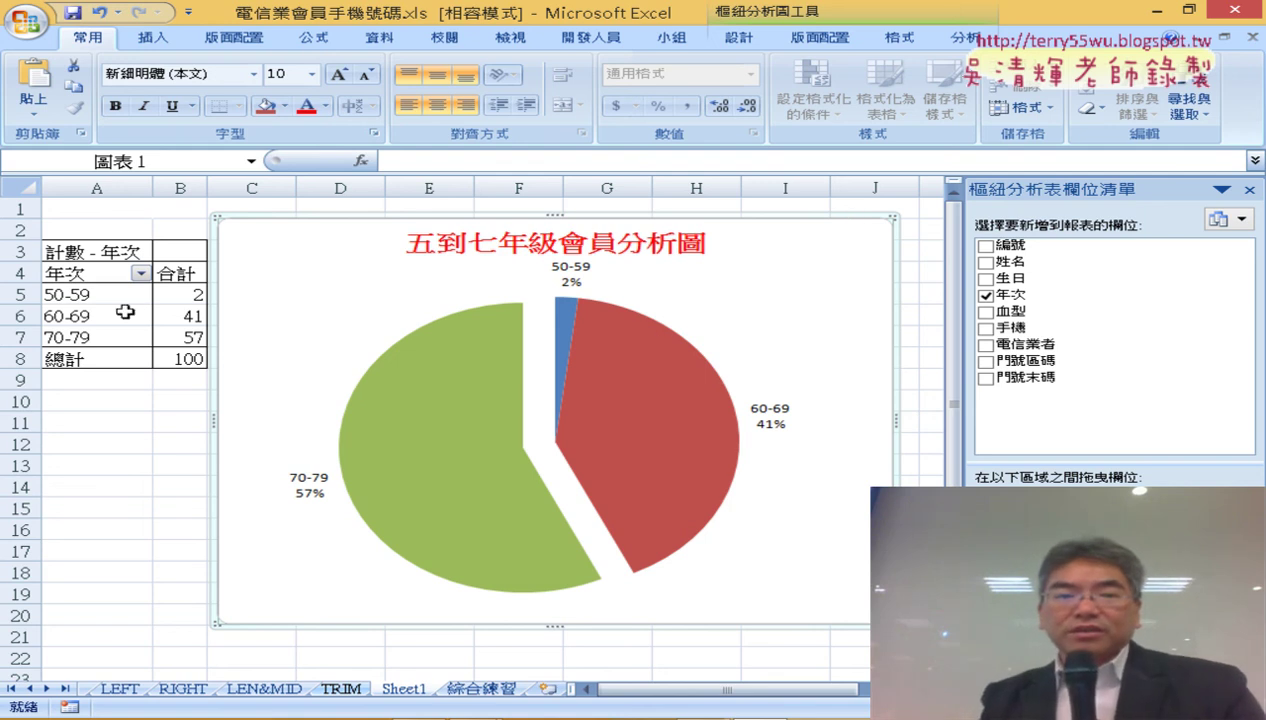
Step: Start a new PivotTable on 綜合練習 with source range A3:I103
click(481, 689)
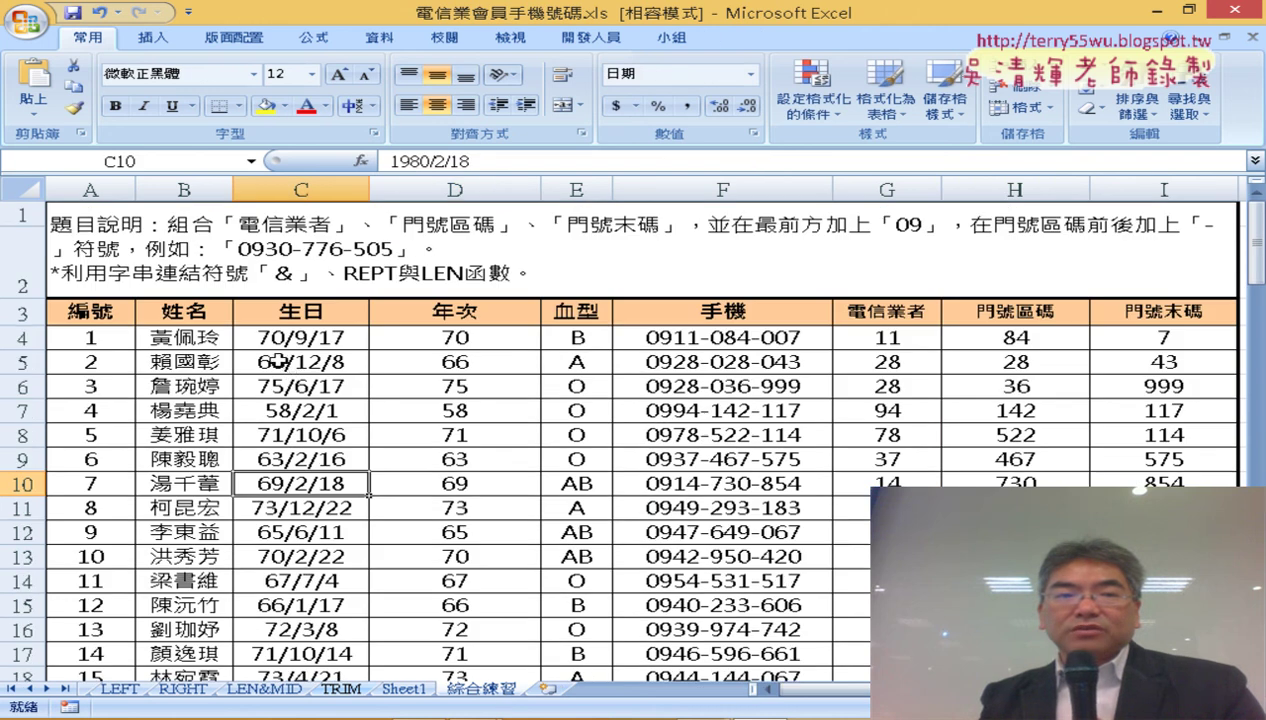
click(153, 37)
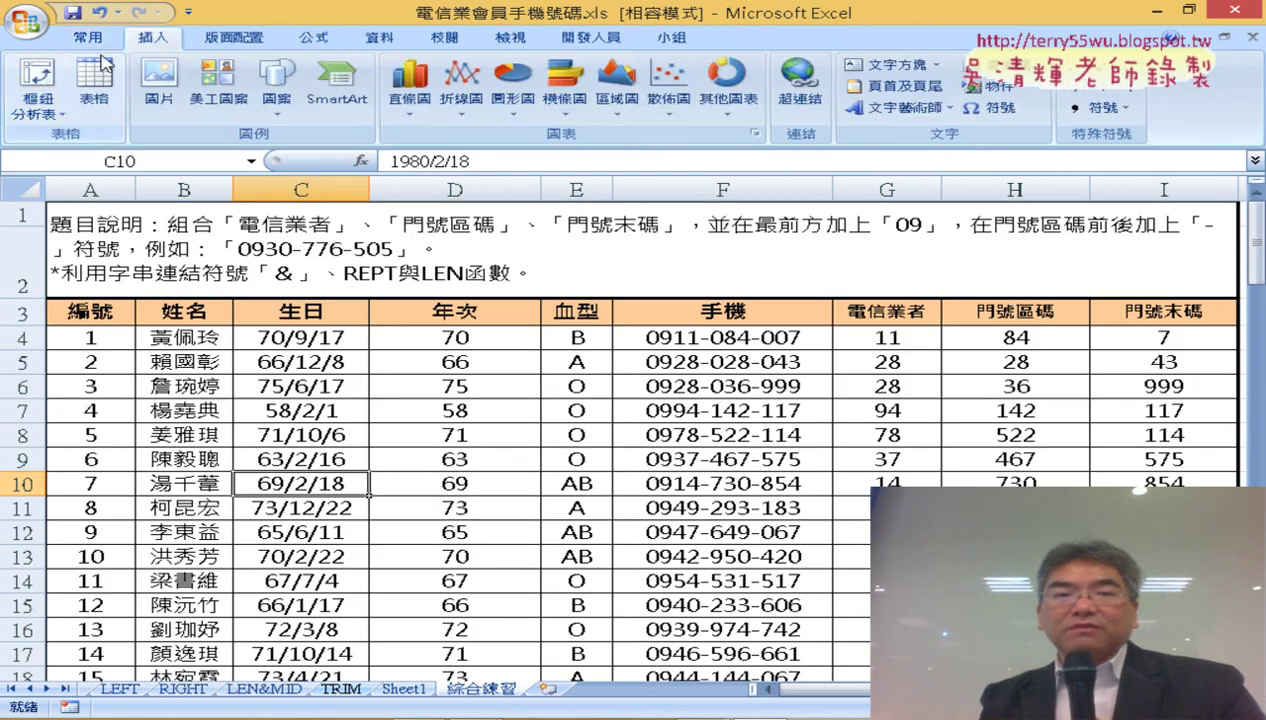
click(40, 80)
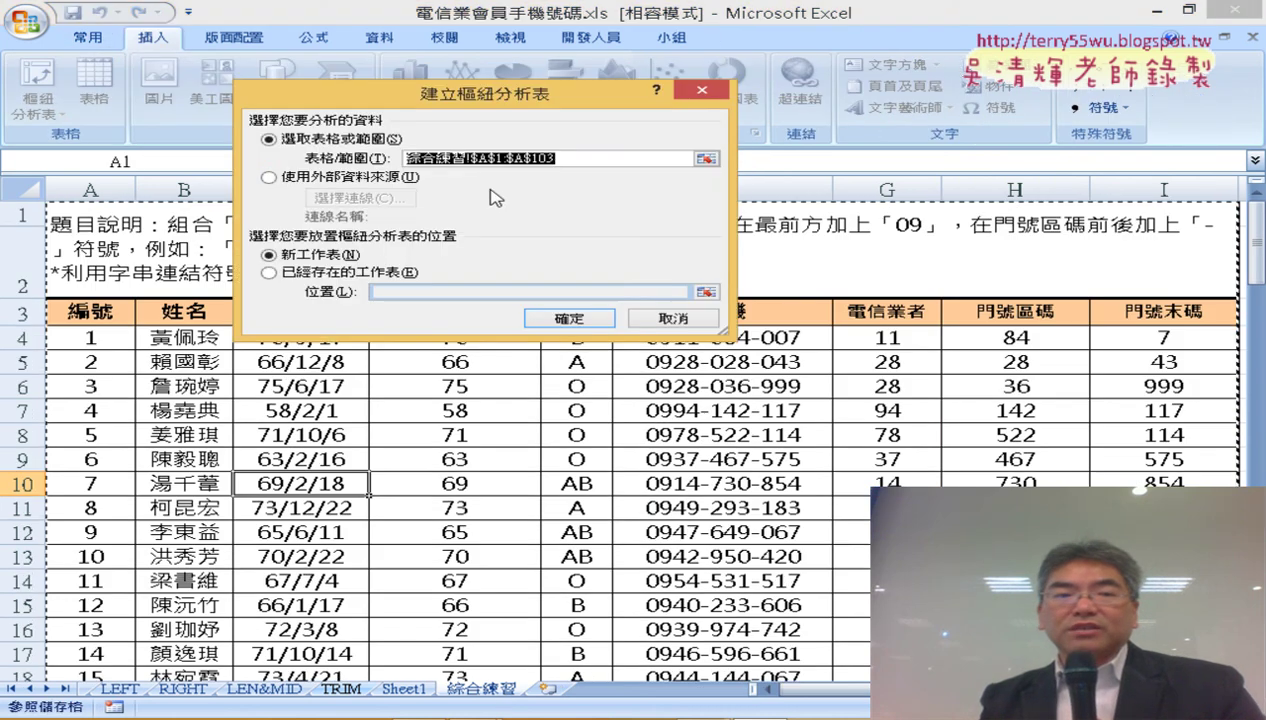
click(87, 312)
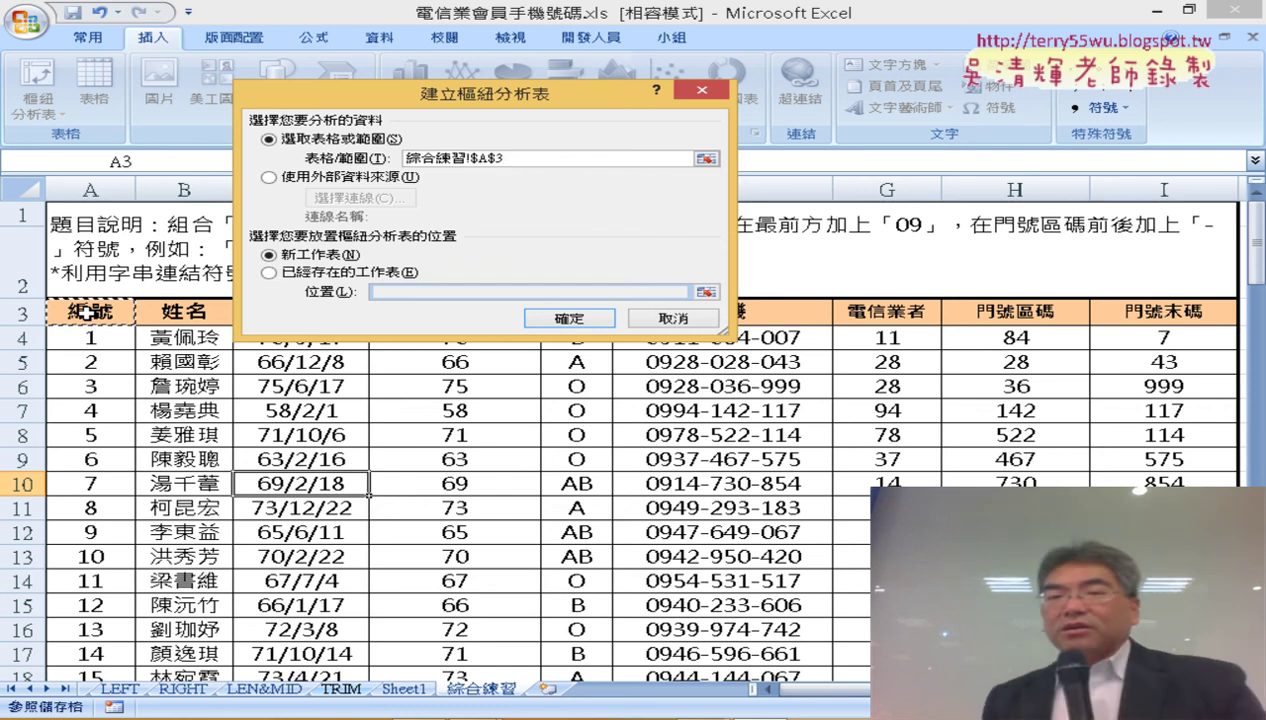
key(ctrl+shift+Right)
key(ctrl+shift+Down)
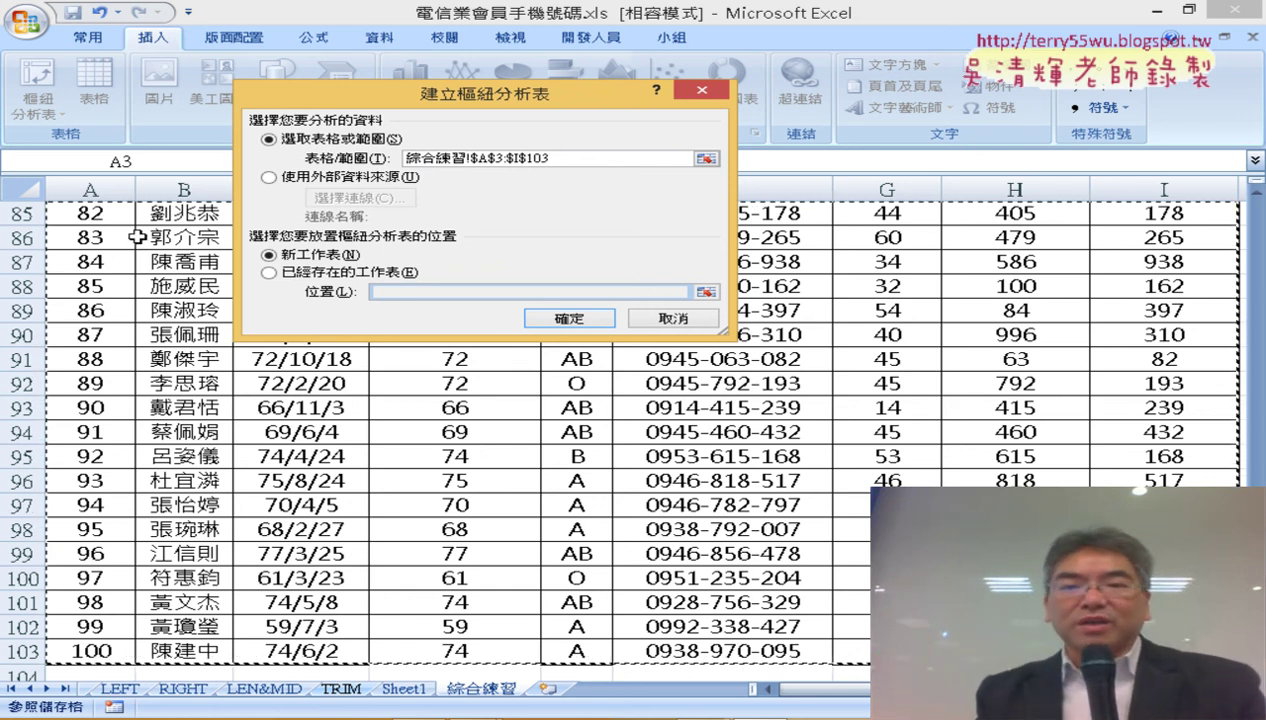
Step: Place the PivotTable on a new worksheet and count 年次 in the Values area
click(551, 318)
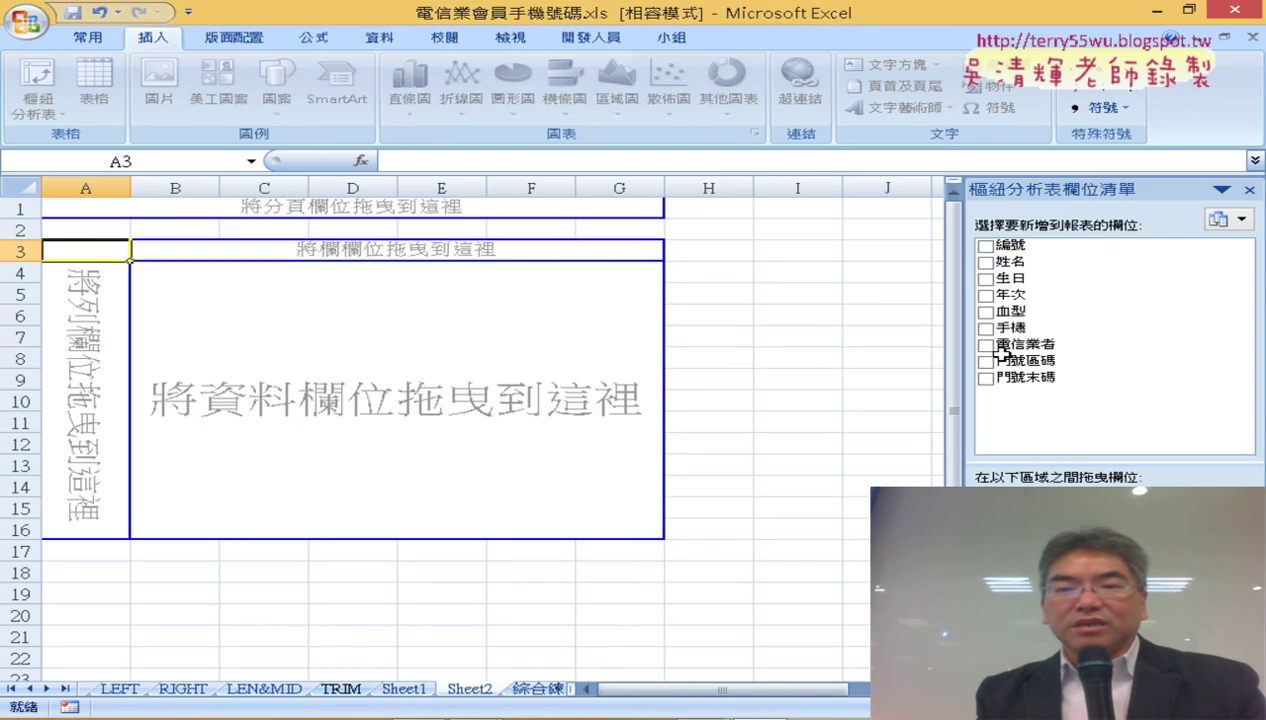
click(1010, 294)
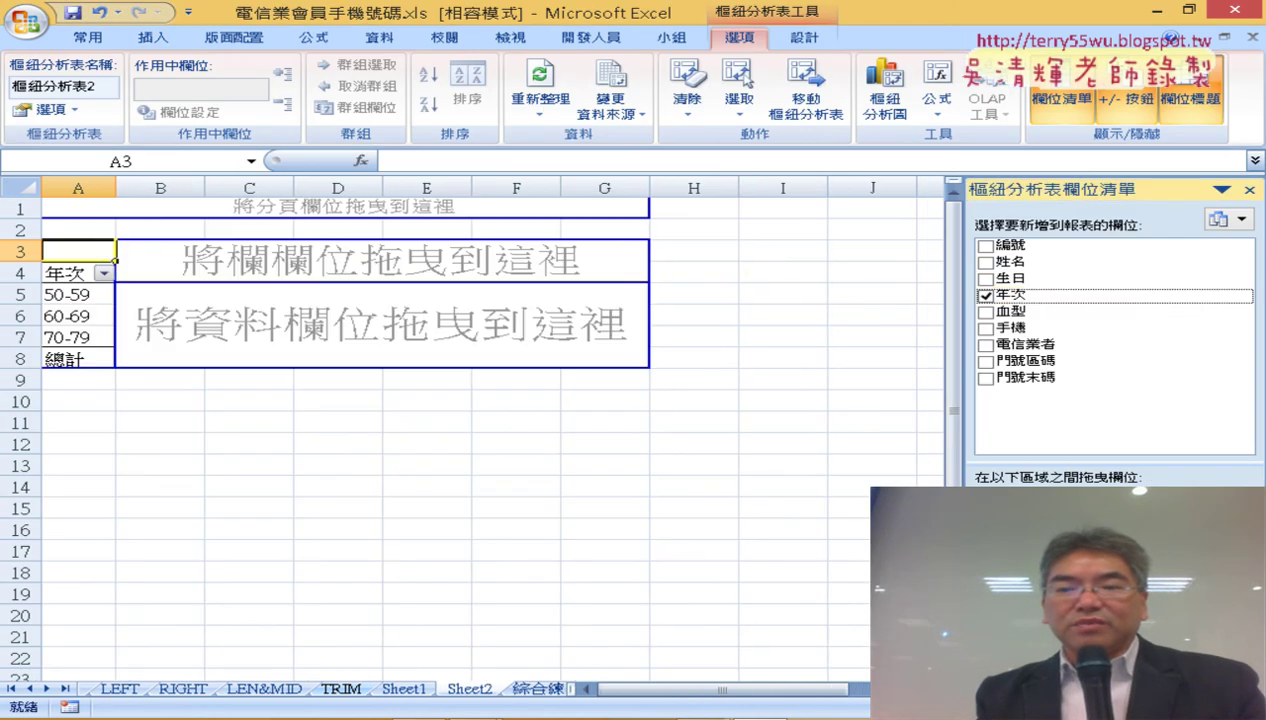
click(1072, 486)
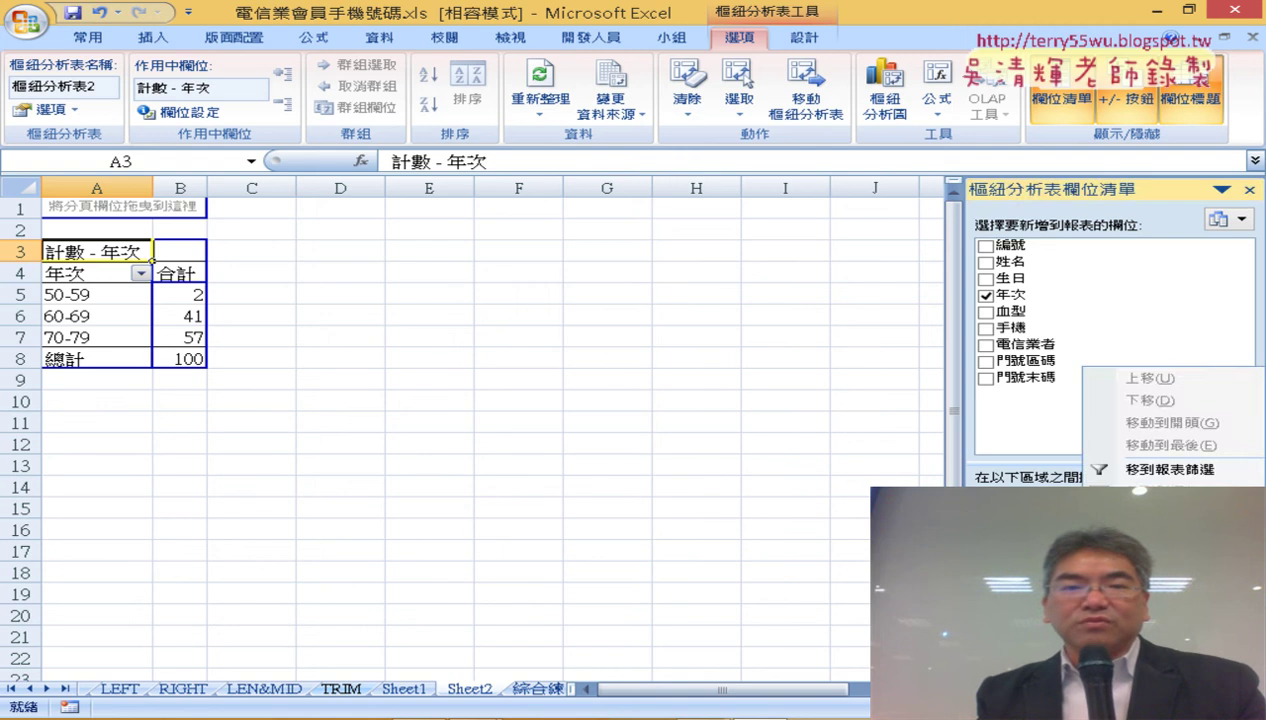
click(1090, 469)
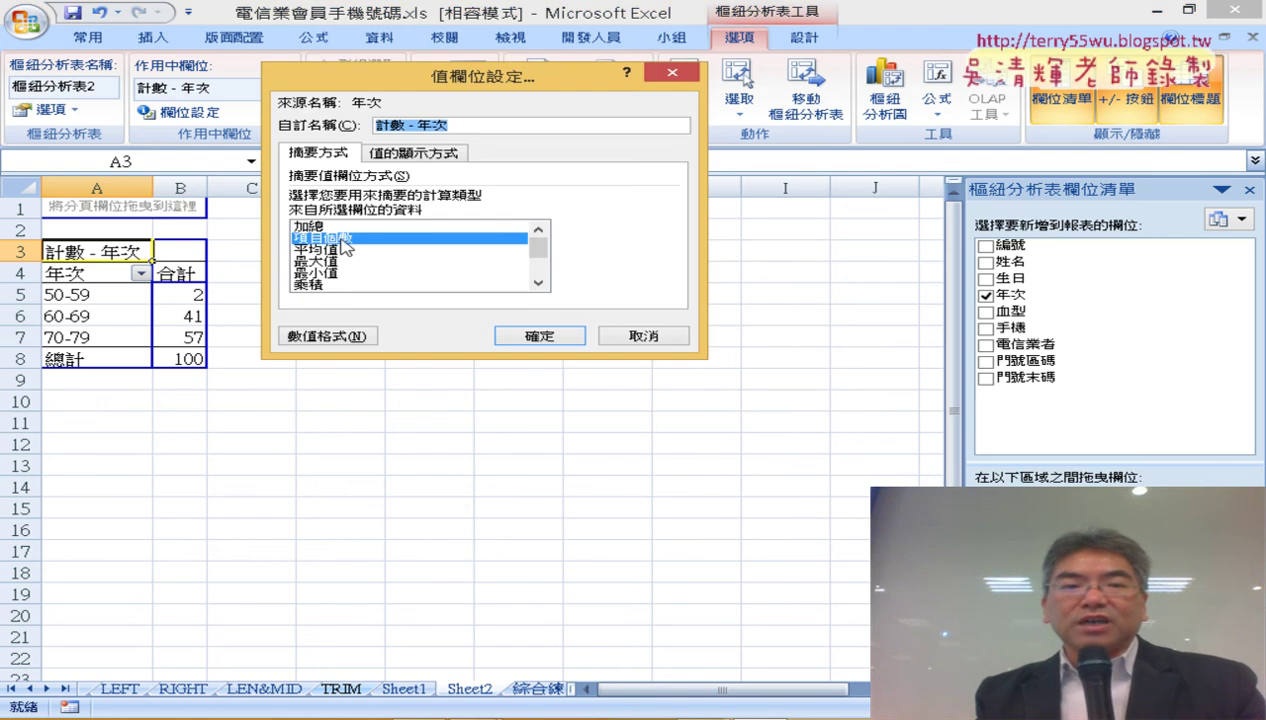
click(572, 338)
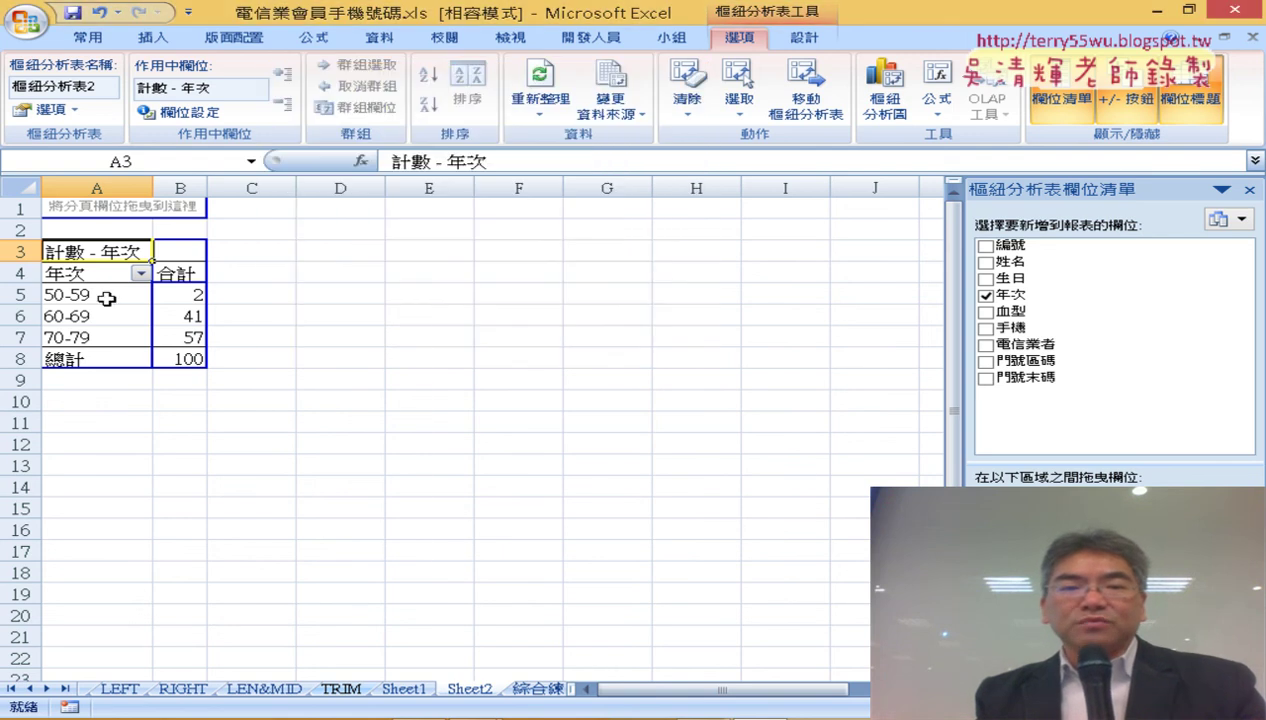
Step: Check that birth-year rows are grouped by 10, leaving the grouping unchanged
right_click(106, 298)
click(193, 485)
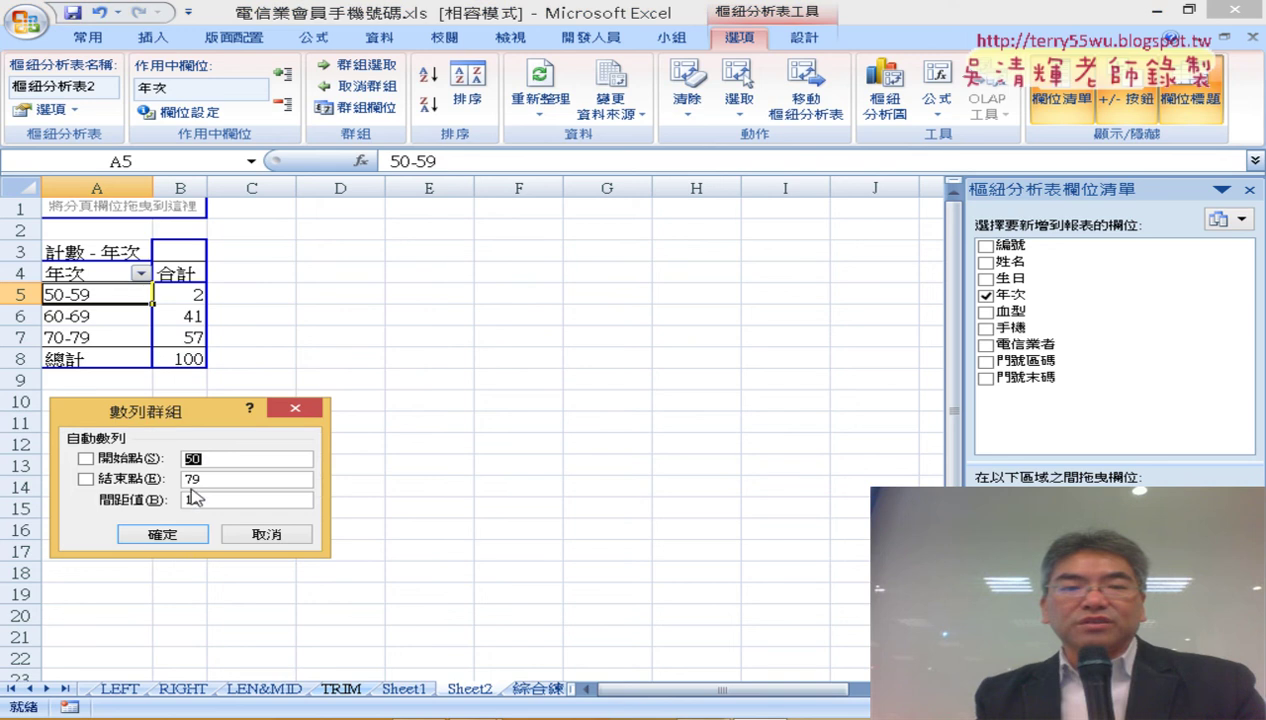
drag(166, 405, 471, 175)
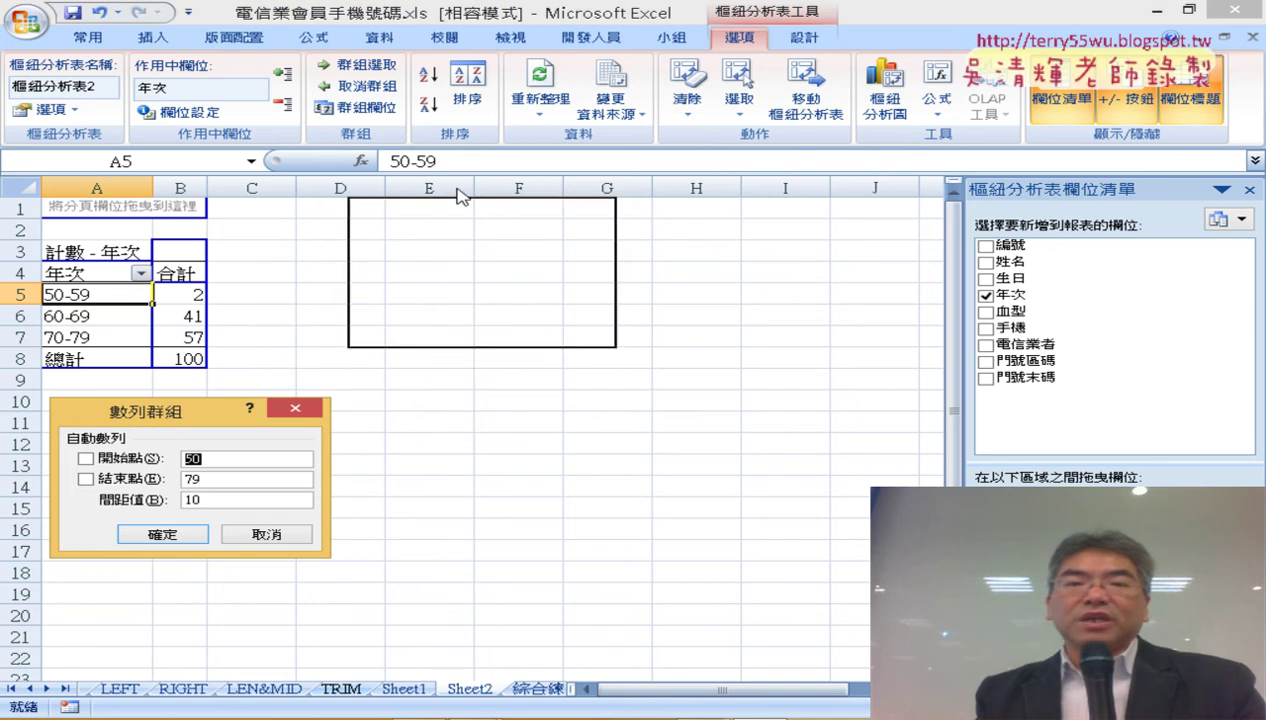
click(540, 271)
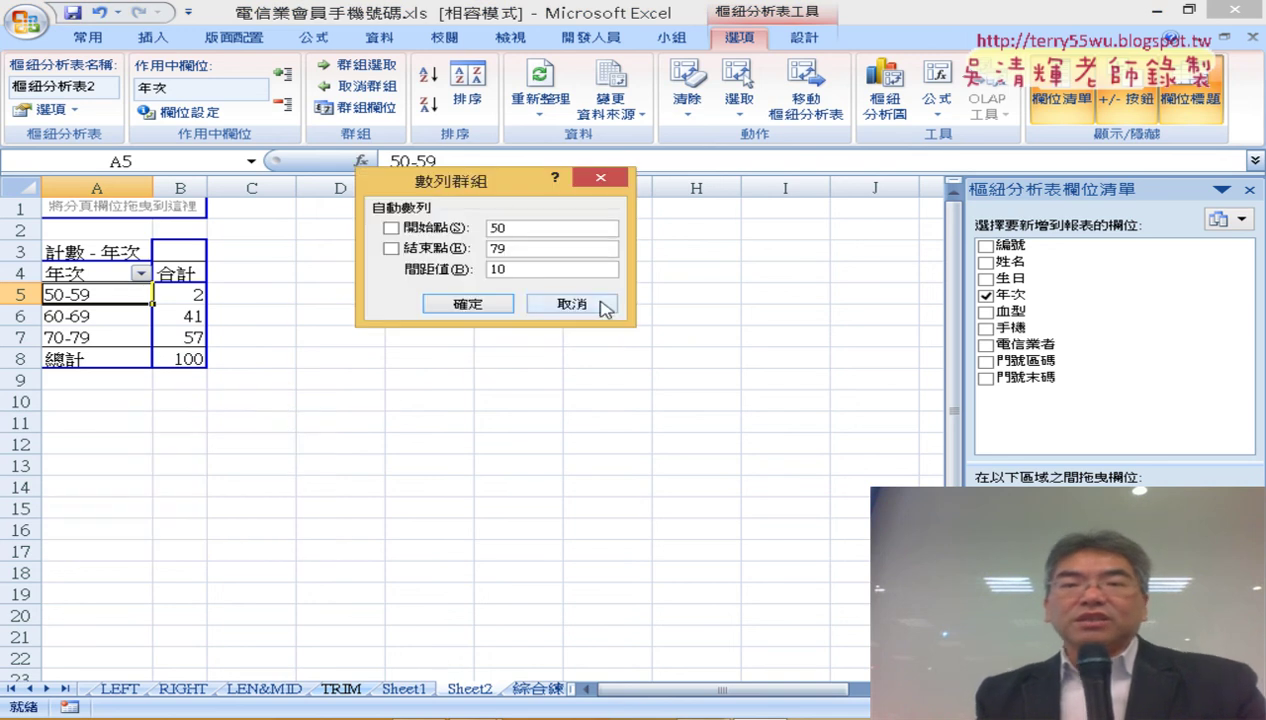
click(600, 302)
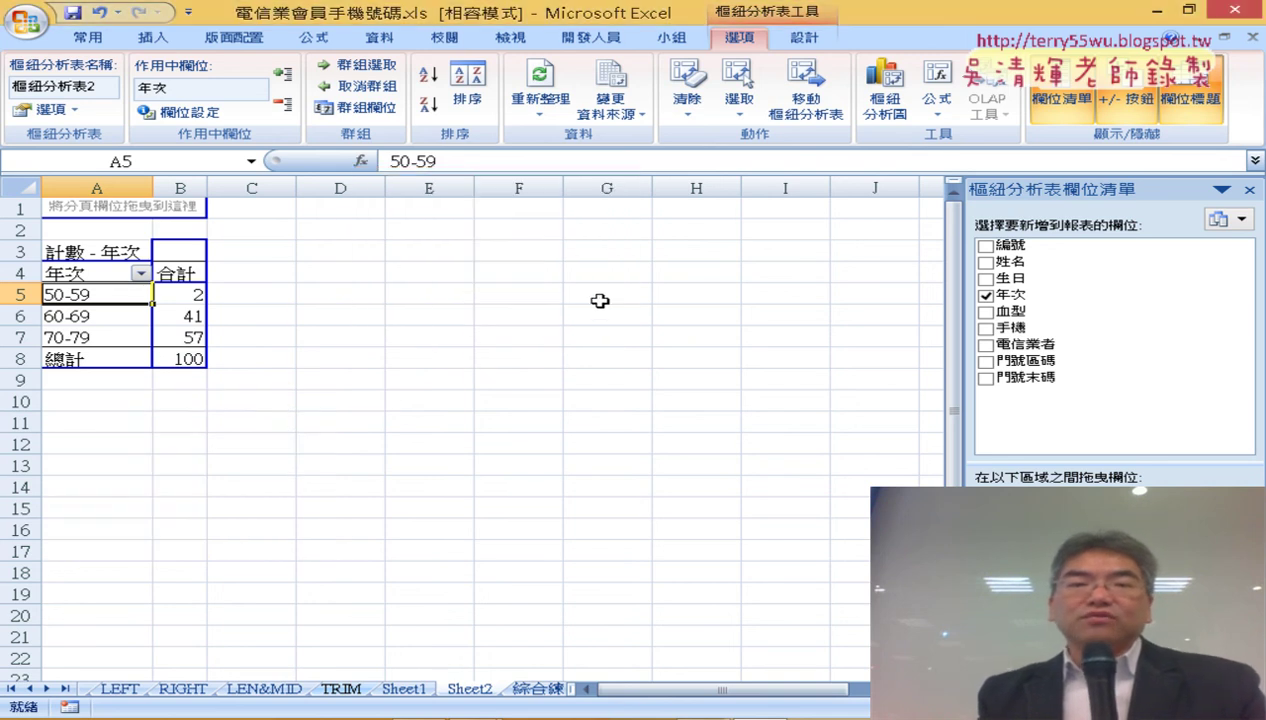
Step: Insert a plain pie PivotChart for the pivot table and close the filter pane
click(901, 106)
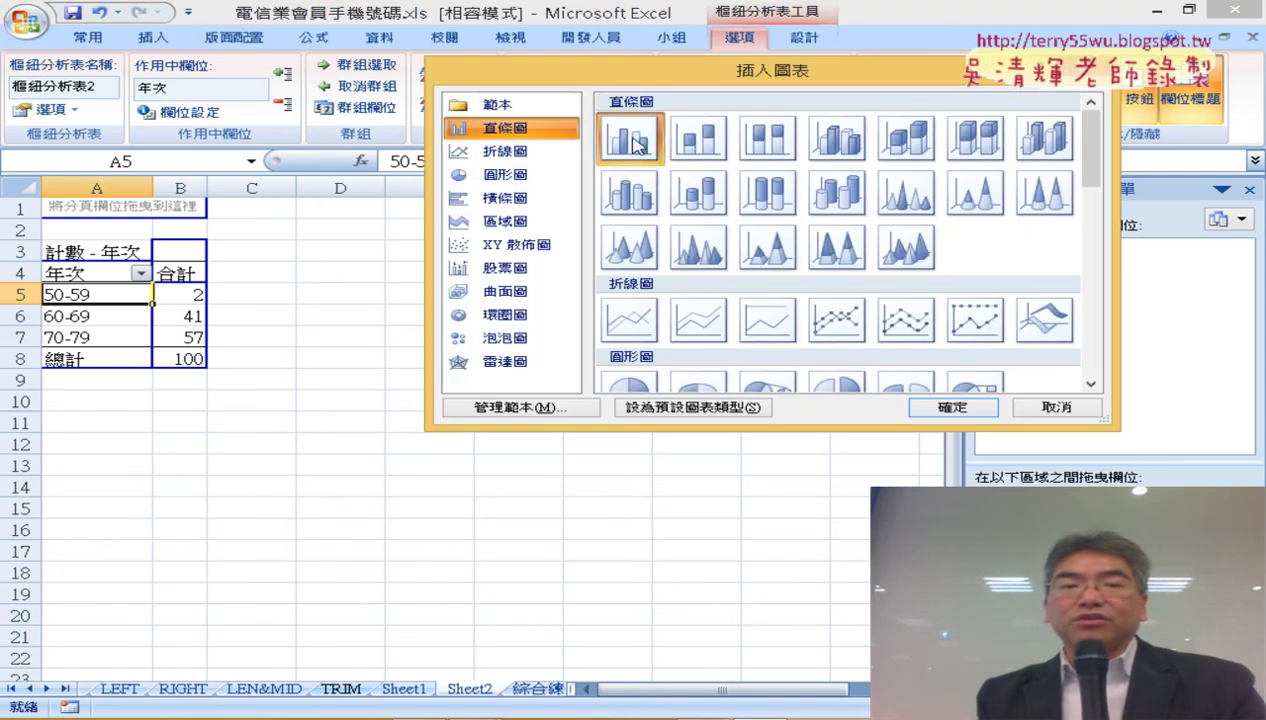
click(497, 174)
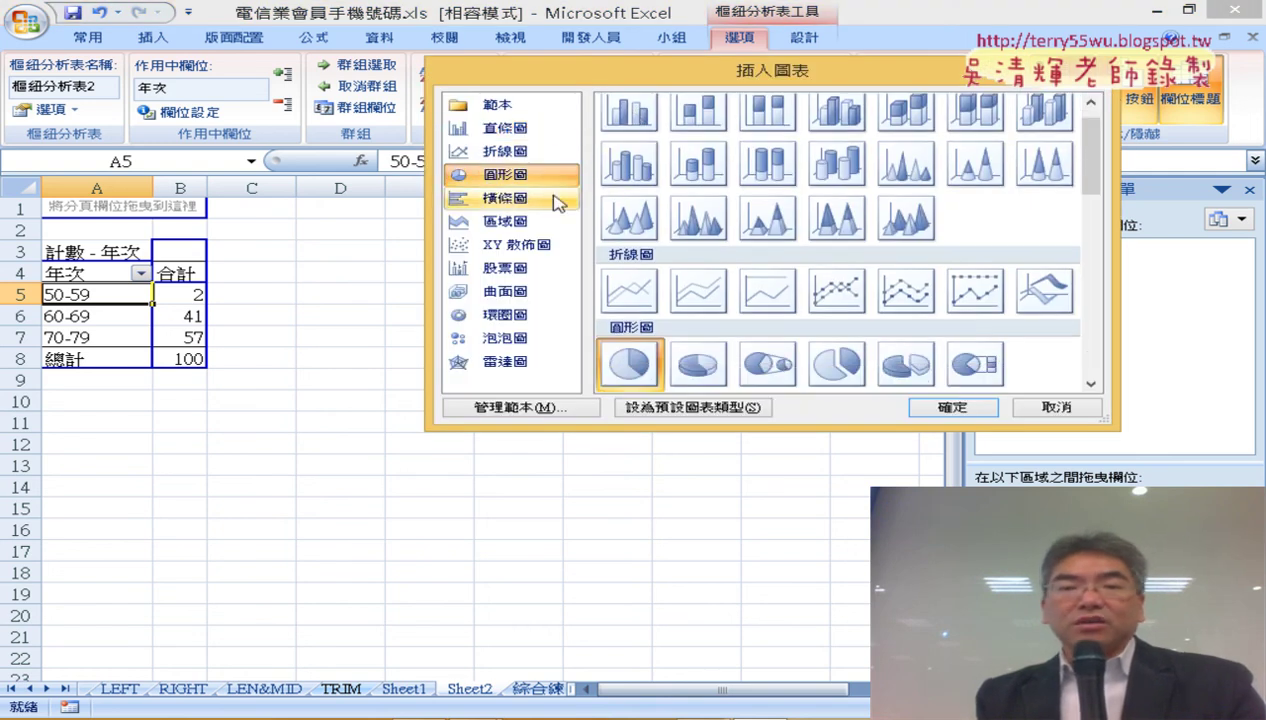
double_click(640, 360)
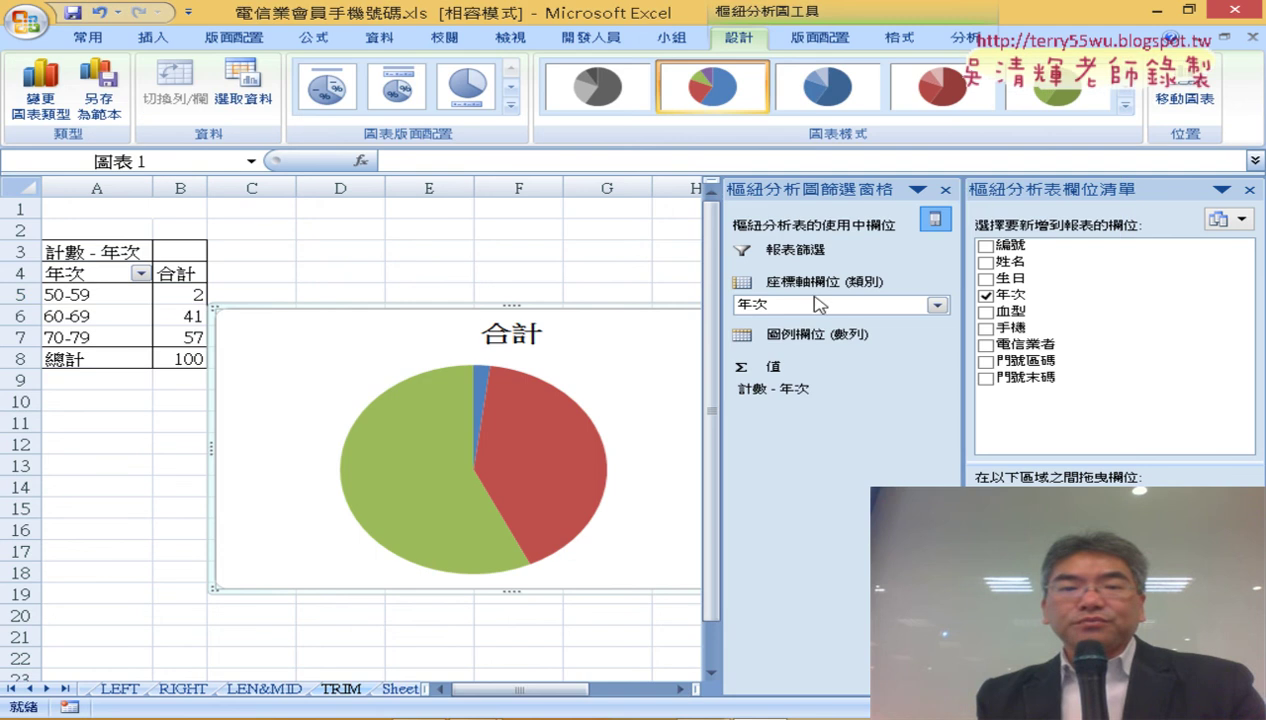
click(953, 188)
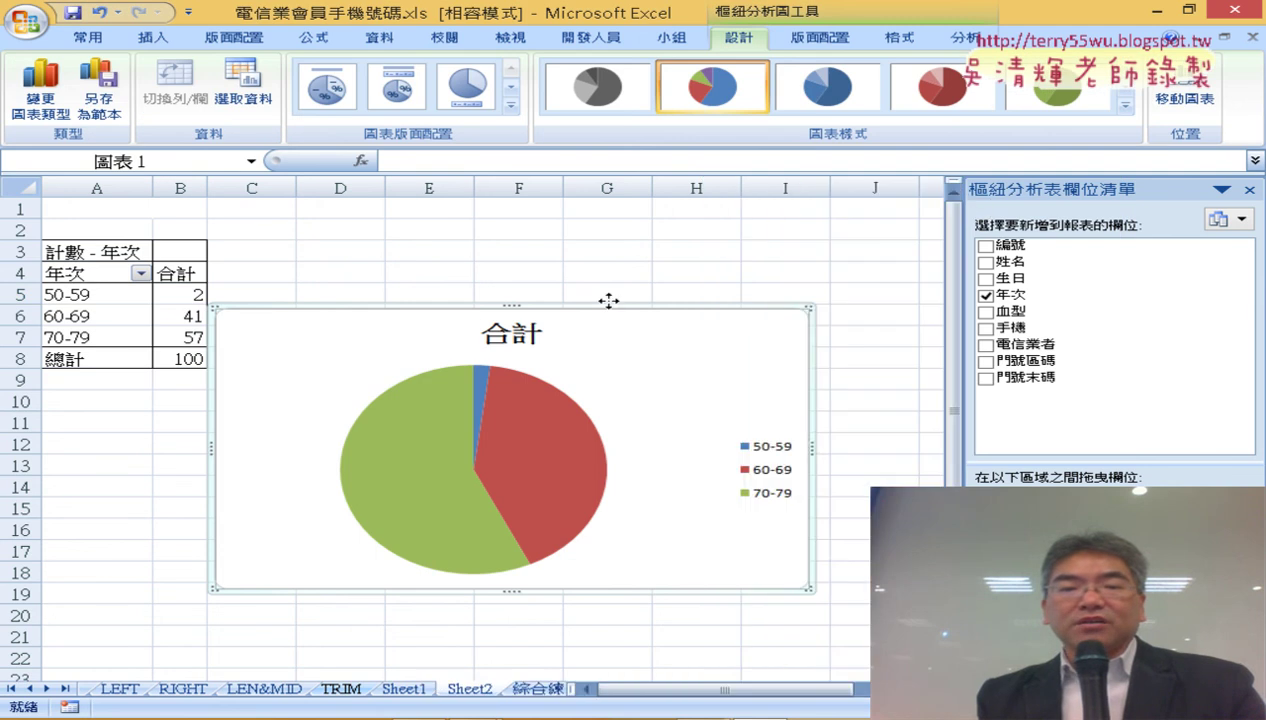
Step: Move the pie chart up to row 5, enlarge it, and delete its legend
drag(609, 301, 614, 206)
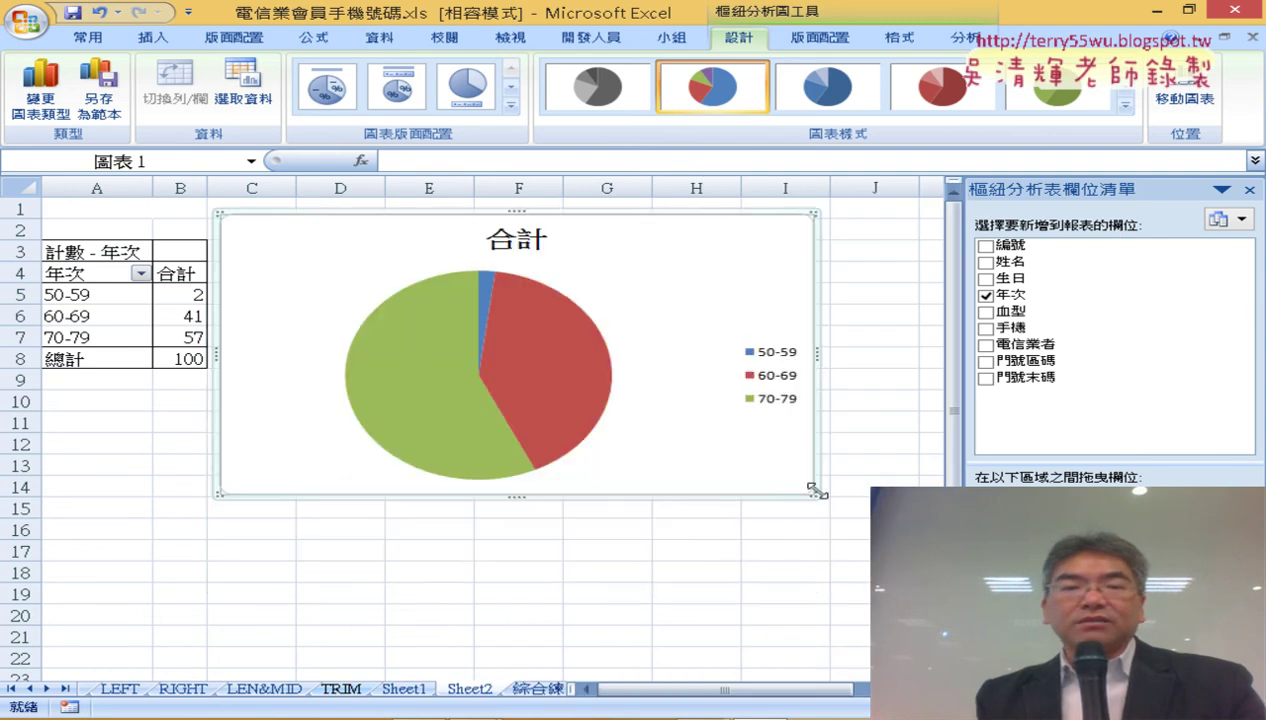
drag(815, 490, 932, 557)
click(566, 237)
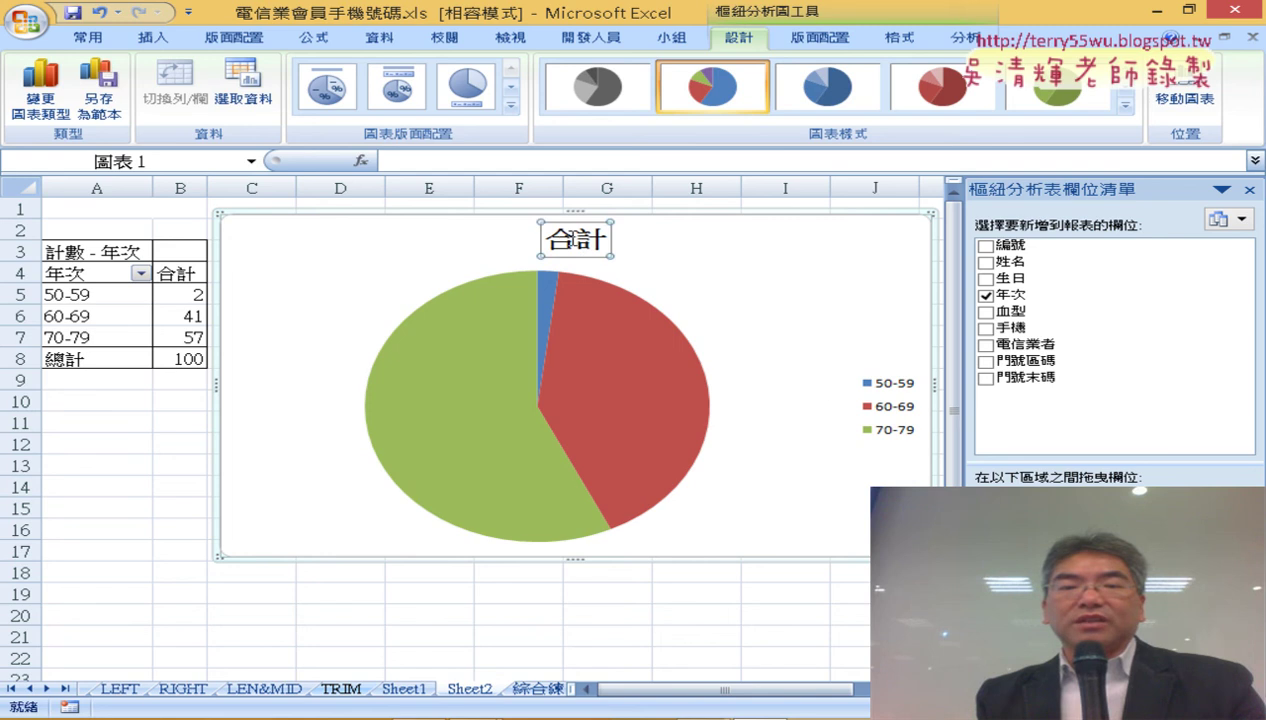
click(878, 396)
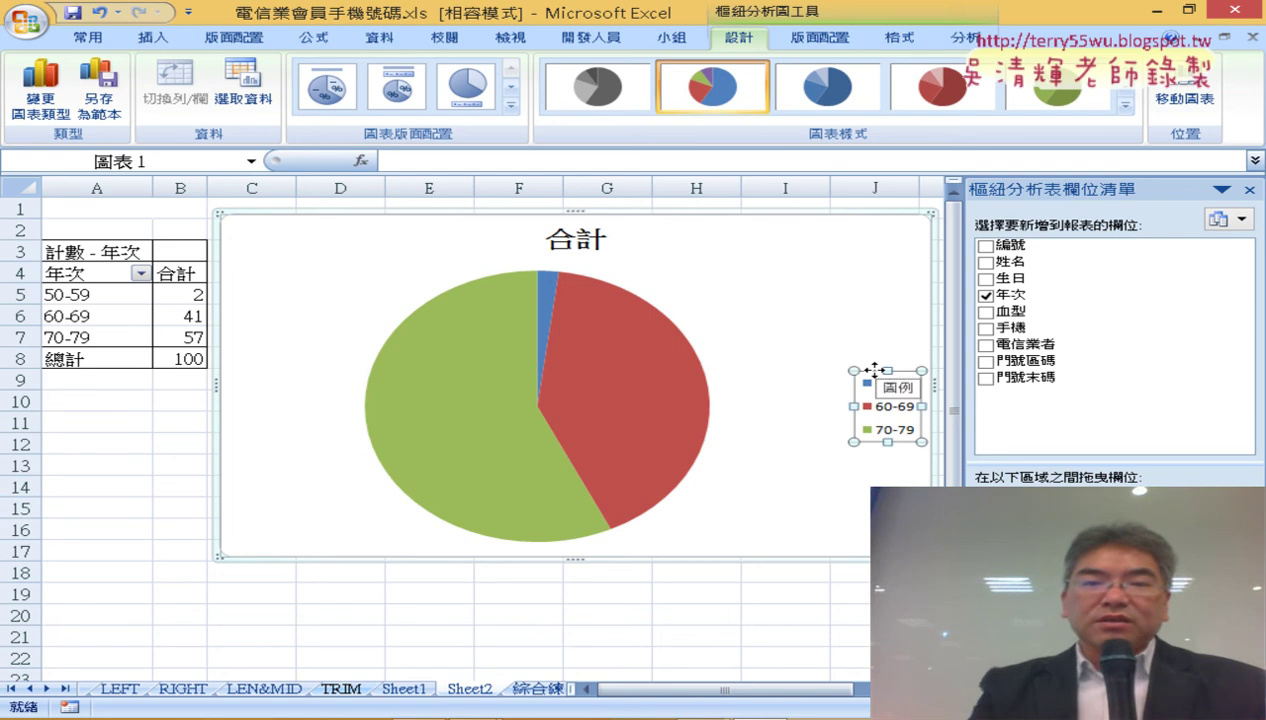
key(Delete)
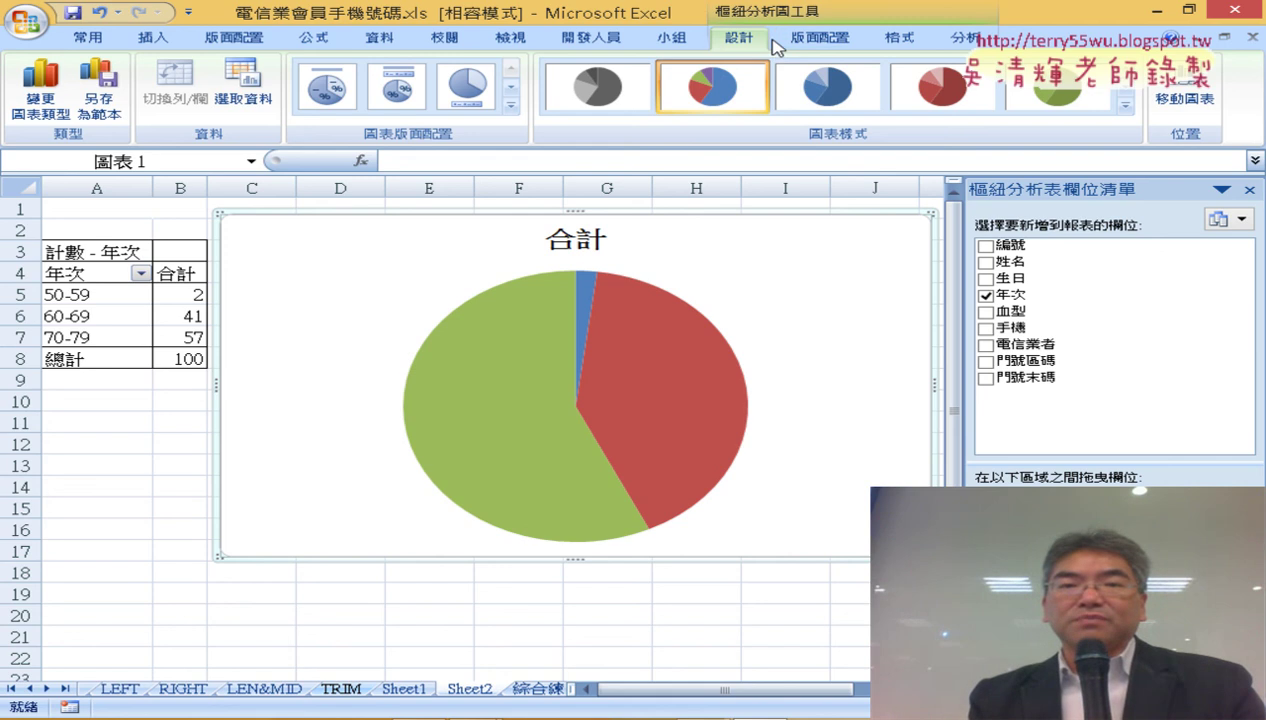
Step: Add Outside End data labels showing category name and percentage instead of value
click(804, 42)
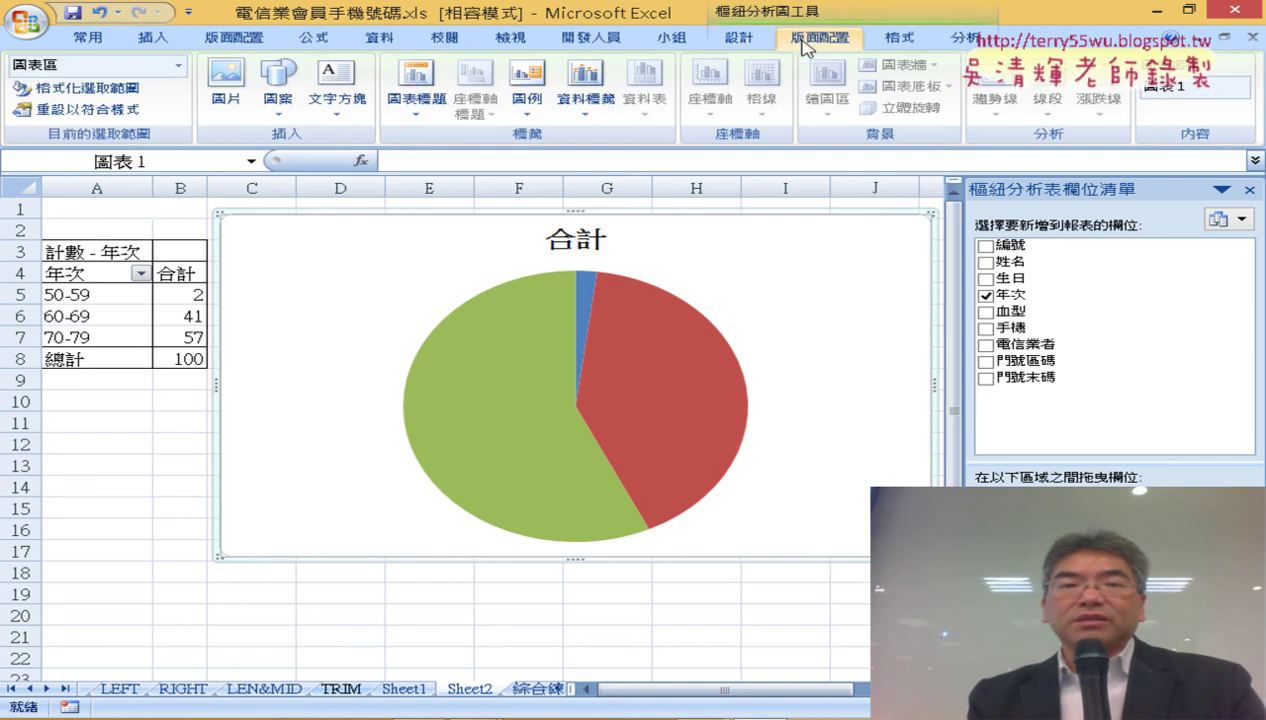
click(583, 108)
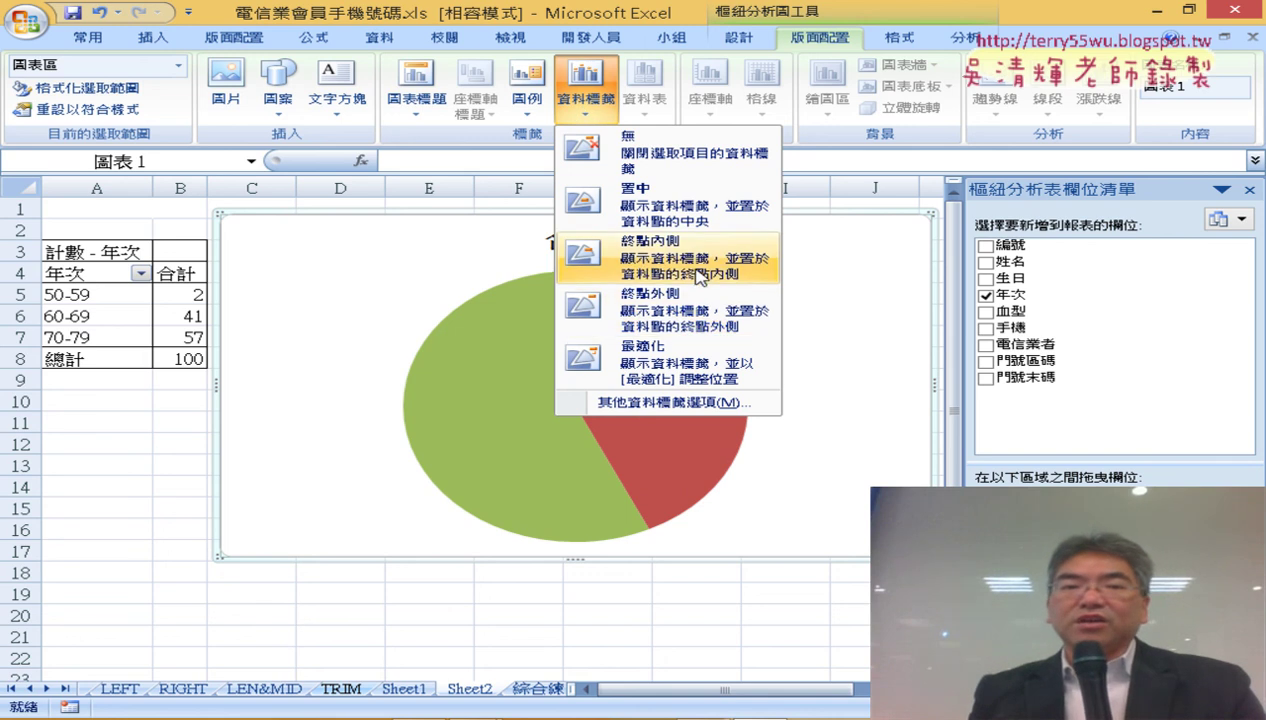
click(688, 316)
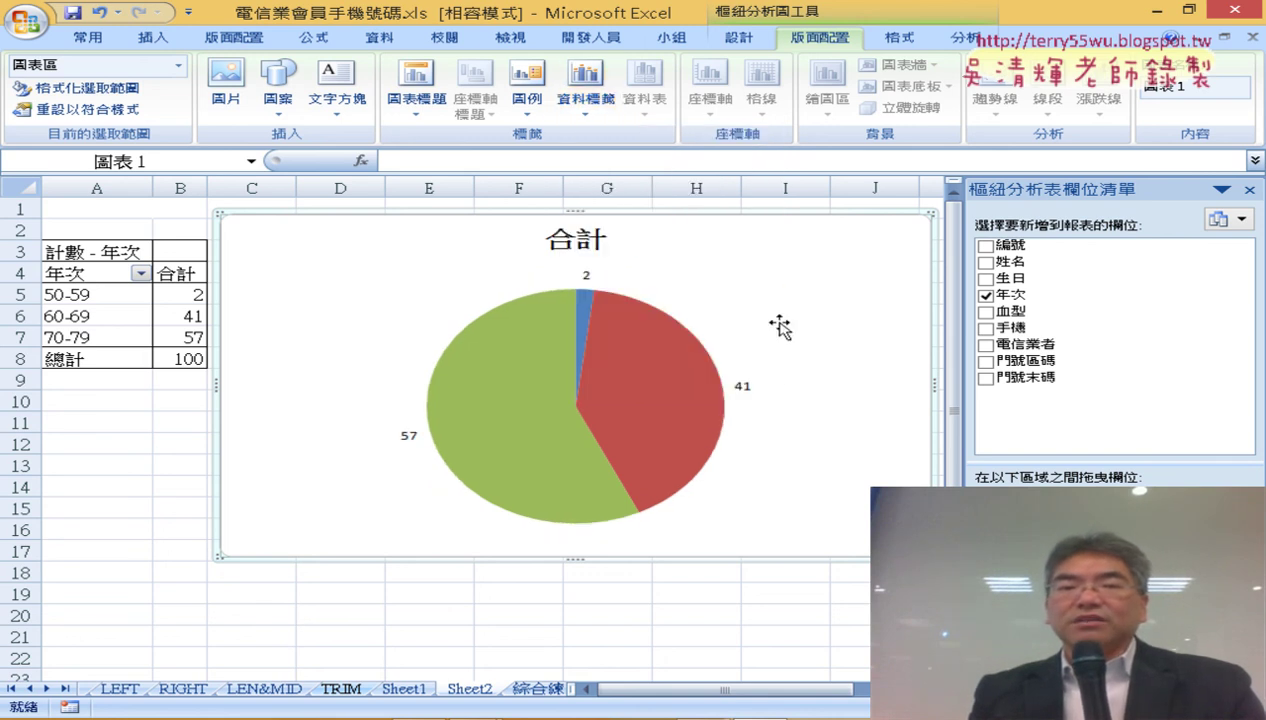
right_click(589, 281)
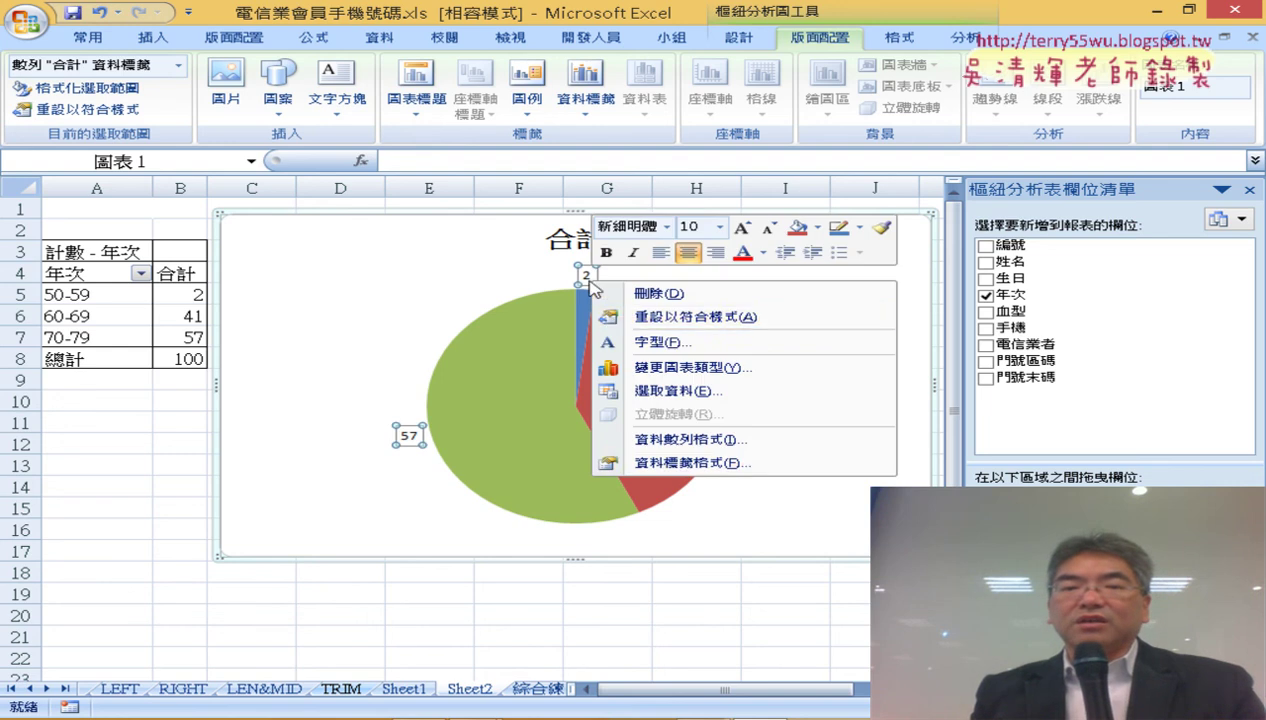
click(684, 464)
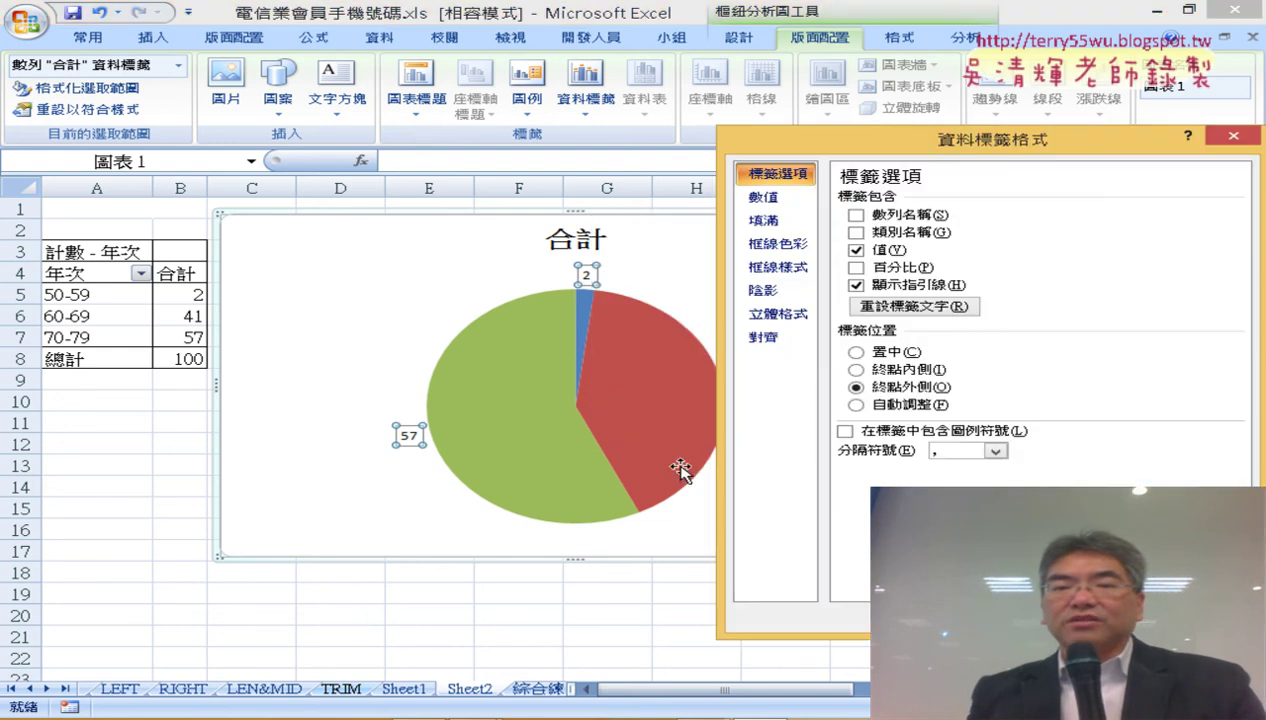
click(900, 248)
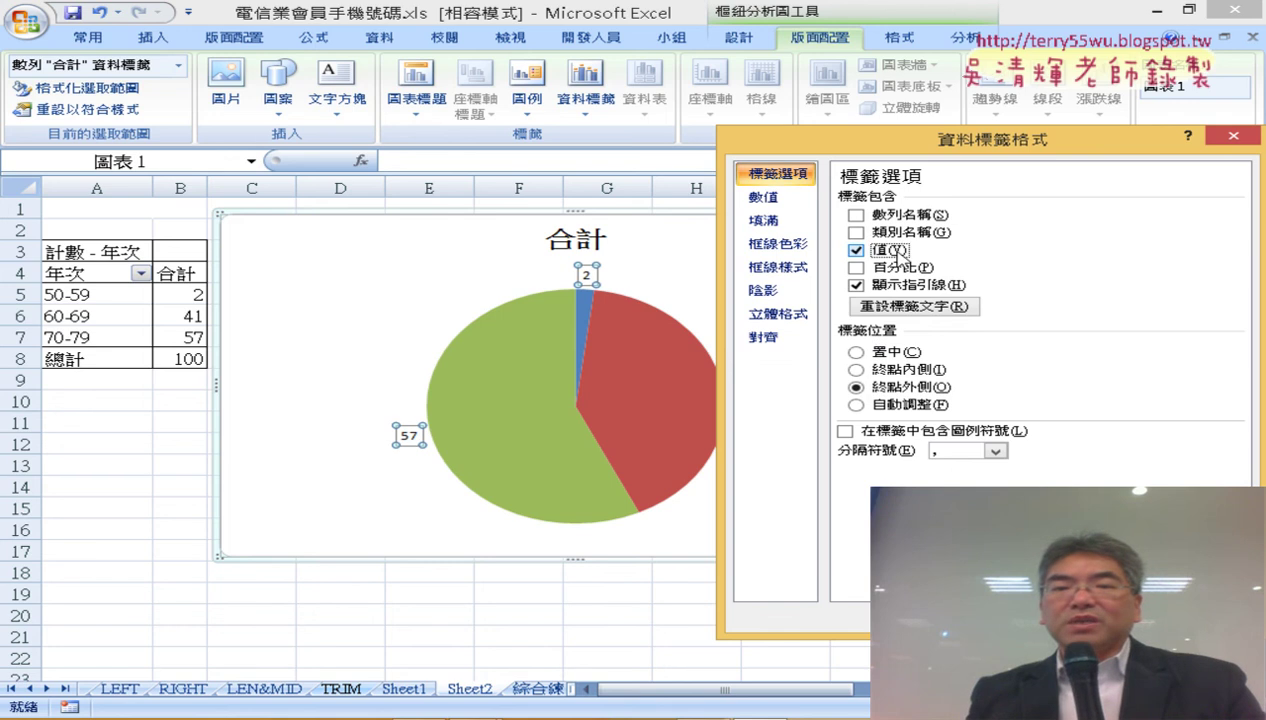
click(903, 231)
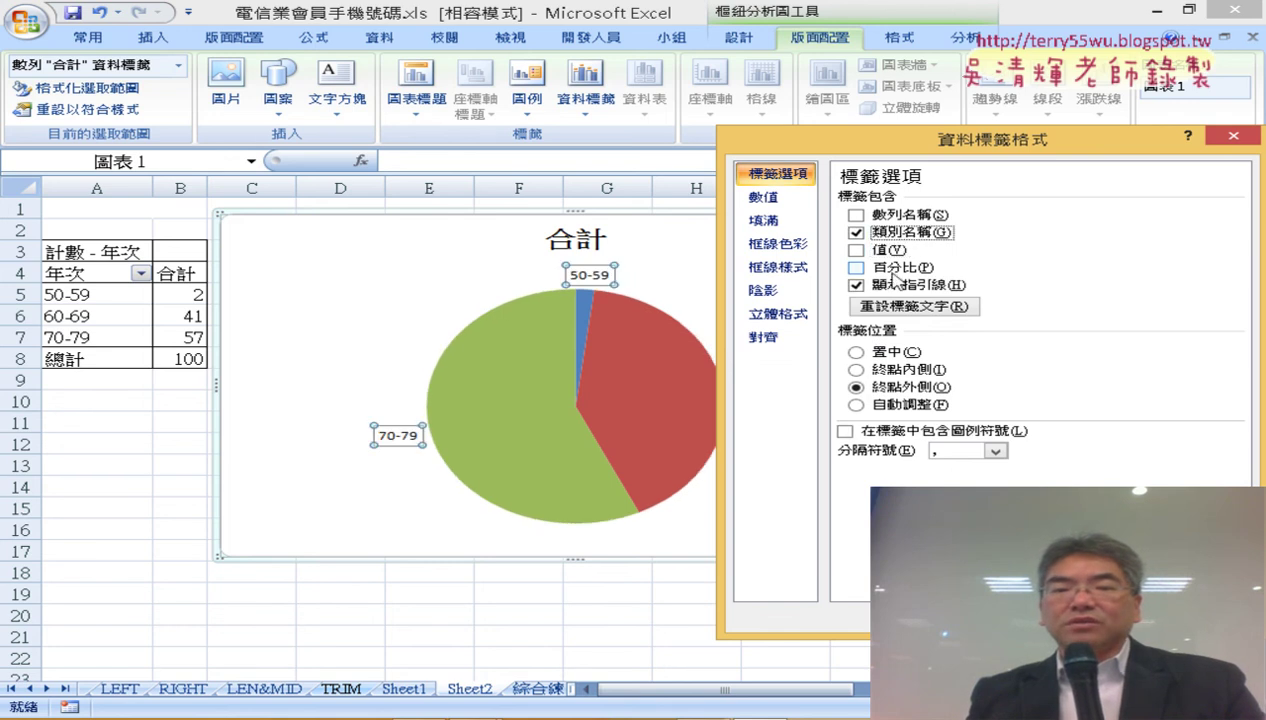
click(892, 272)
key(Escape)
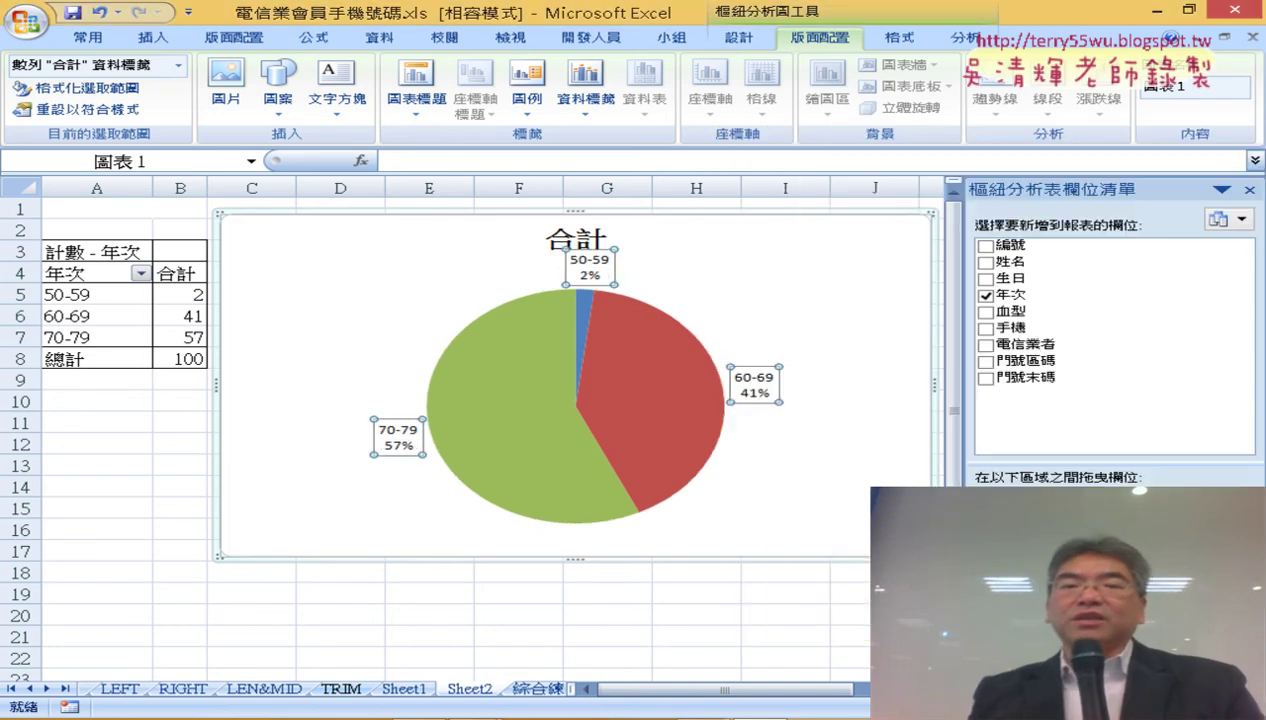
Step: Pull the 70-79 (57%) slice out of the pie
click(302, 283)
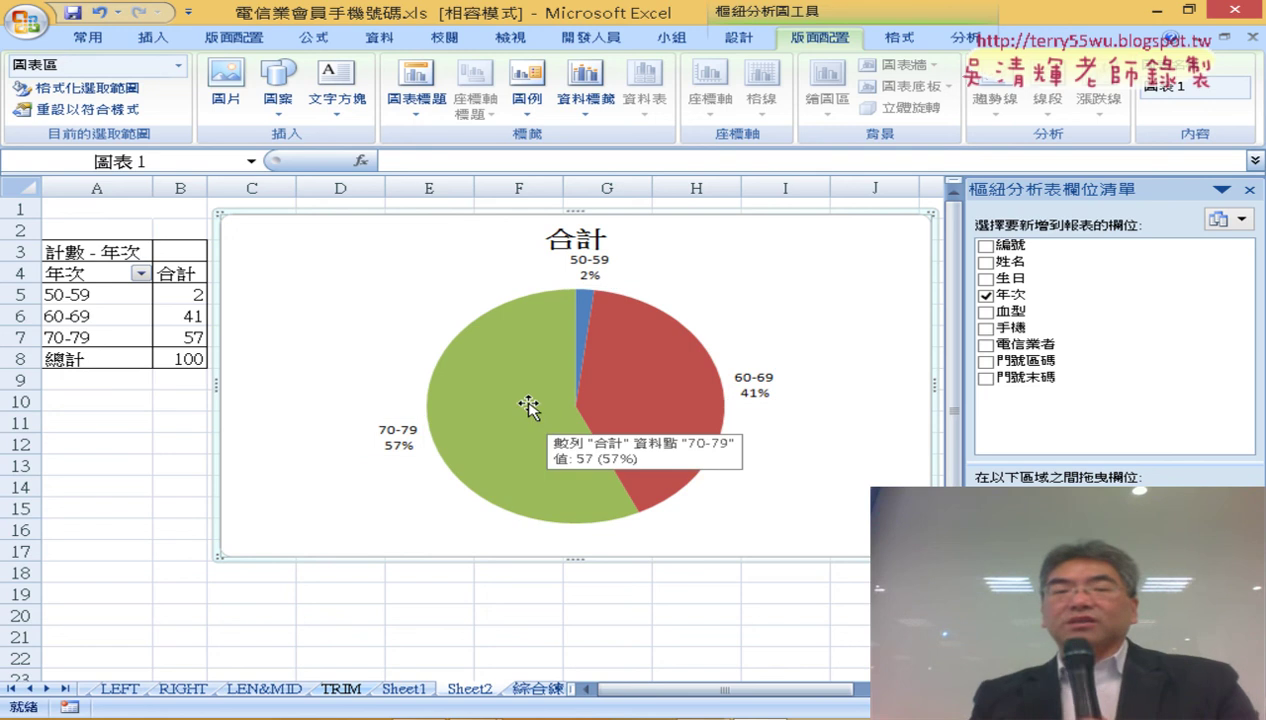
click(506, 373)
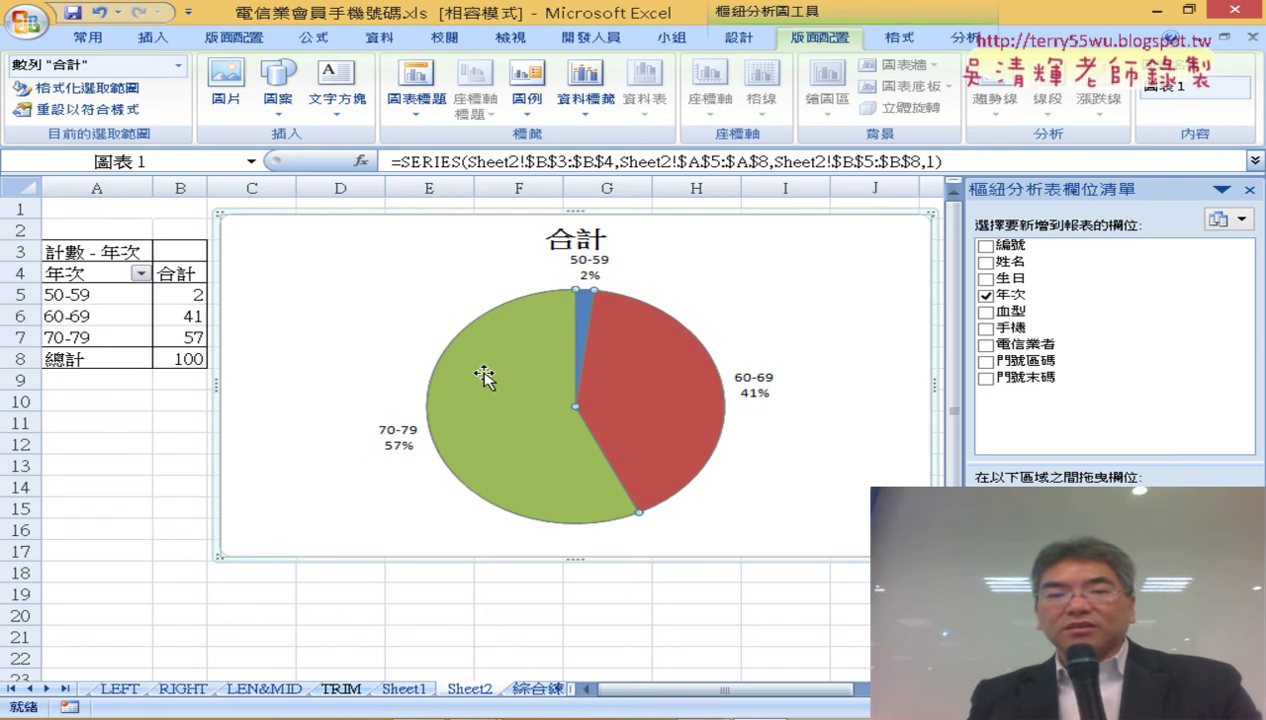
click(500, 395)
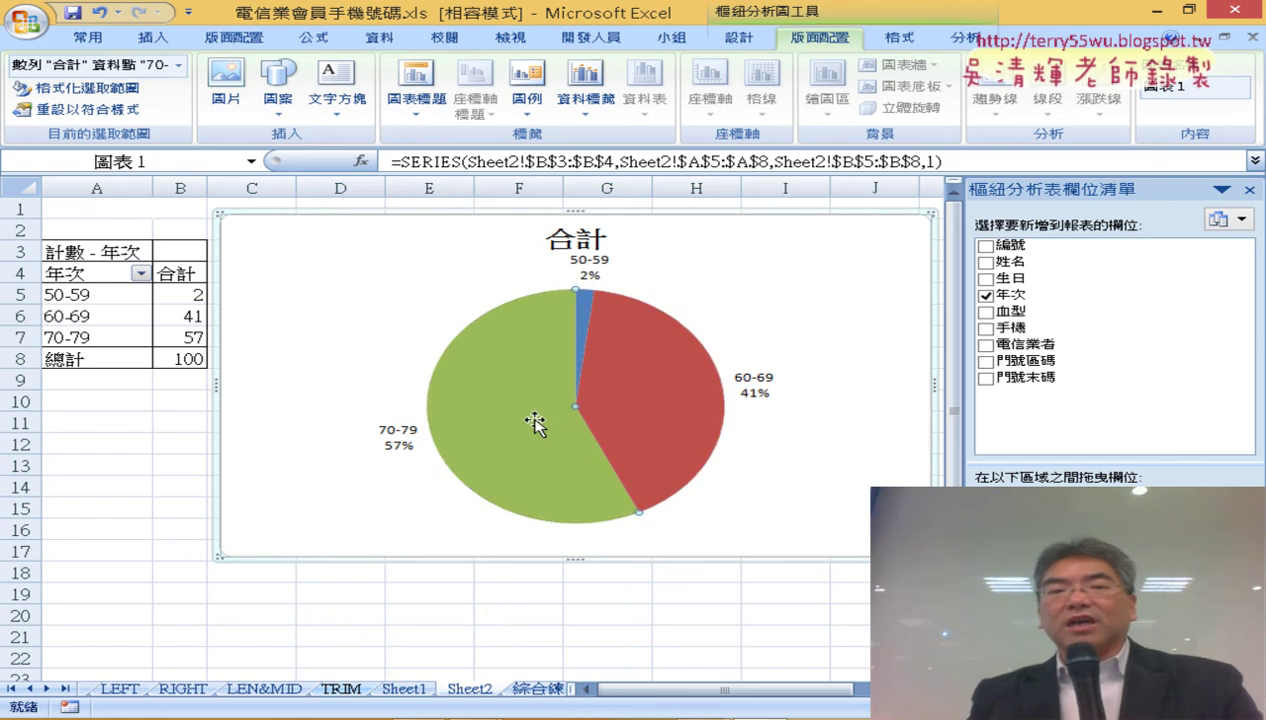
drag(521, 416, 494, 424)
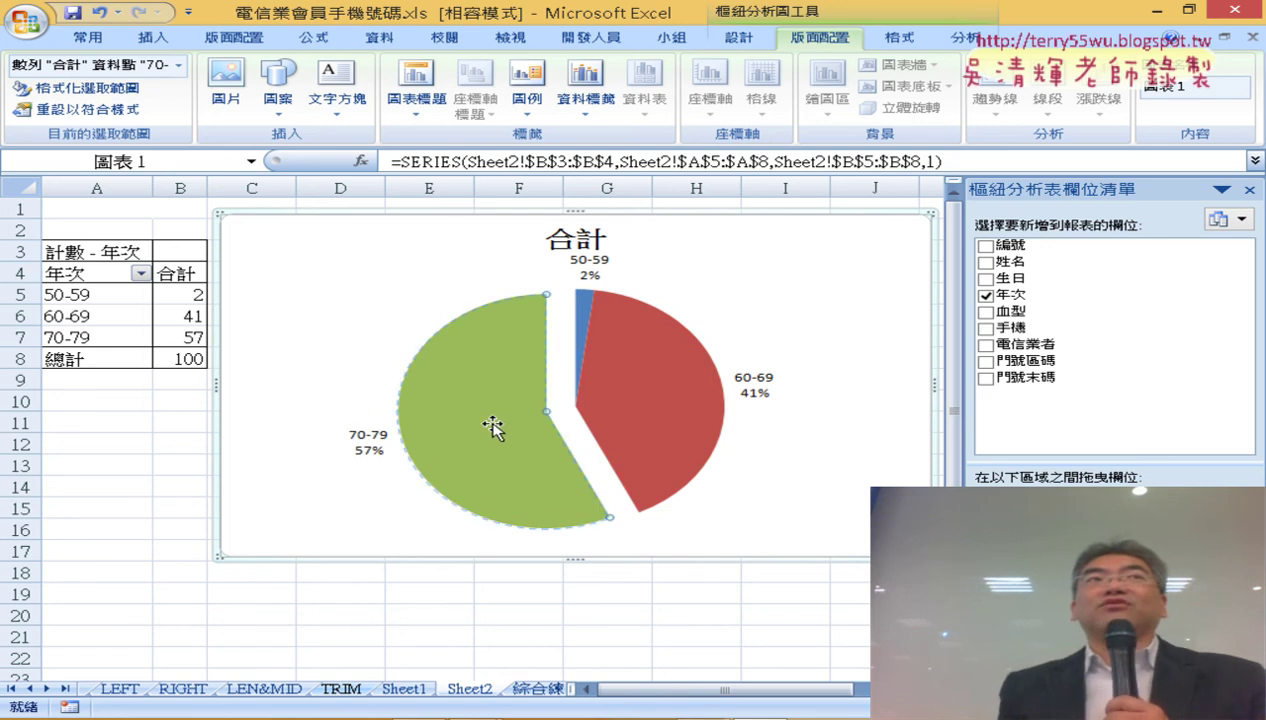